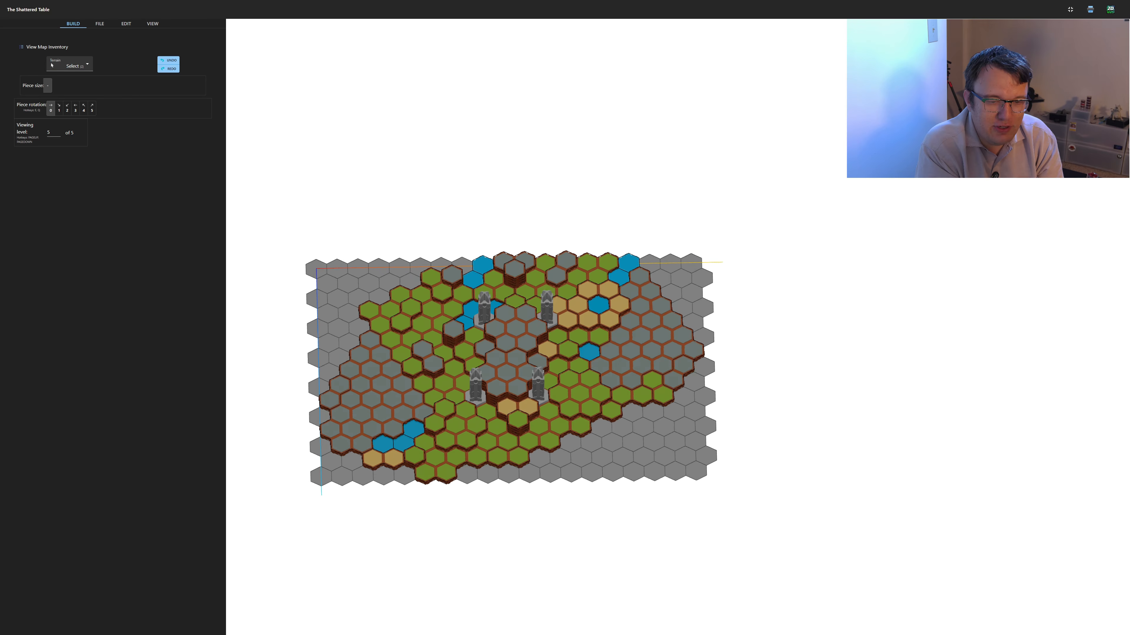
# Preview the printable level-by-level build sheet and the flat 2D map, returning to the 3D view
pyautogui.moveTo(492, 354)
pyautogui.mouseDown(button='right')
pyautogui.moveTo(617, 374)
pyautogui.moveTo(503, 368)
pyautogui.moveTo(528, 373)
pyautogui.mouseUp(button='right')
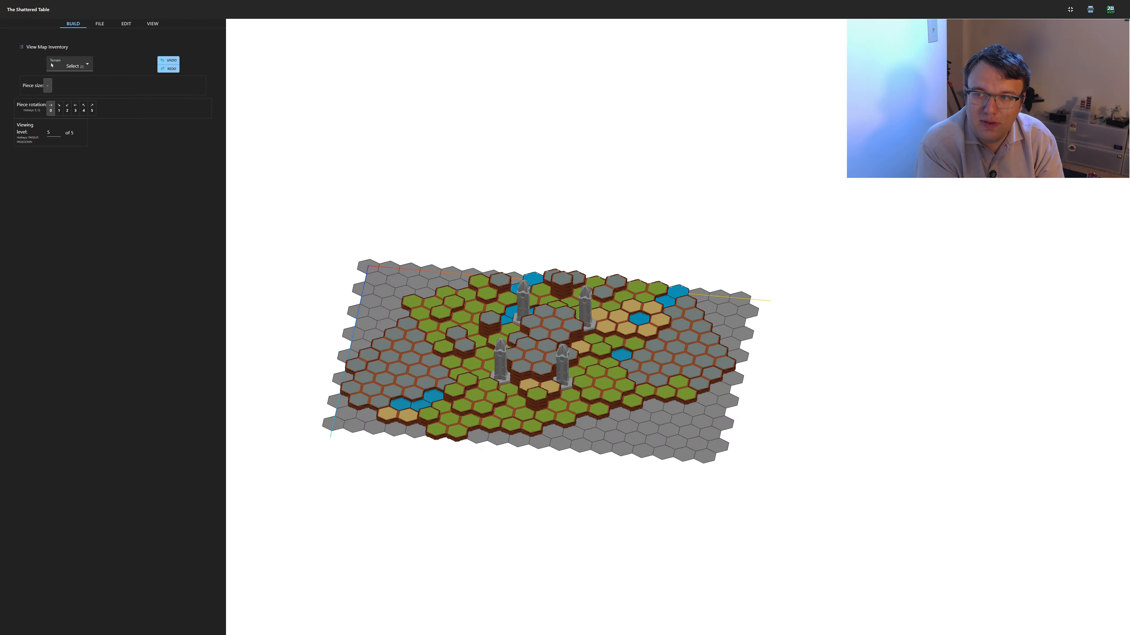
pyautogui.click(1090, 10)
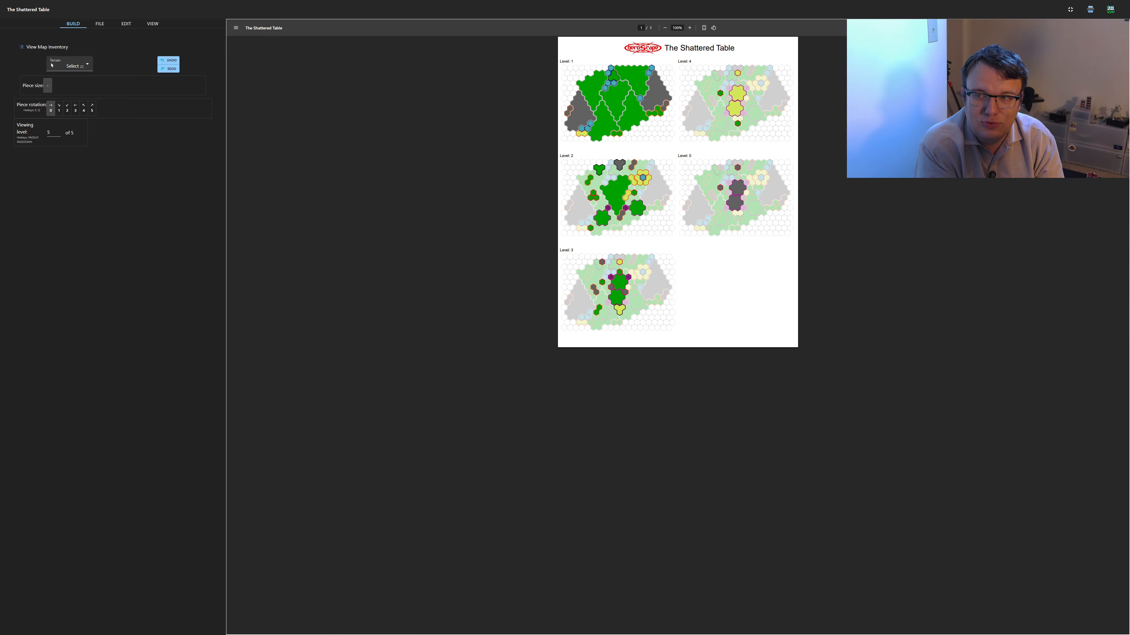
pyautogui.click(1090, 9)
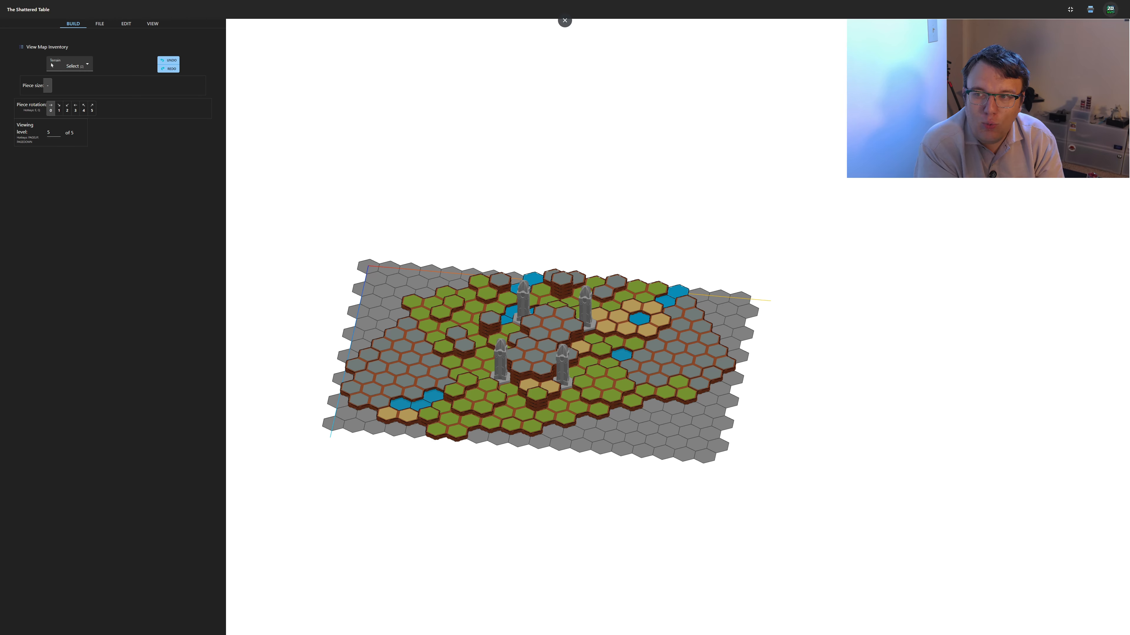
pyautogui.click(1110, 9)
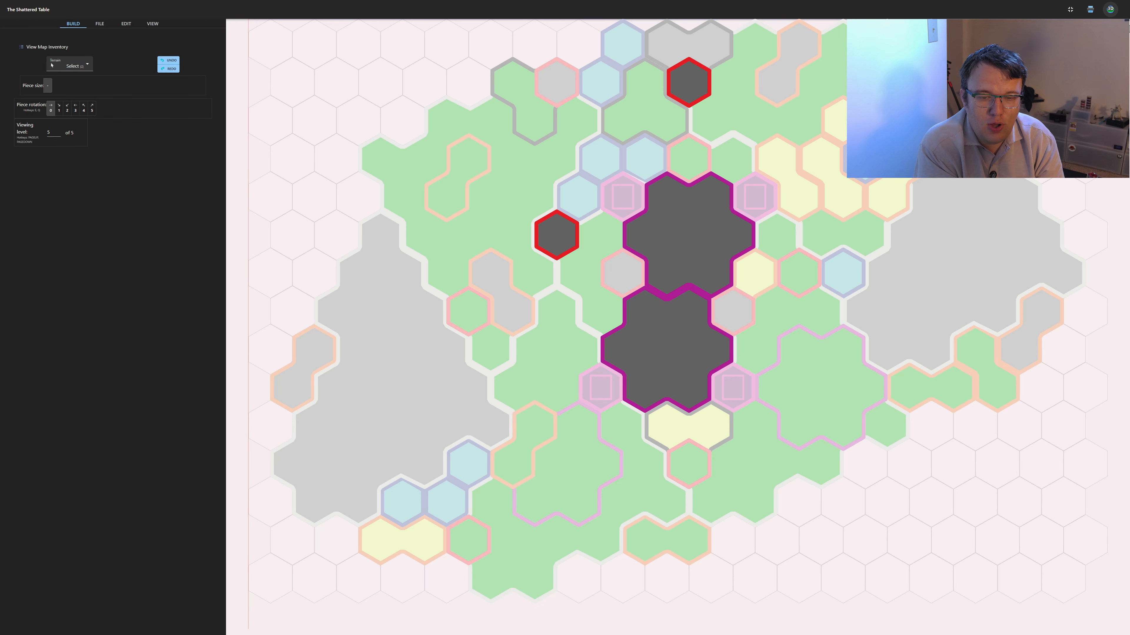
pyautogui.click(1110, 9)
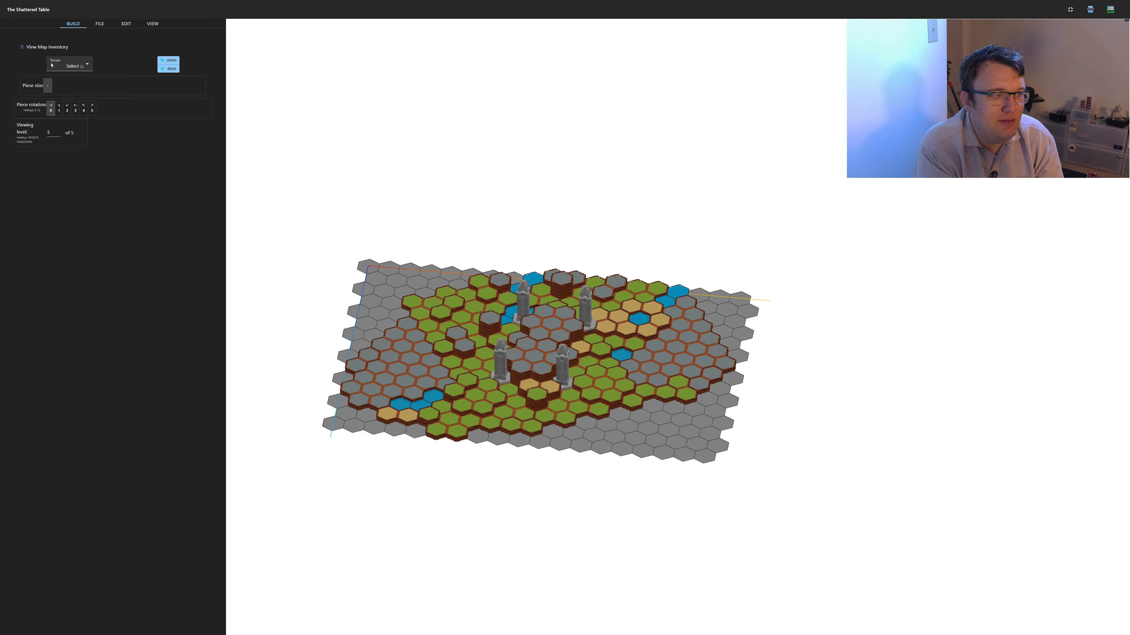
# Choose Grass as the terrain to place, and return to the Select mode
pyautogui.click(52, 65)
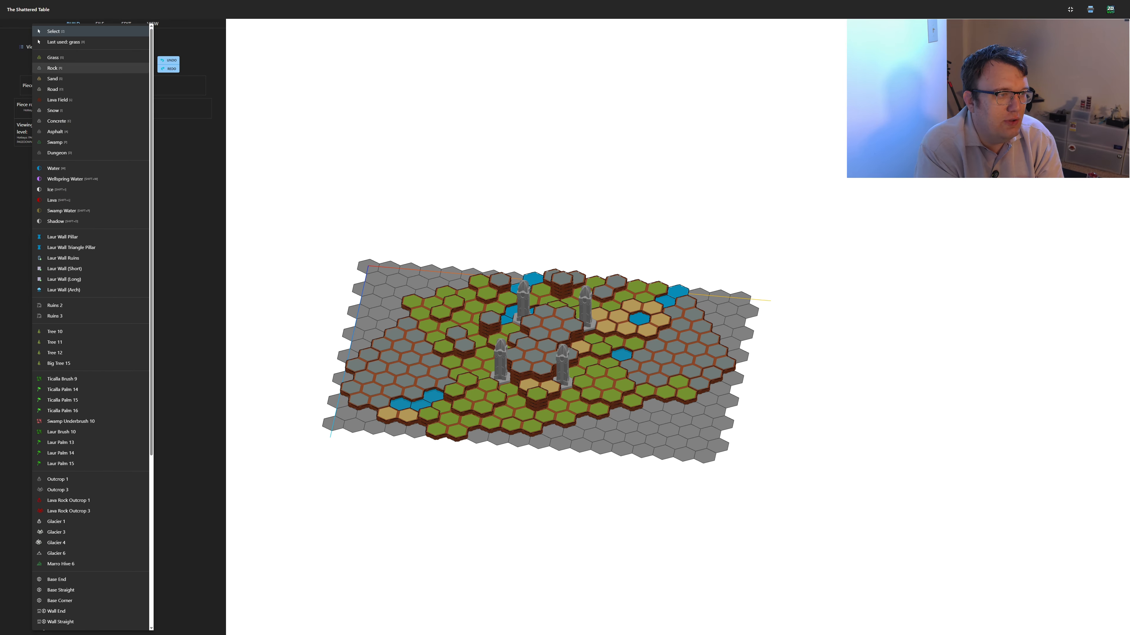
pyautogui.click(53, 58)
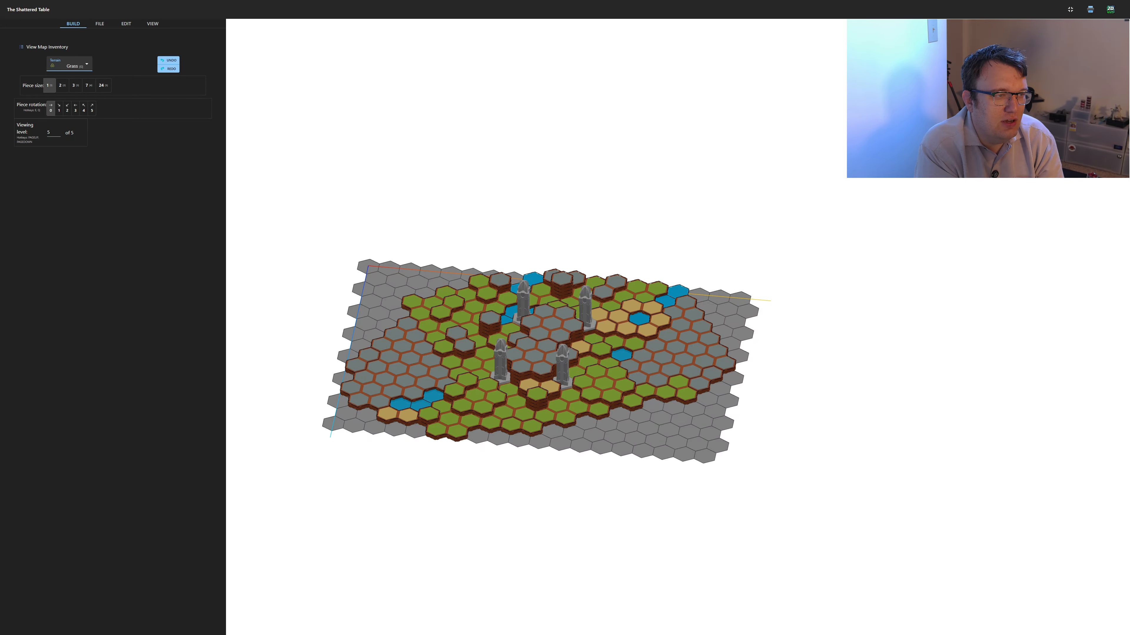
pyautogui.click(71, 64)
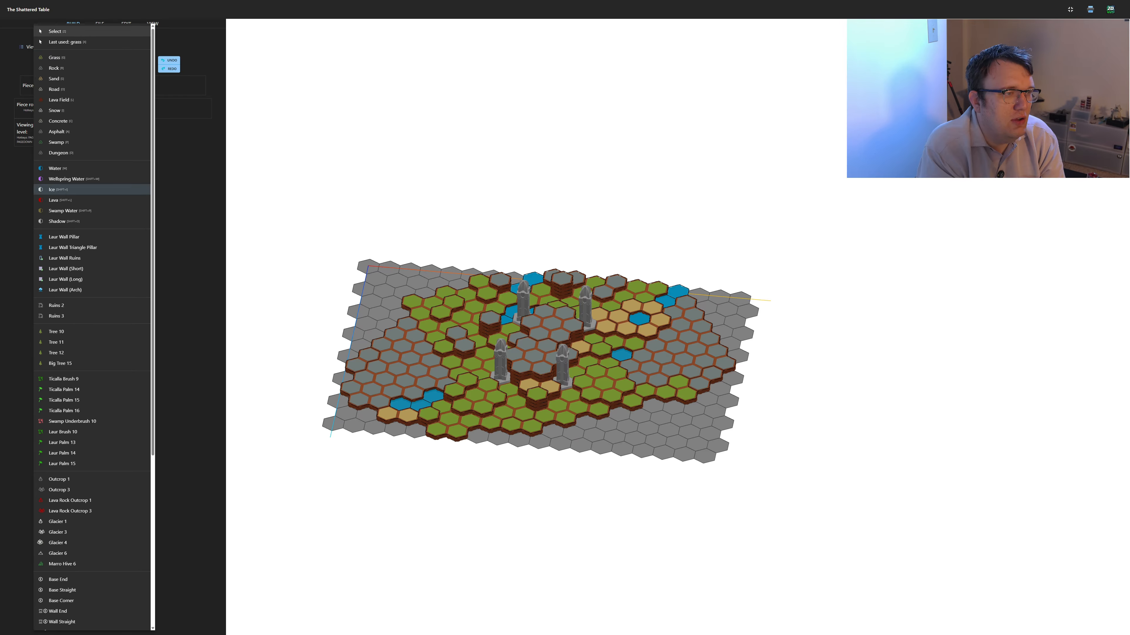
pyautogui.click(67, 31)
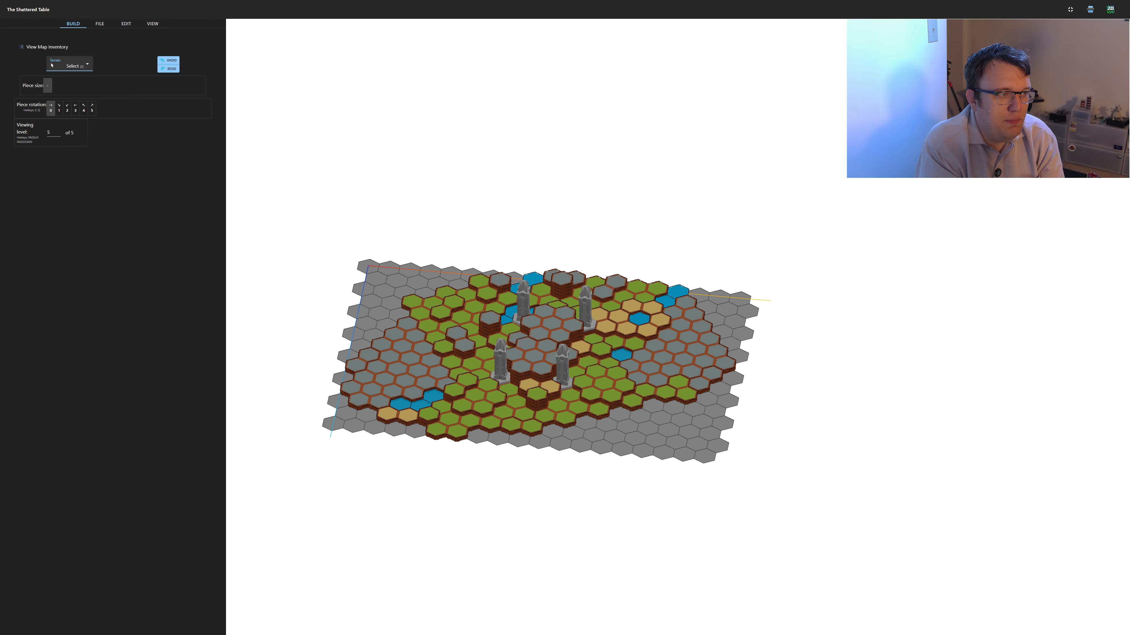
pyautogui.press('e')
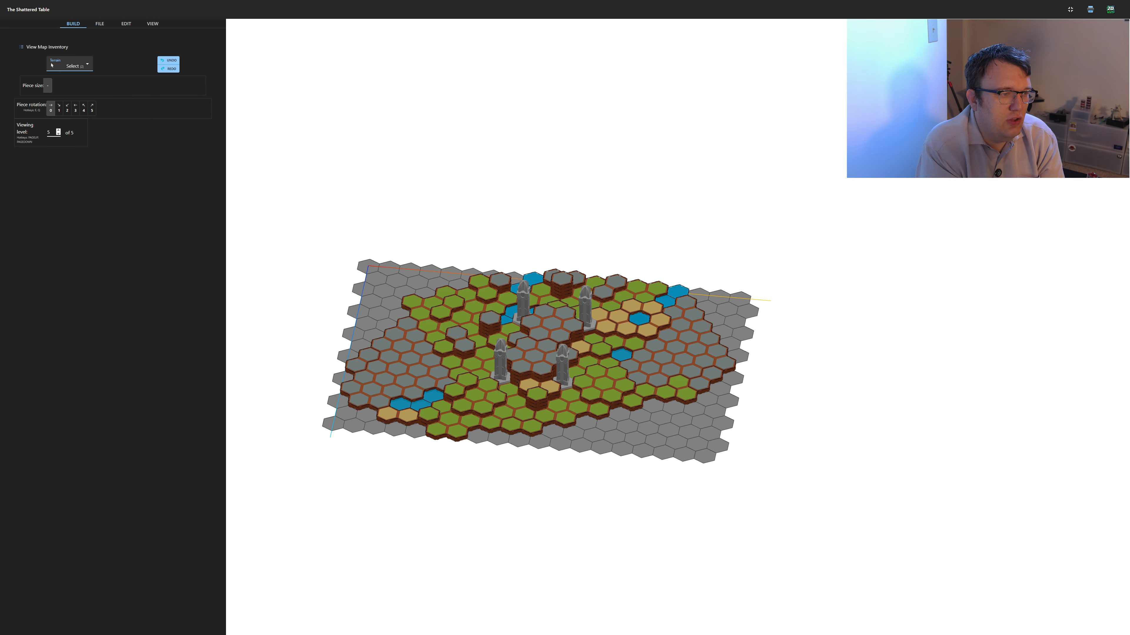
# Step the viewing level down to 0 and bring it back up to 5 to inspect each layer of the map
pyautogui.press('pagedown')
pyautogui.press('pagedown')
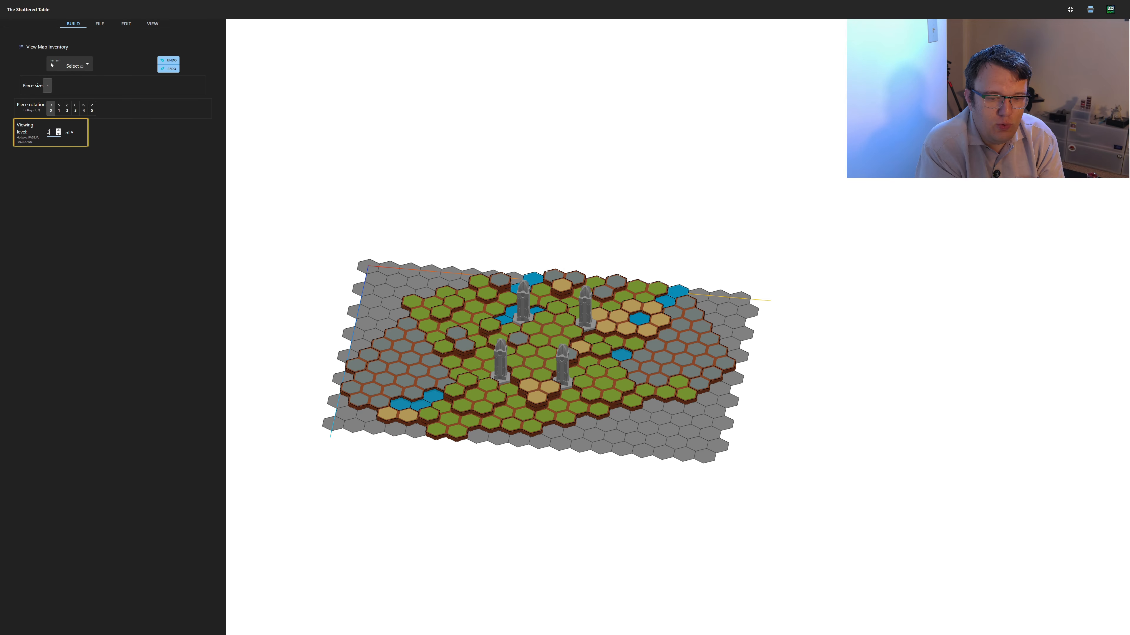
pyautogui.press('pagedown')
pyautogui.press('pagedown')
pyautogui.press('pagedown')
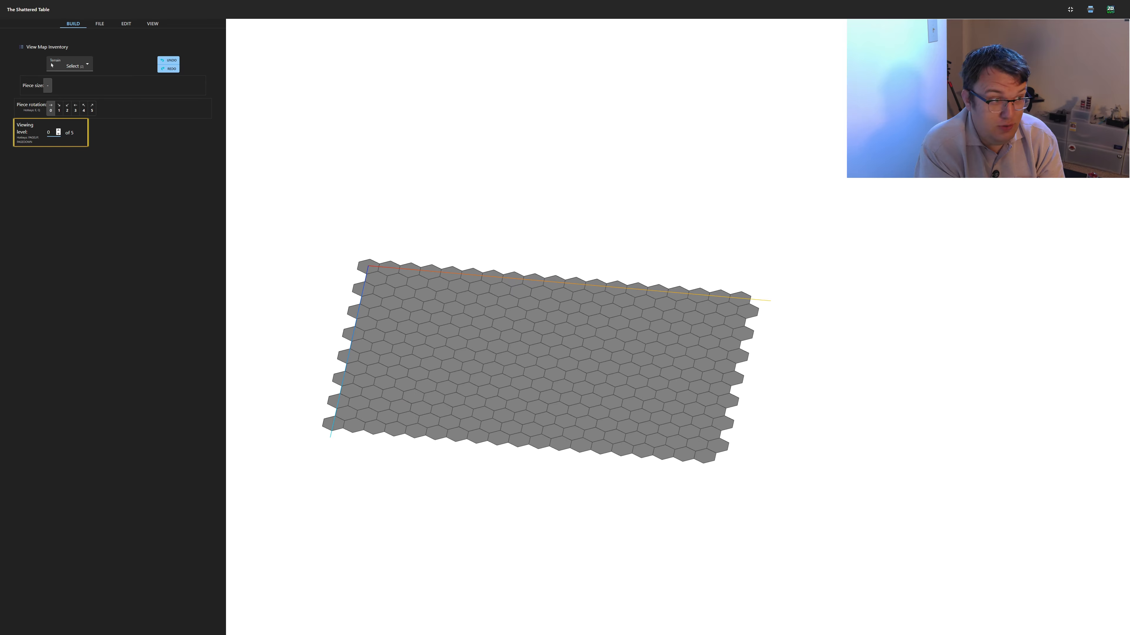
pyautogui.press('pageup')
pyautogui.press('pageup')
pyautogui.press('pageup')
pyautogui.press('pageup')
pyautogui.press('pageup')
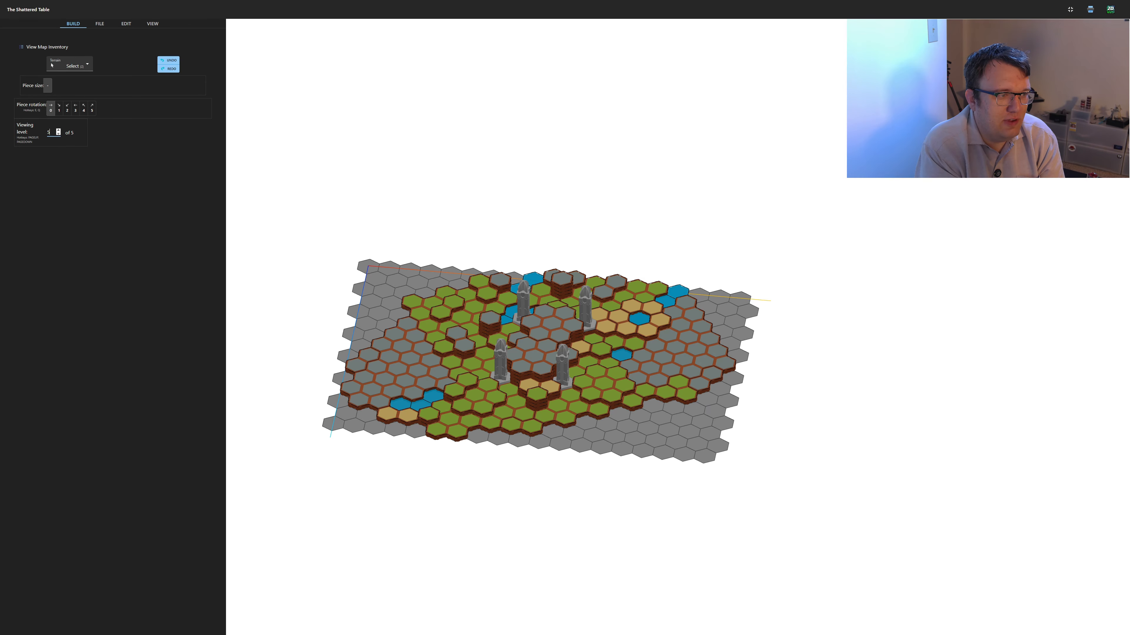
# Try out the map dimension adjustments by enlarging and shrinking the board along both of its dimensions
pyautogui.click(100, 24)
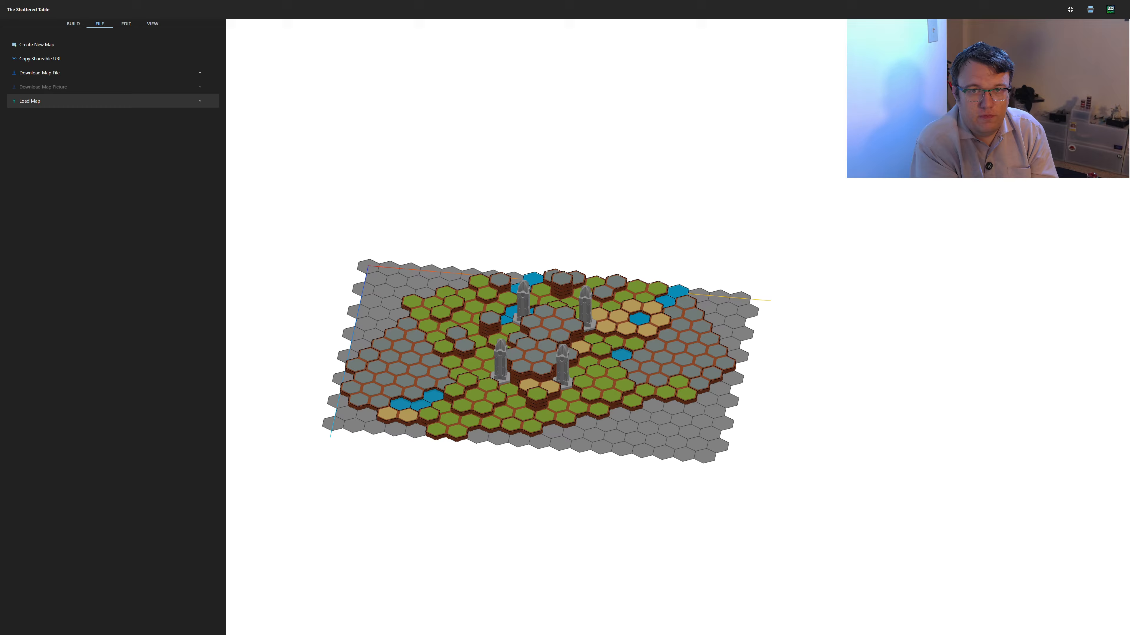
pyautogui.click(126, 23)
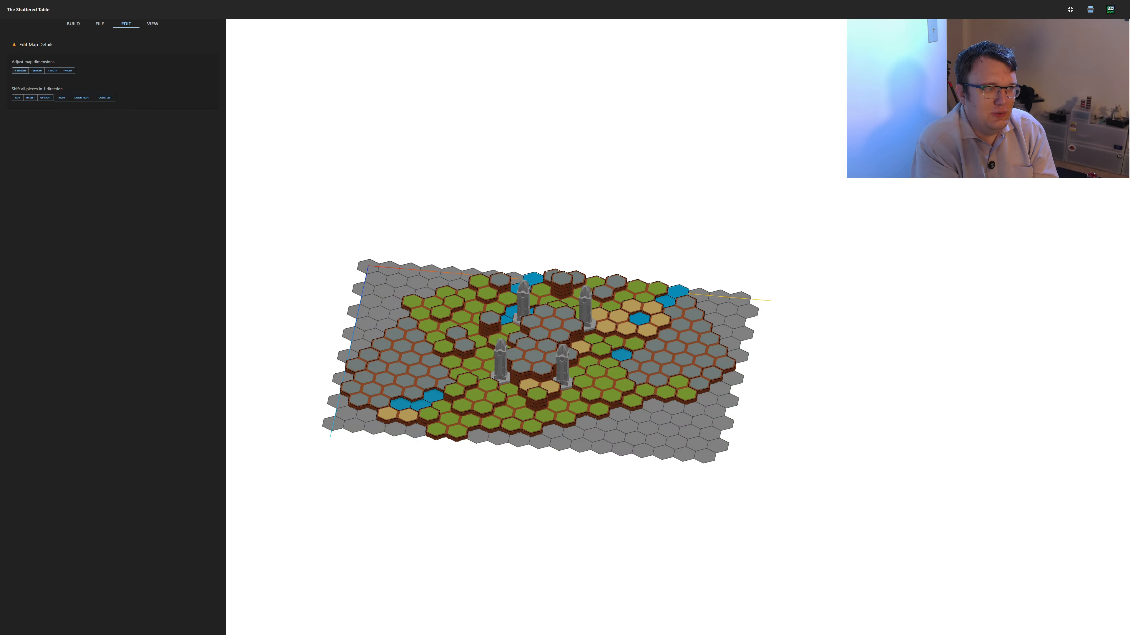
pyautogui.click(20, 70)
pyautogui.click(36, 70)
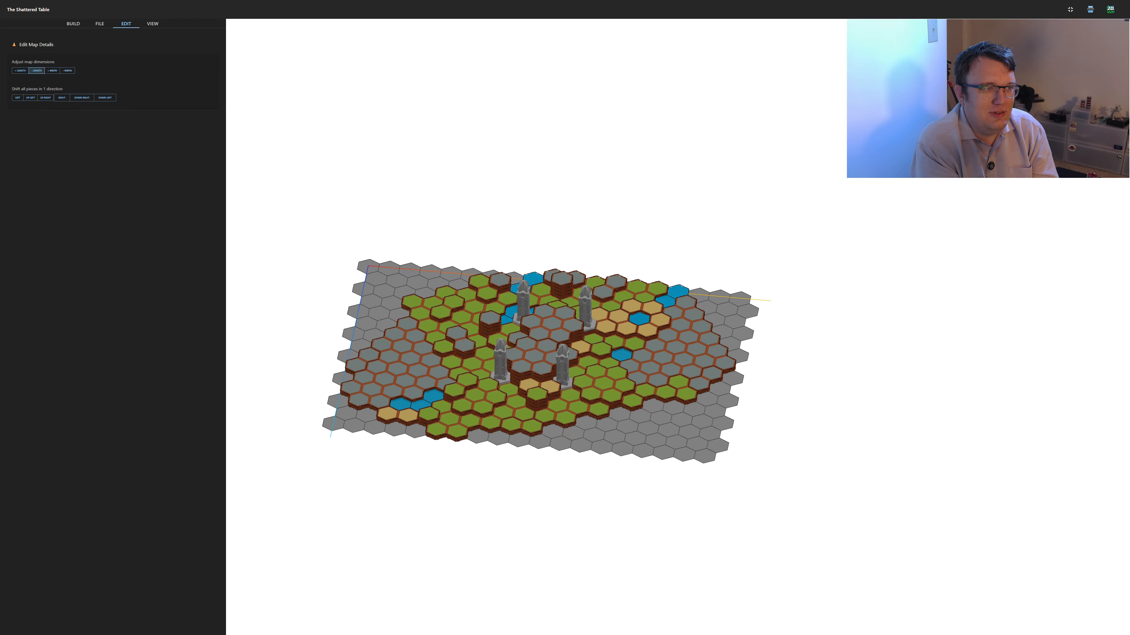
pyautogui.click(52, 70)
pyautogui.click(67, 71)
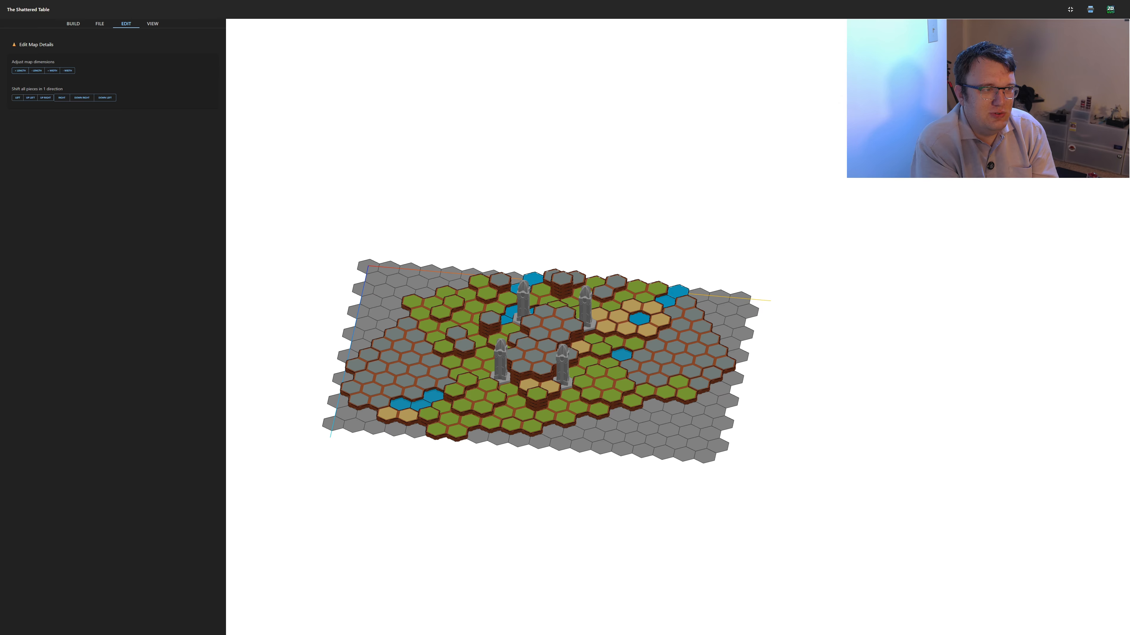
# Try shifting all the map pieces one hex to the right and one hex up-left
pyautogui.click(61, 98)
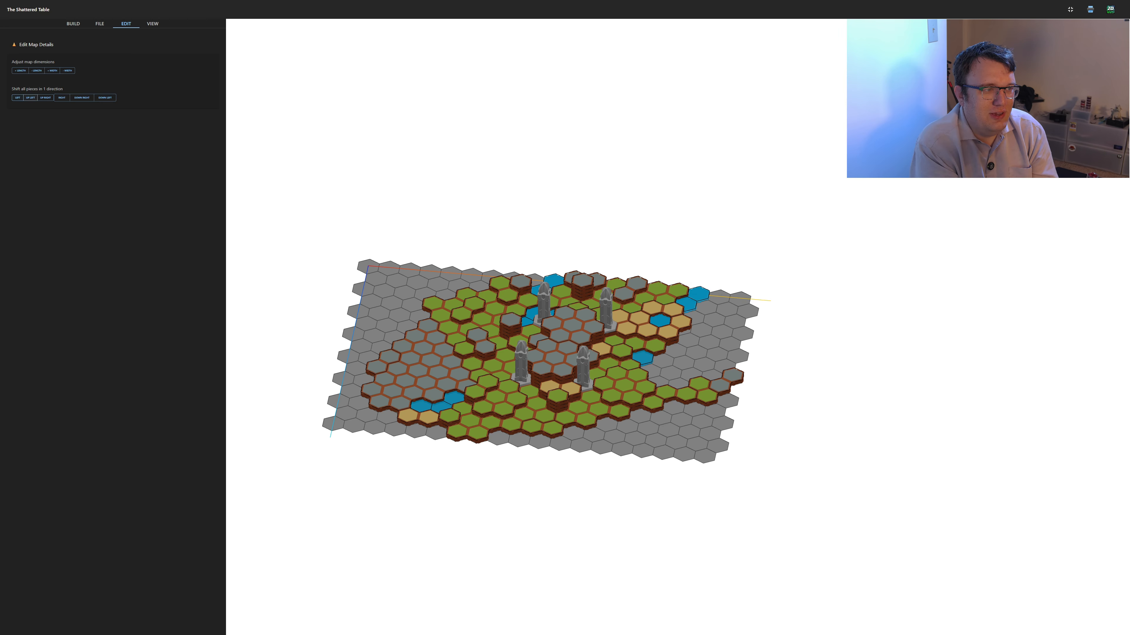
pyautogui.click(30, 98)
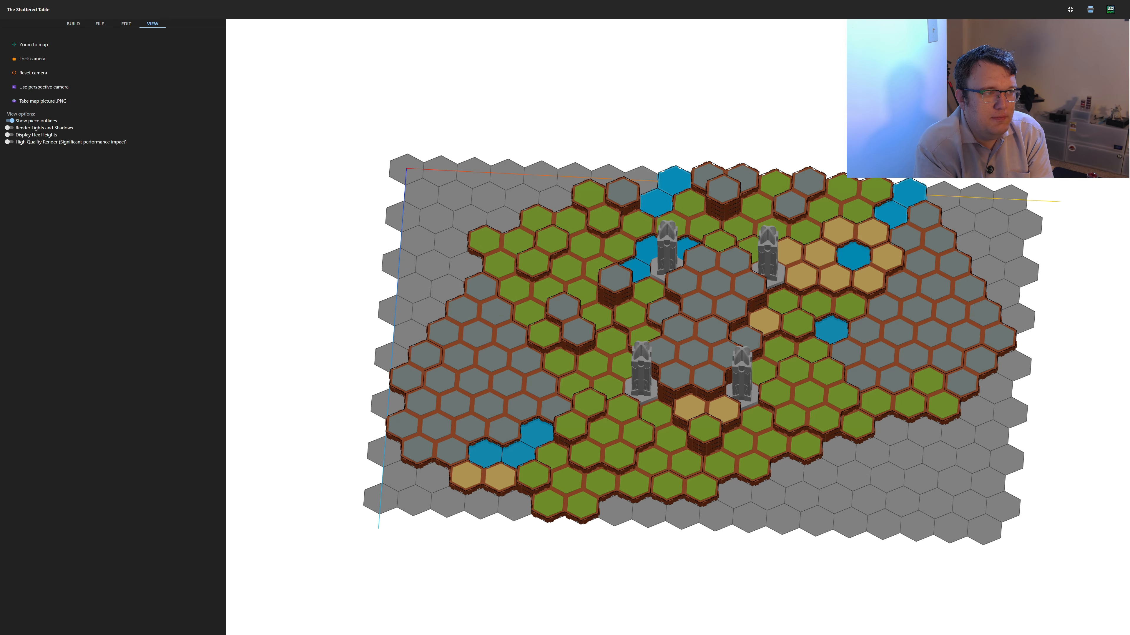
# Zoom to the whole map and lock the camera
pyautogui.click(33, 44)
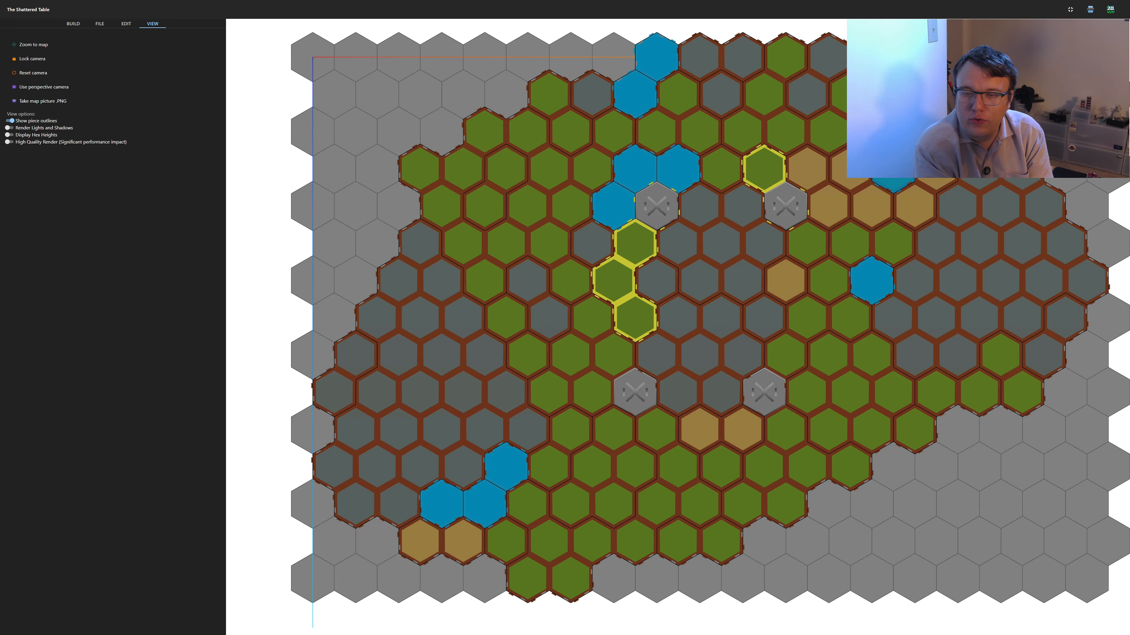
pyautogui.click(40, 58)
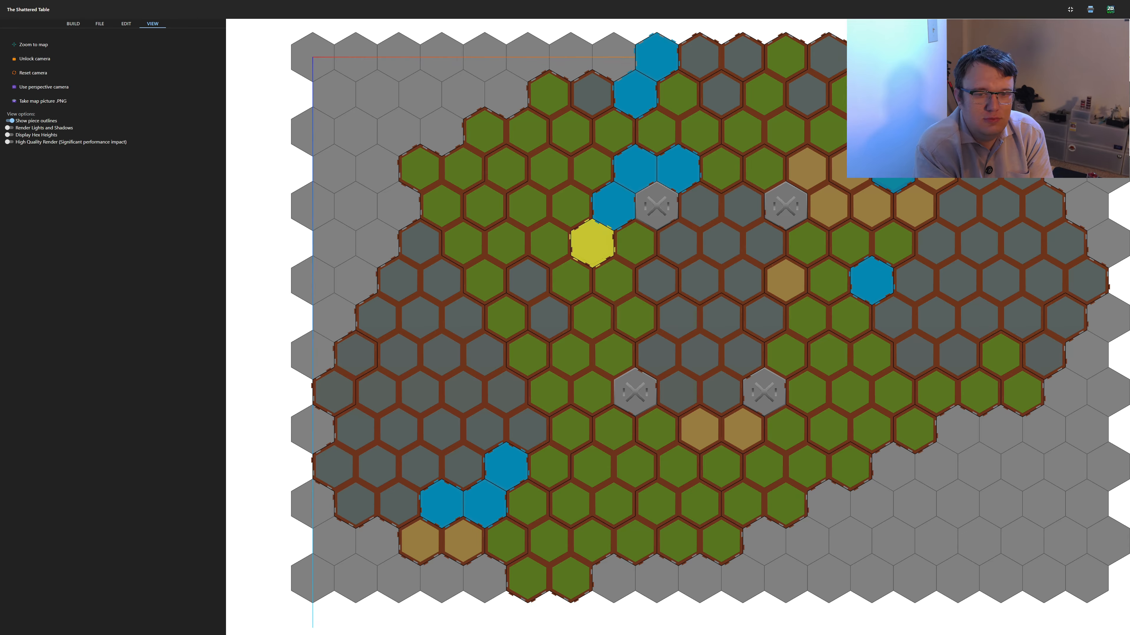
# Inspect the details of the 1-hex rock beside the water and of two 24-hex grass pieces, and unlock the camera
pyautogui.click(592, 243)
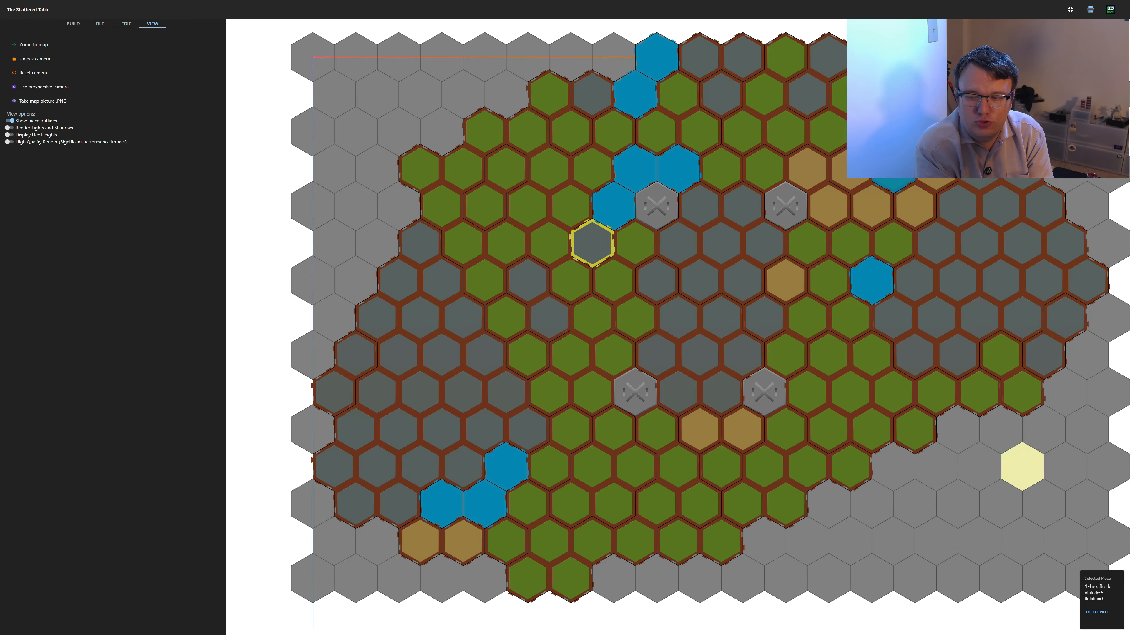
pyautogui.click(914, 430)
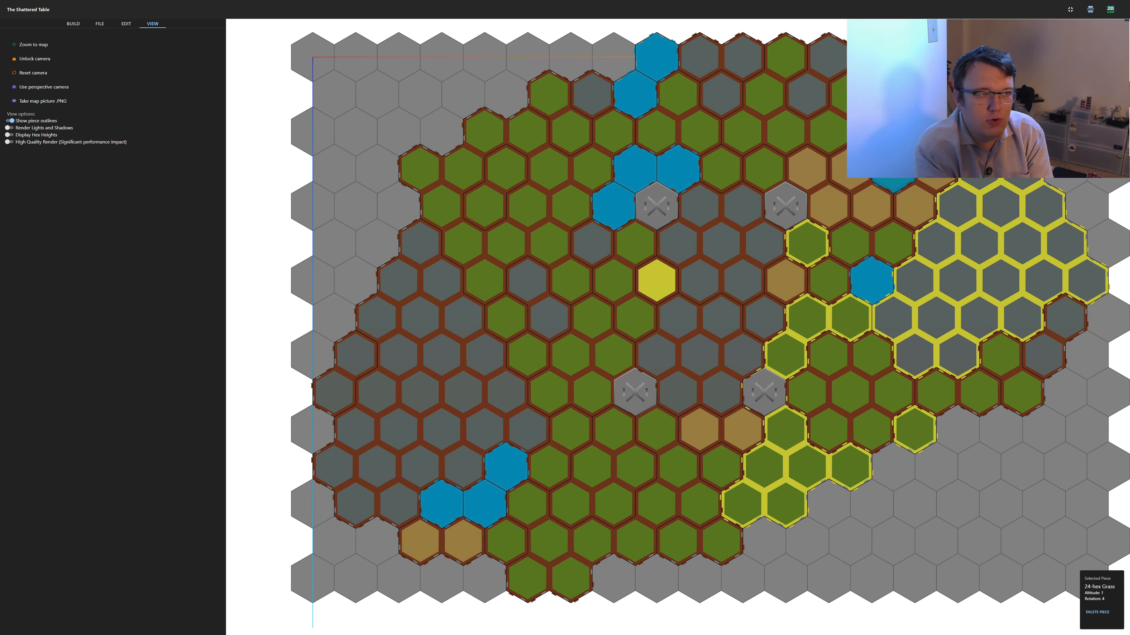
pyautogui.click(73, 24)
pyautogui.click(419, 169)
pyautogui.click(152, 24)
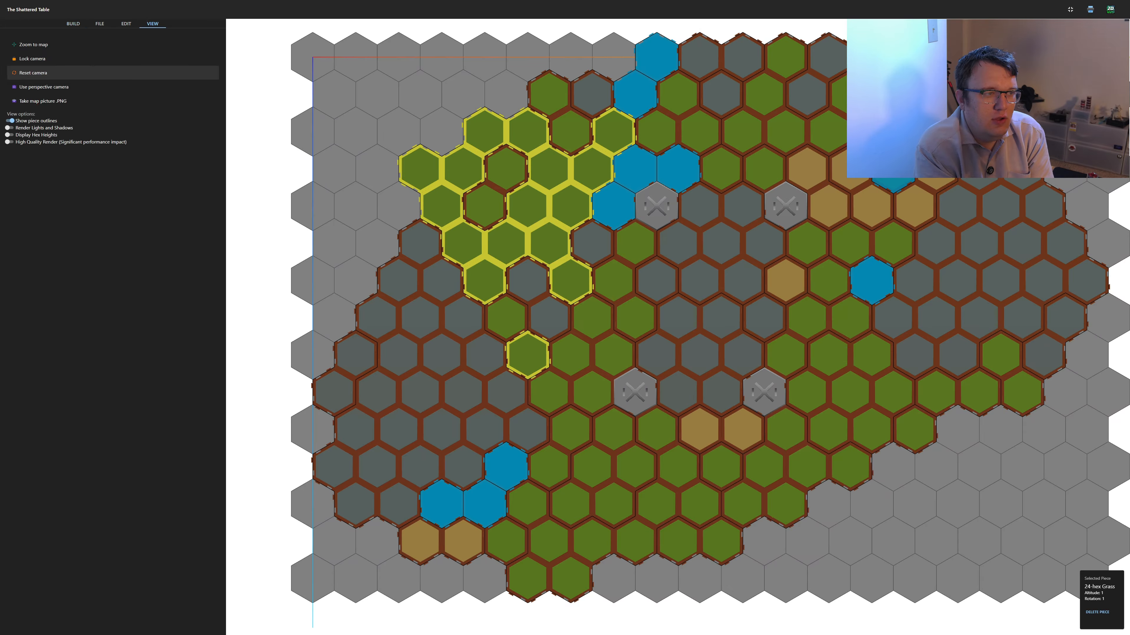
# Reset the camera and examine the map with the perspective camera from several angles, returning to the orthographic camera
pyautogui.click(44, 73)
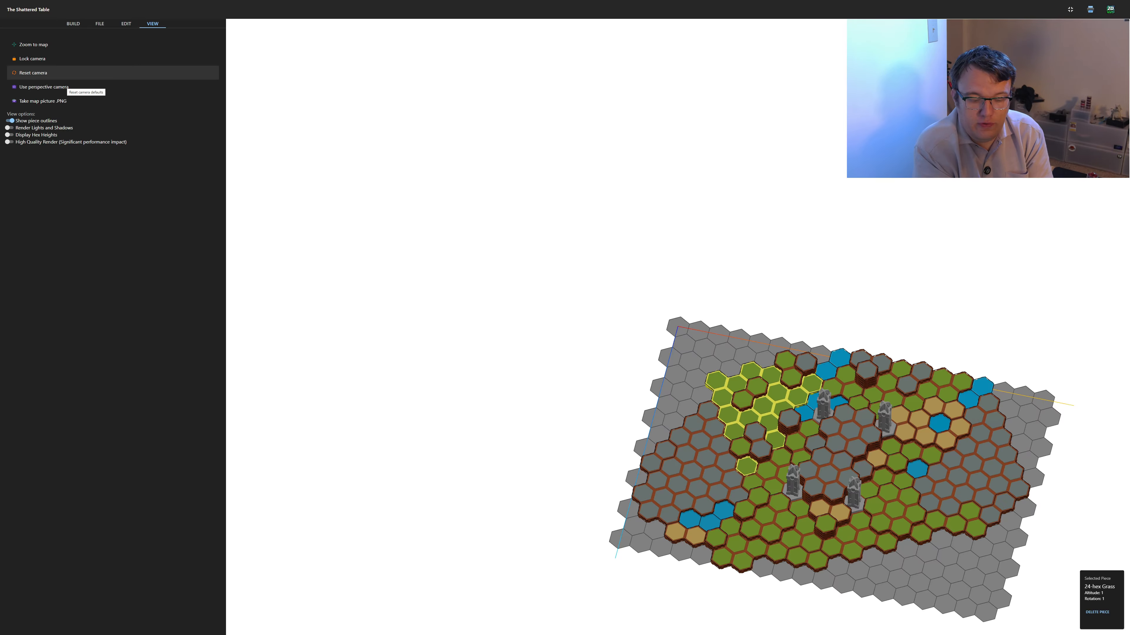
pyautogui.click(59, 87)
pyautogui.moveTo(737, 453); pyautogui.dragTo(760, 430)
pyautogui.scroll(-10, 759, 430)
pyautogui.scroll(8, 759, 430)
pyautogui.moveTo(783, 392); pyautogui.dragTo(811, 384)
pyautogui.moveTo(811, 384); pyautogui.dragTo(705, 297, button='right')
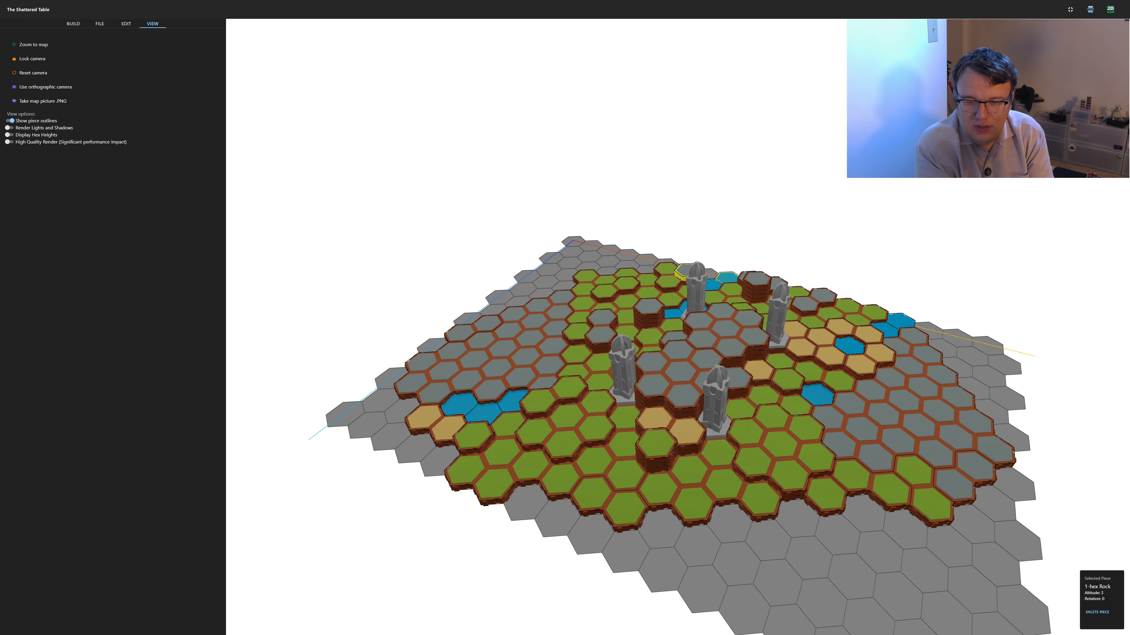
pyautogui.moveTo(705, 297); pyautogui.dragTo(730, 316)
pyautogui.click(44, 87)
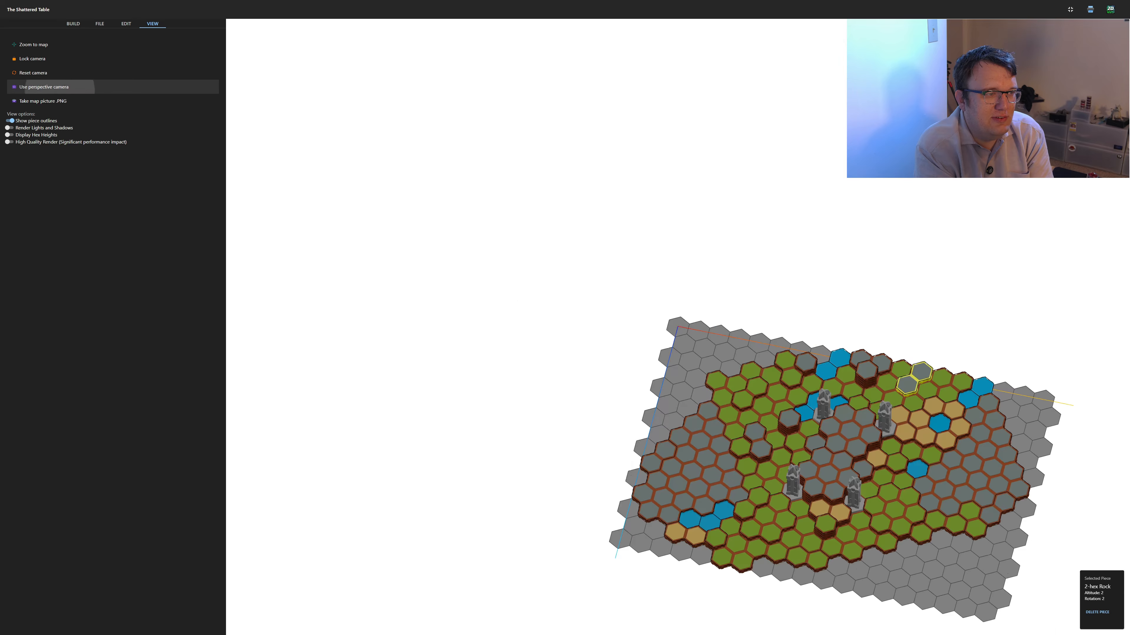
# Examine the map with the orthographic camera from a steep overhead view down to a low side angle
pyautogui.moveTo(941, 487); pyautogui.dragTo(935, 512)
pyautogui.moveTo(946, 370); pyautogui.dragTo(769, 296, button='right')
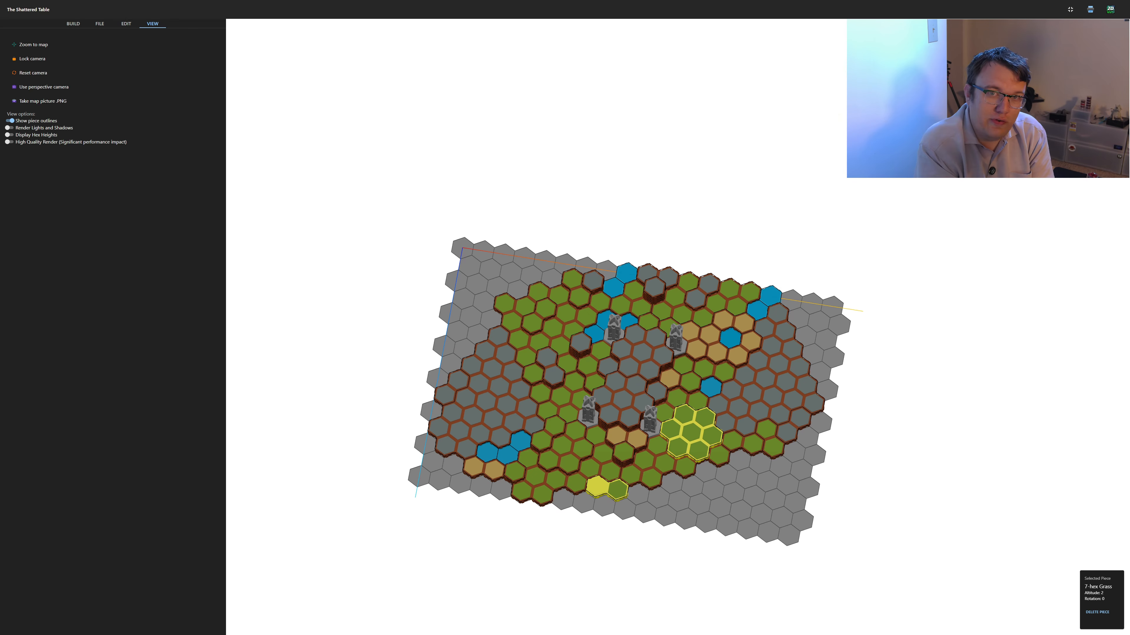
pyautogui.moveTo(630, 417)
pyautogui.mouseDown()
pyautogui.moveTo(661, 406)
pyautogui.moveTo(662, 377)
pyautogui.moveTo(640, 401)
pyautogui.moveTo(644, 426)
pyautogui.mouseUp()
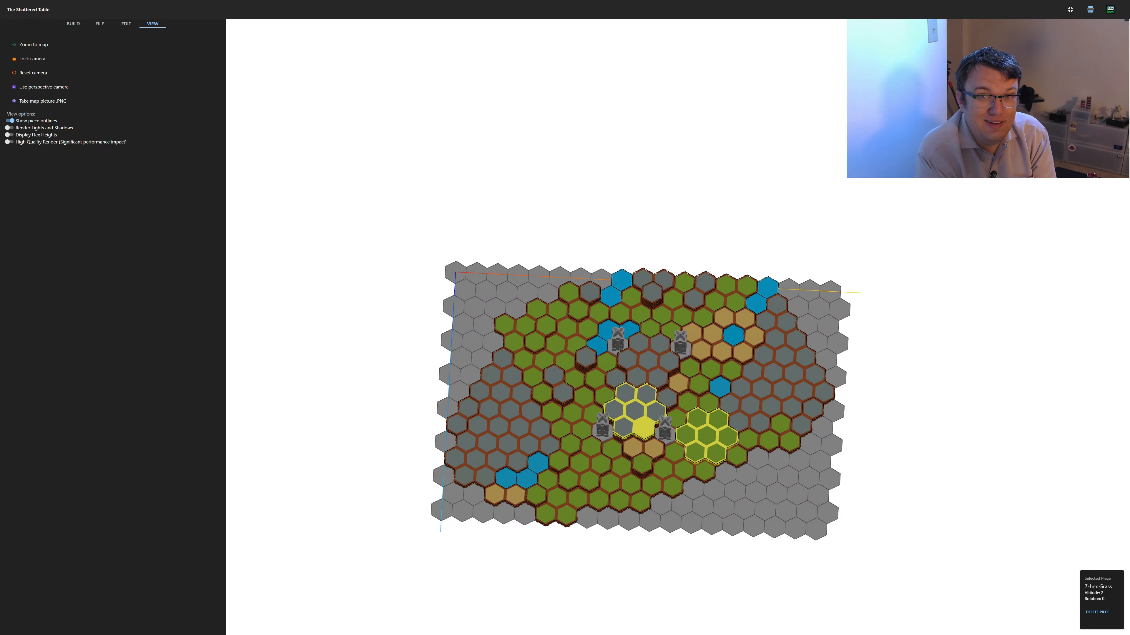
pyautogui.click(648, 360)
pyautogui.moveTo(648, 364); pyautogui.dragTo(591, 271)
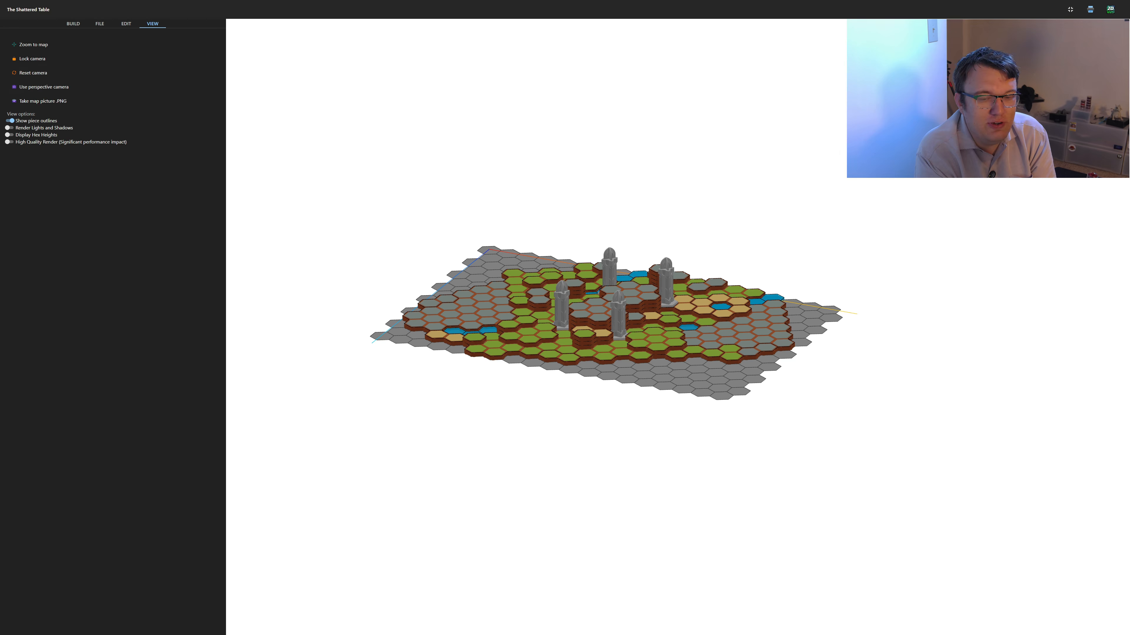
# Compare the towers and terrain in the perspective camera at a low angle, and switch back to the orthographic camera
pyautogui.click(43, 86)
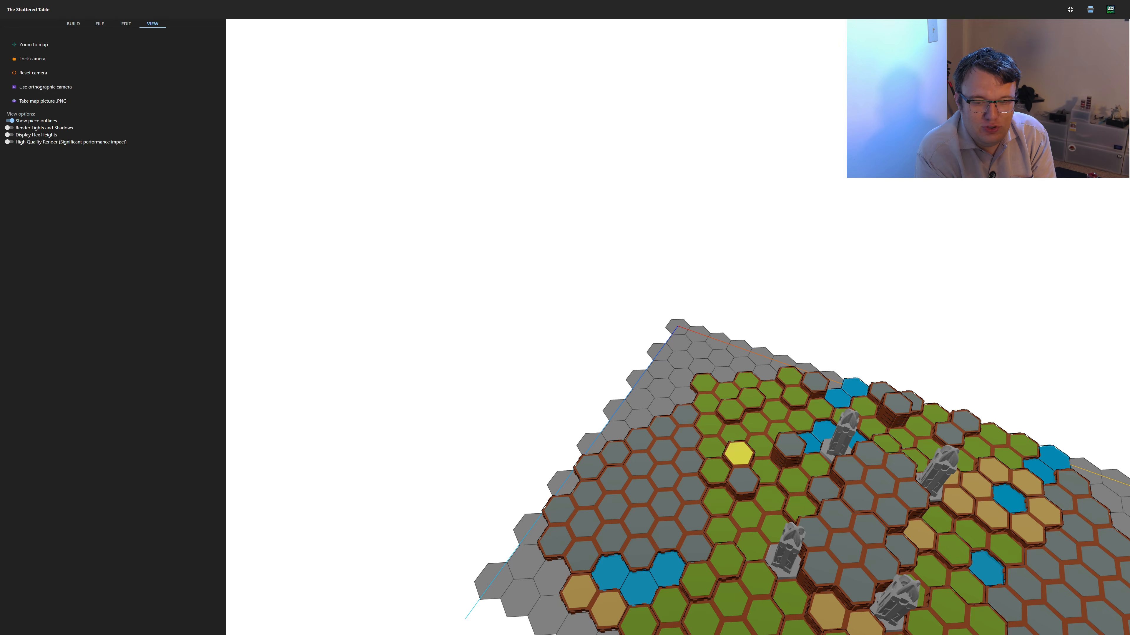
pyautogui.moveTo(739, 454); pyautogui.dragTo(764, 401)
pyautogui.scroll(-10, 727, 384)
pyautogui.scroll(4, 756, 416)
pyautogui.click(763, 400)
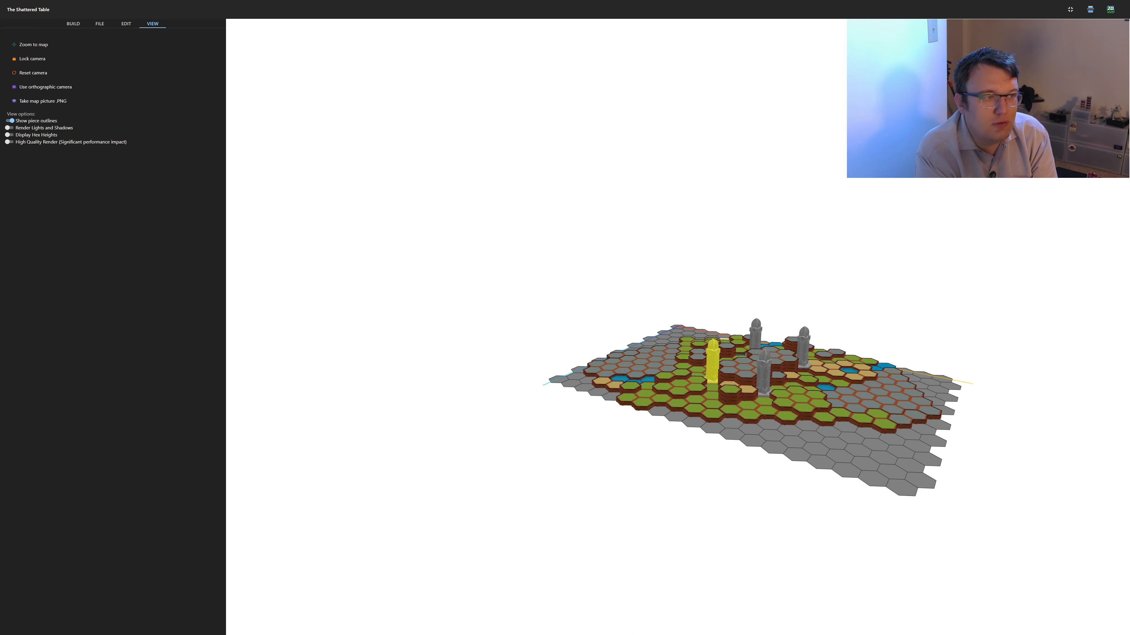
pyautogui.click(45, 87)
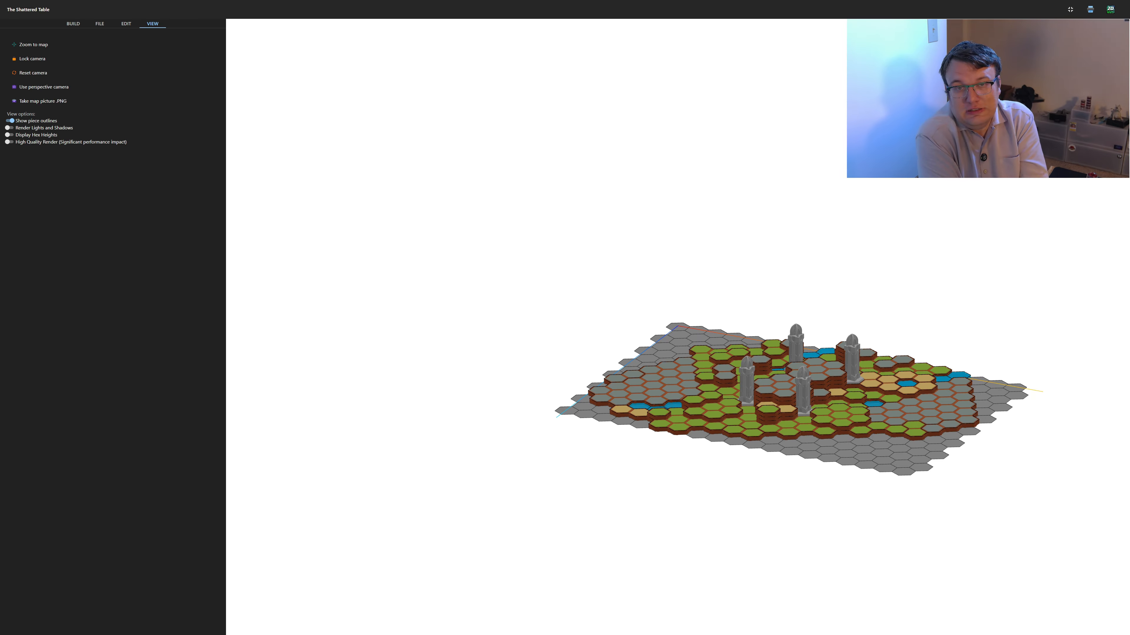
# Tilt the map to a higher viewing angle and select the 7-hex sand piece beneath the central rock platform
pyautogui.moveTo(820, 384); pyautogui.dragTo(828, 418)
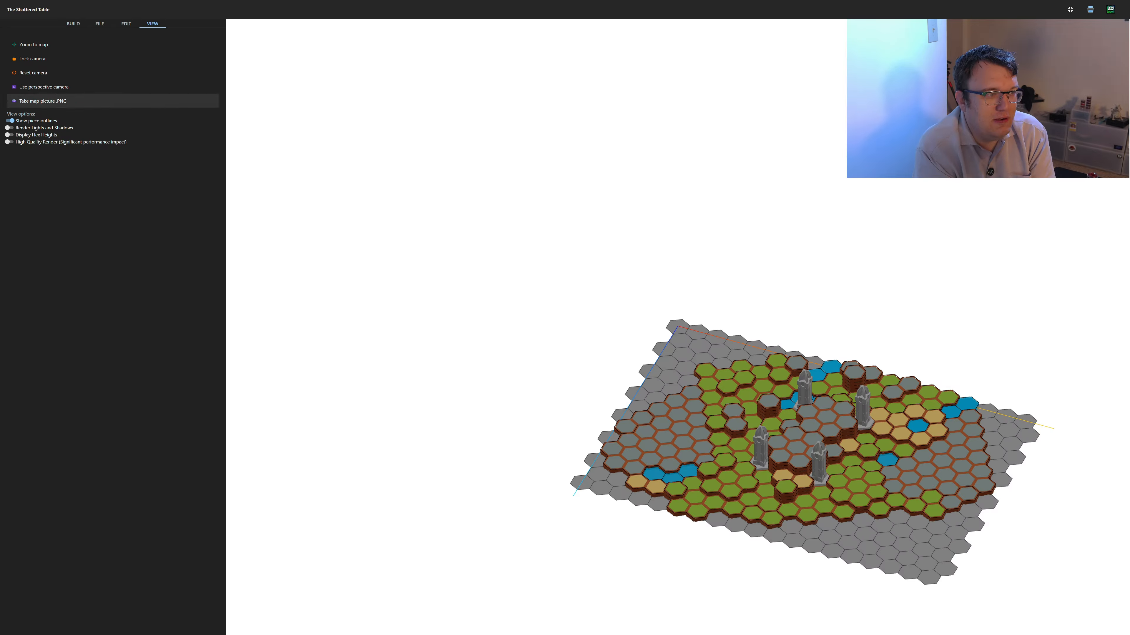
pyautogui.click(736, 382)
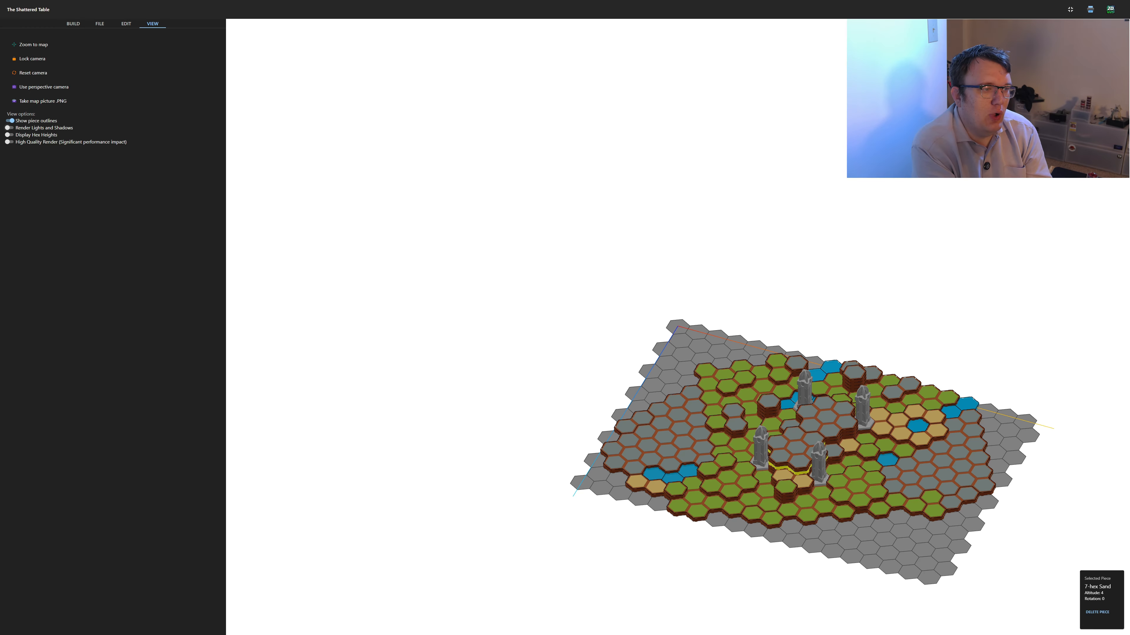
# Compare the map with and without piece outlines, leaving Show piece outlines off
pyautogui.click(9, 121)
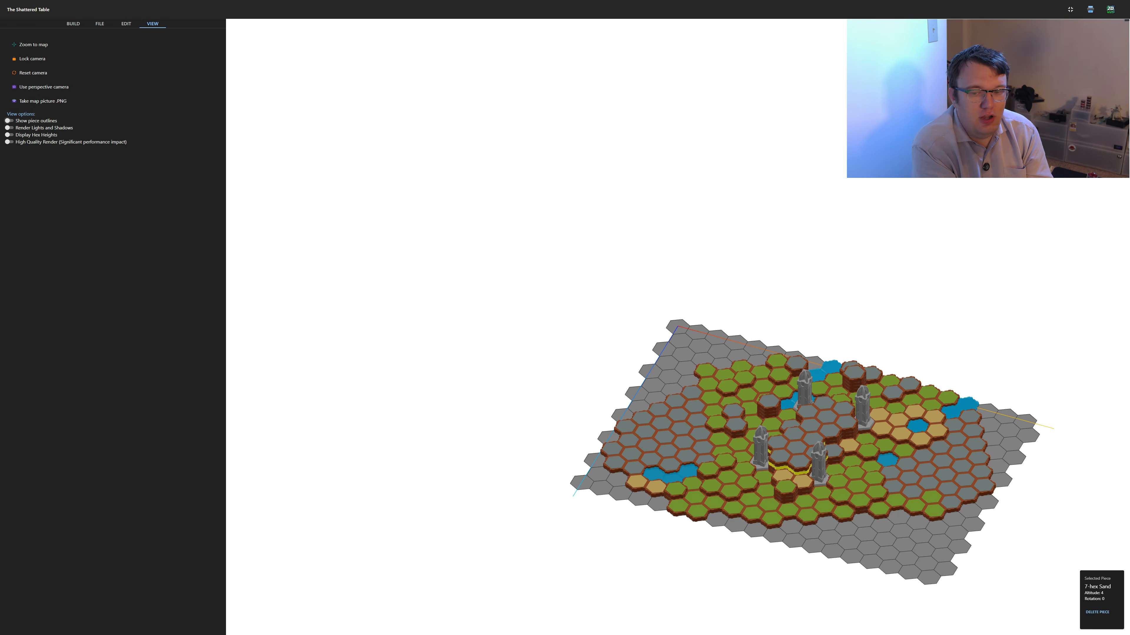
pyautogui.click(10, 121)
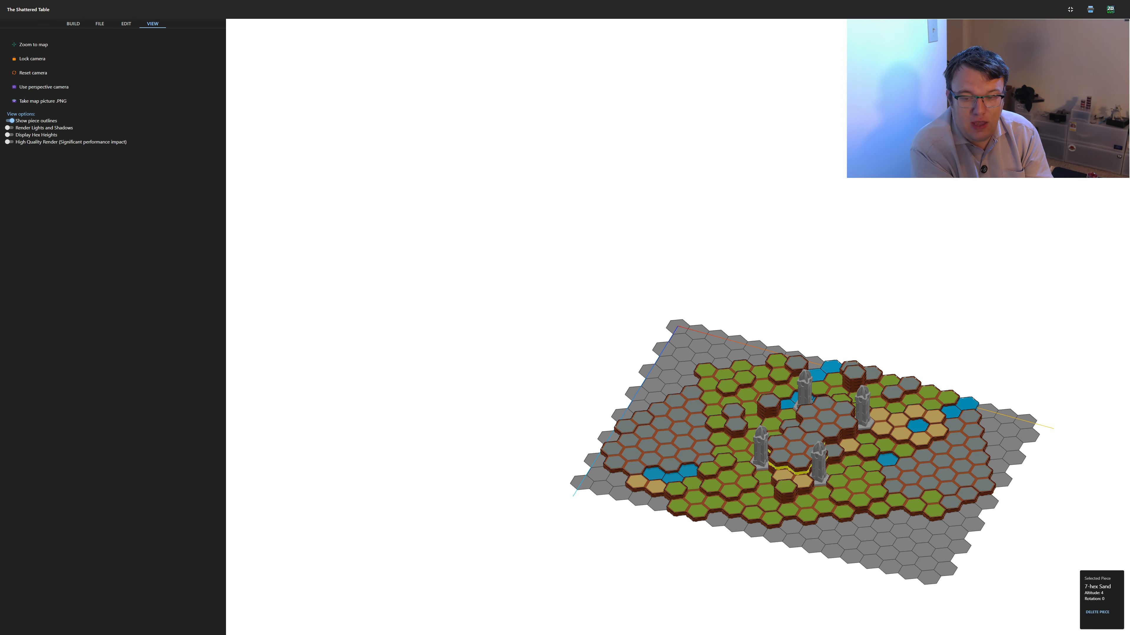
pyautogui.click(10, 120)
# Preview the map with Render Lights and Shadows, toggle Hide TableTop, and switch the lights and shadows off
pyautogui.click(9, 128)
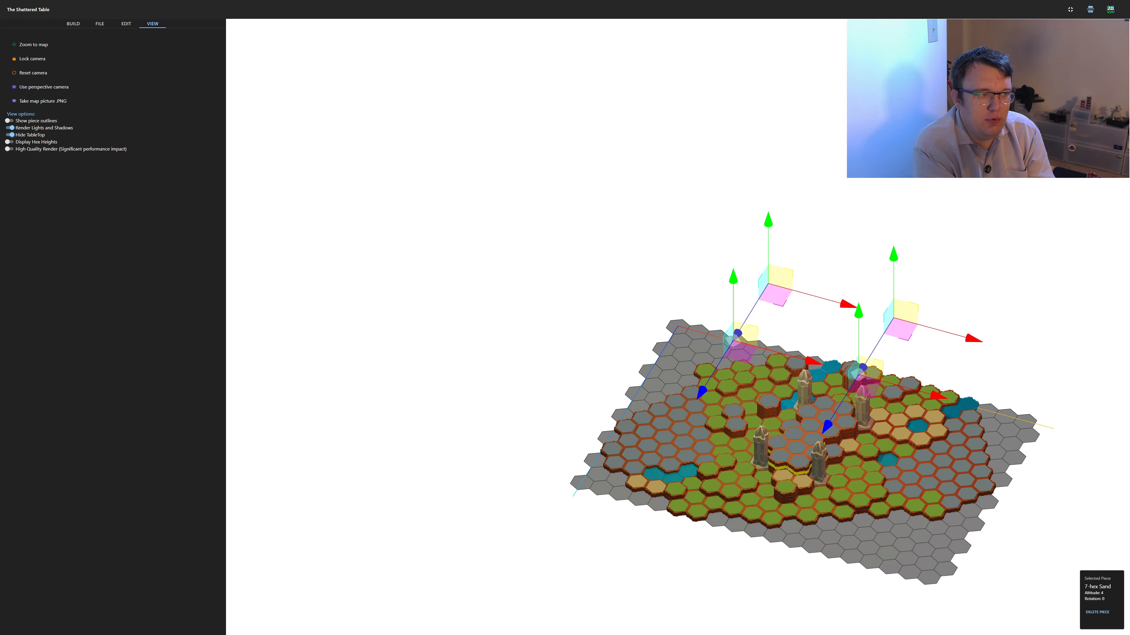
pyautogui.click(9, 135)
pyautogui.click(10, 128)
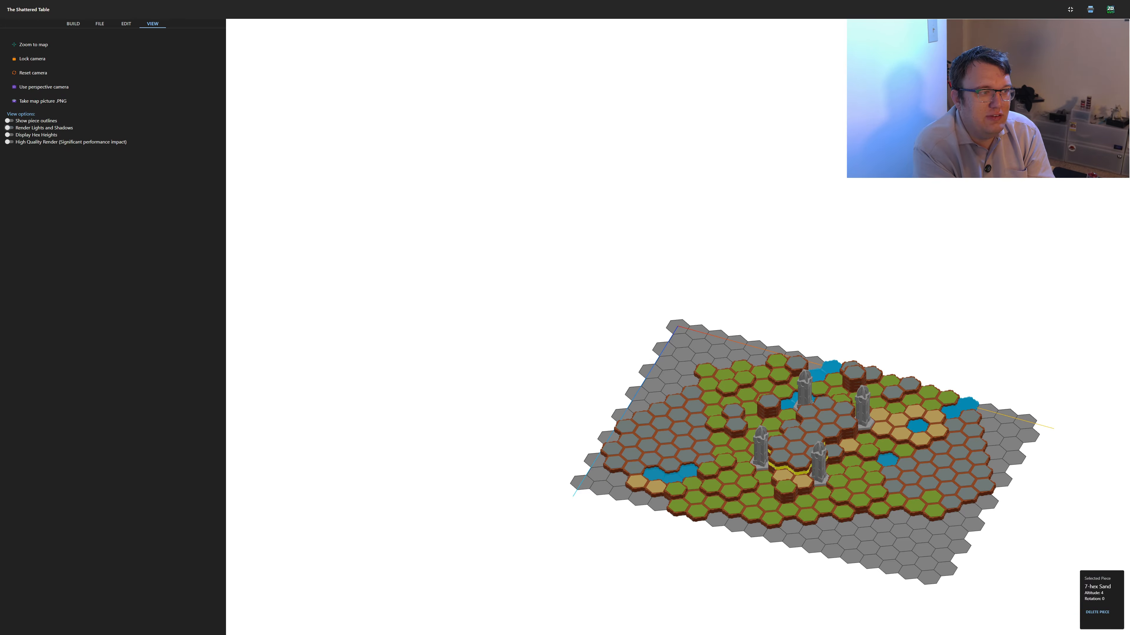
# Preview the hex heights on the map and hide them, and enable High Quality Render
pyautogui.click(10, 135)
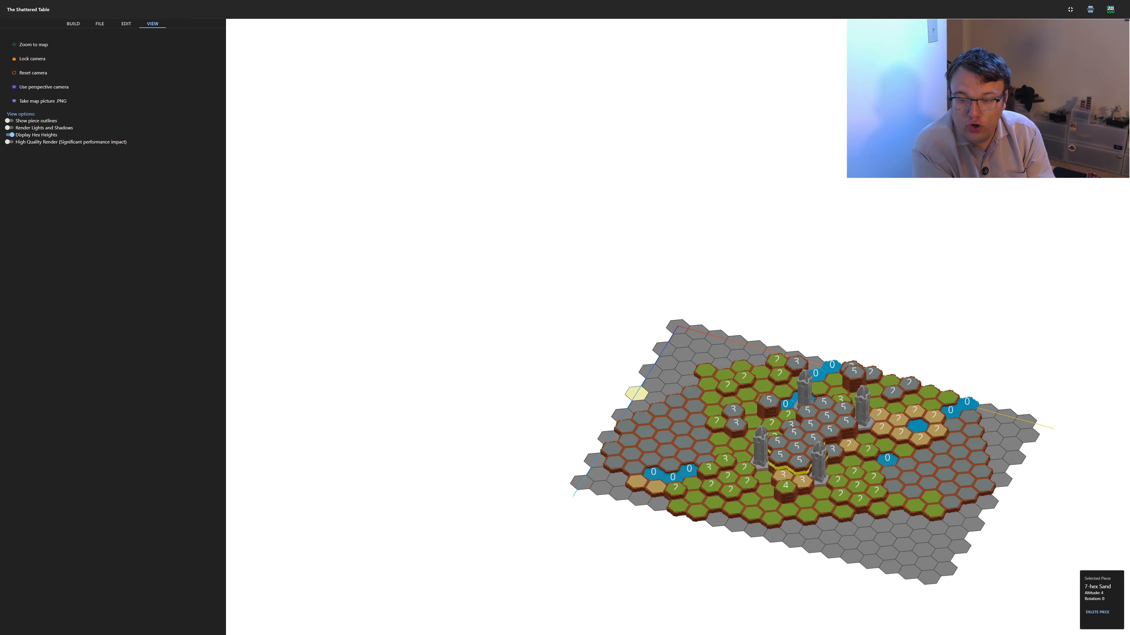
pyautogui.click(10, 135)
pyautogui.click(10, 142)
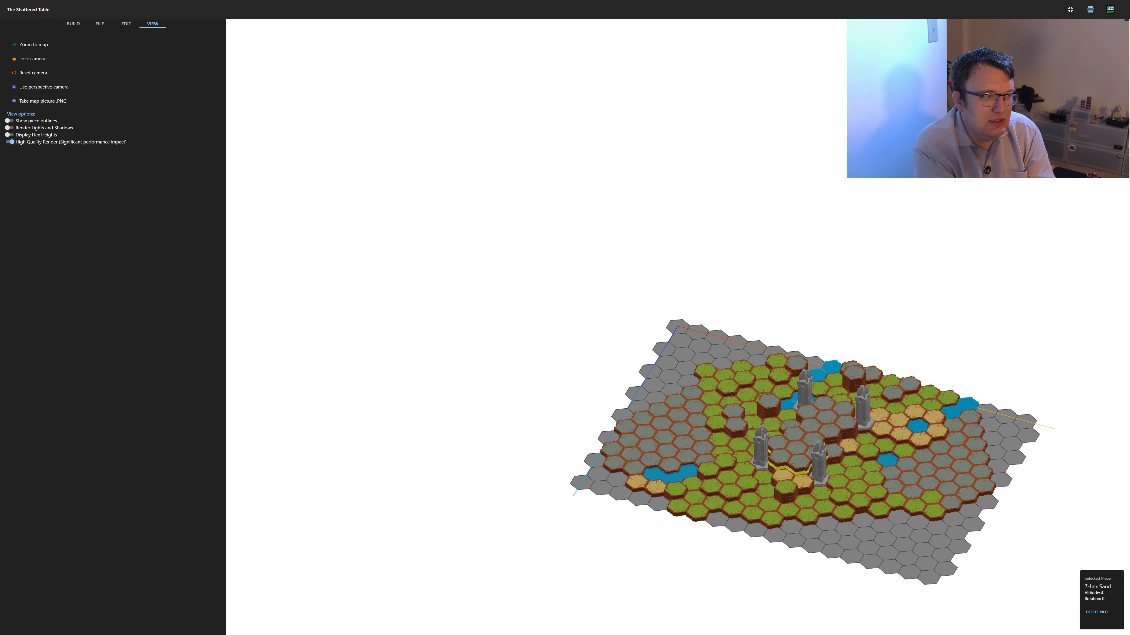
# Start a new map and regenerate its random title until it reads Fields of Alfheim
pyautogui.click(73, 23)
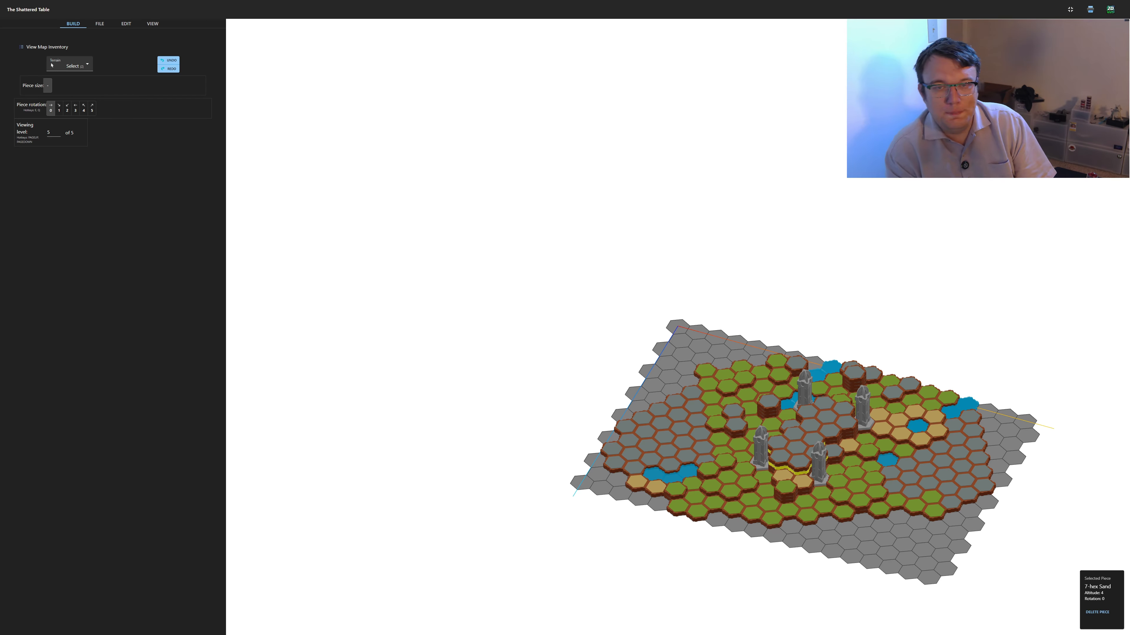
pyautogui.click(99, 24)
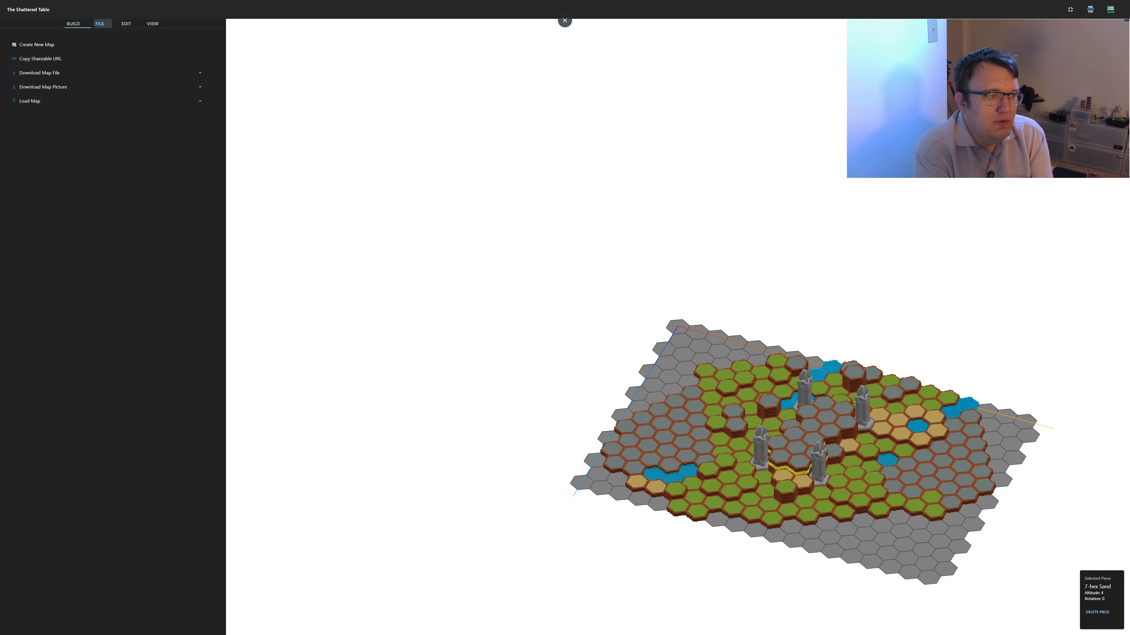
pyautogui.click(37, 45)
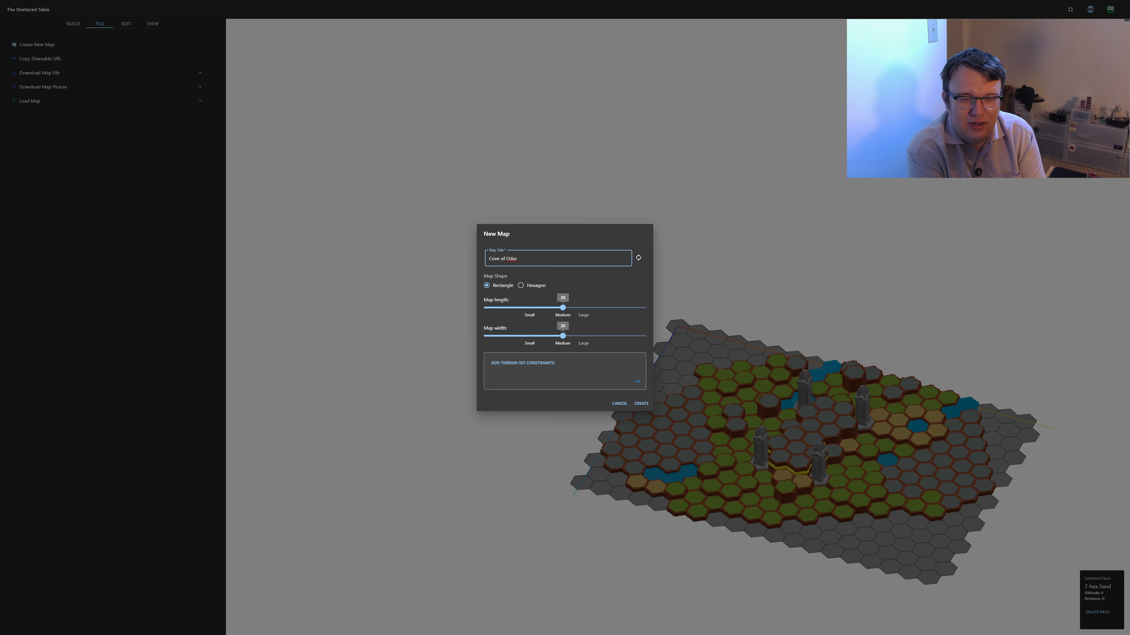
pyautogui.click(638, 258)
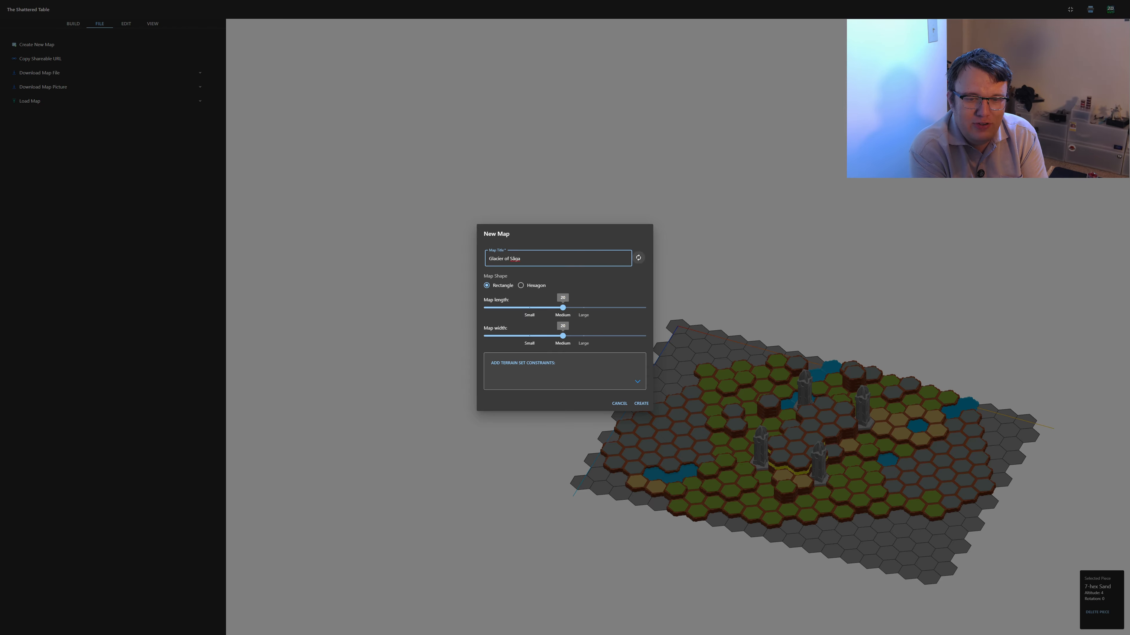
pyautogui.click(638, 258)
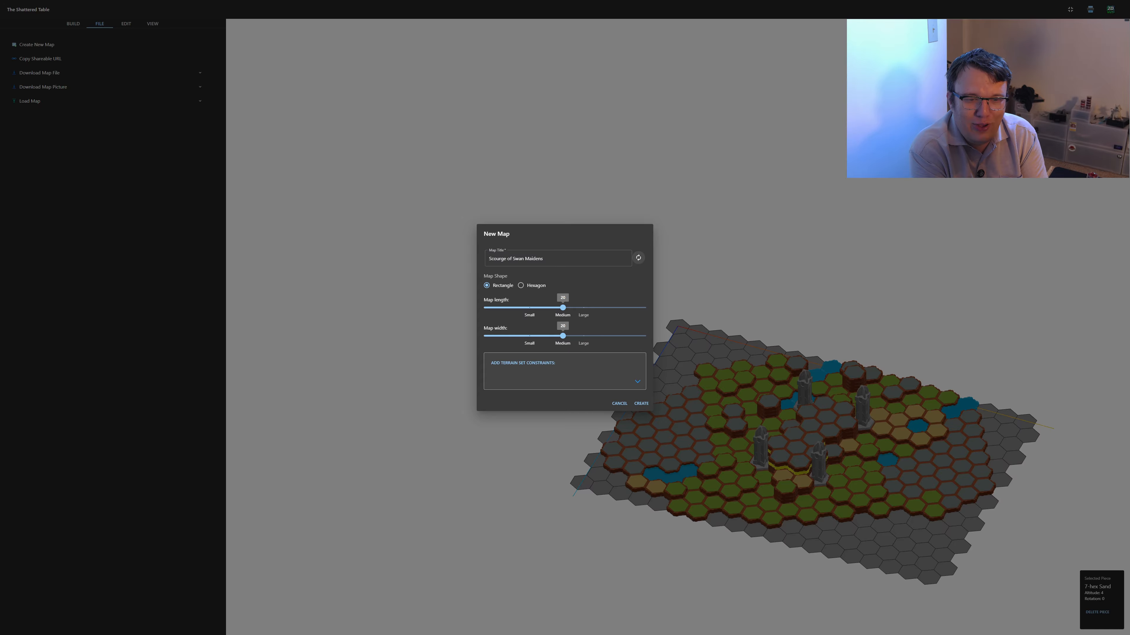
pyautogui.click(638, 257)
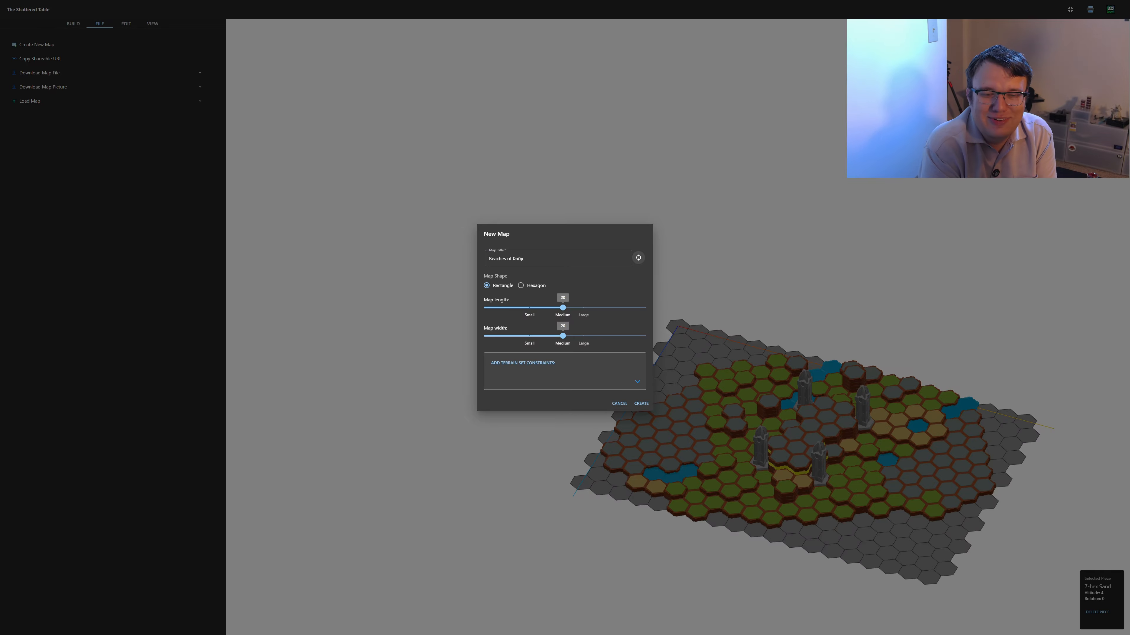
pyautogui.click(638, 258)
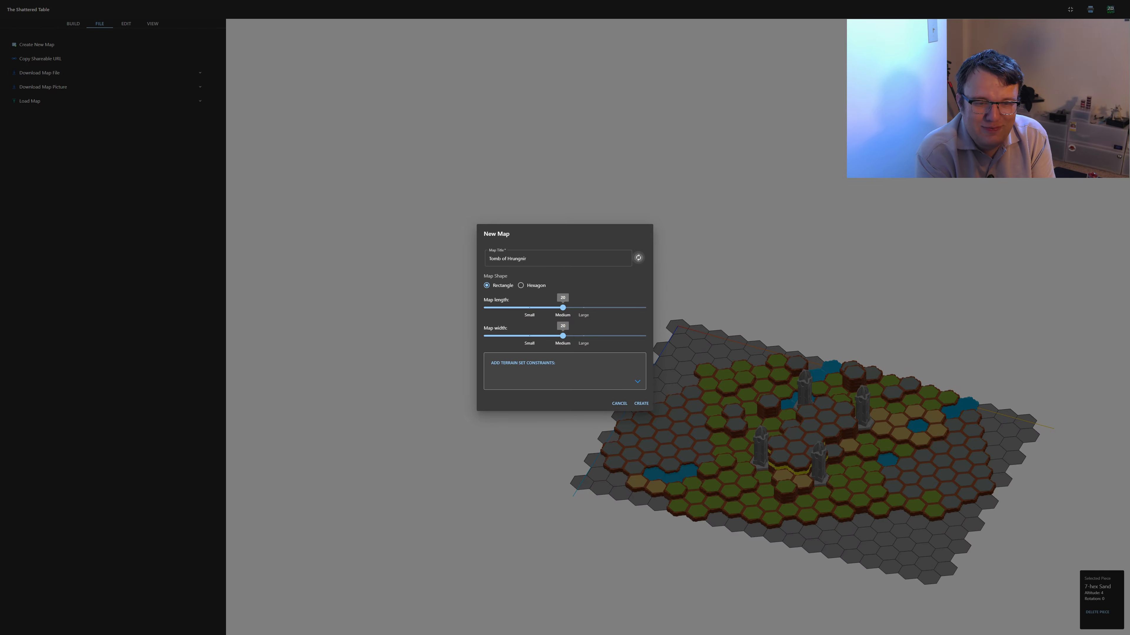
pyautogui.click(638, 257)
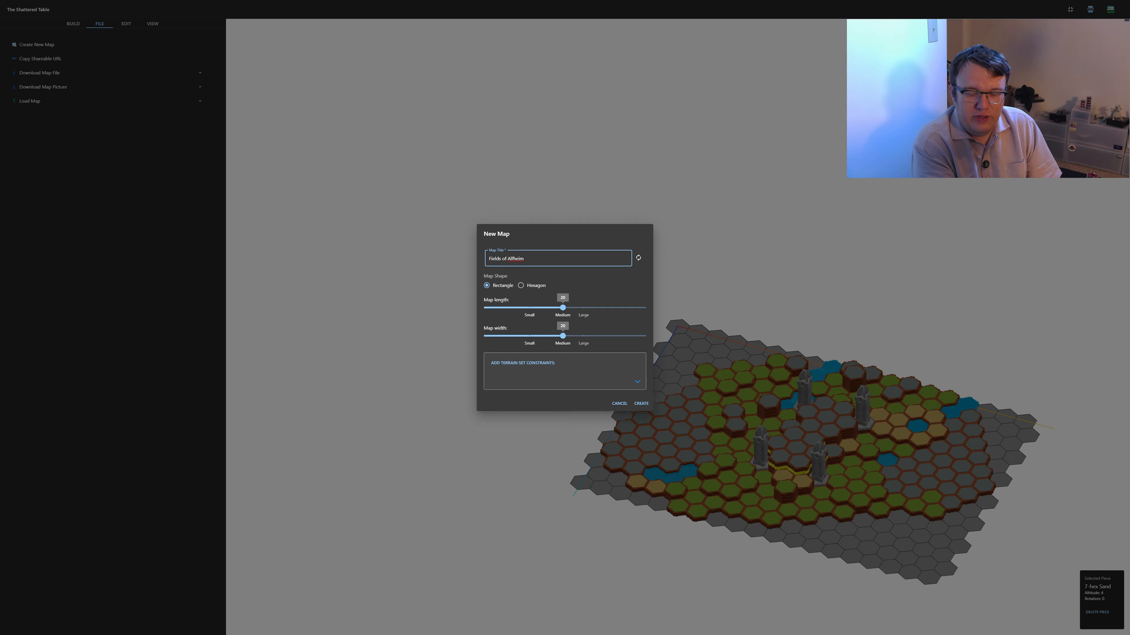
# Try the Hexagon map shape at its large, maximum and medium sizes, and return the shape to Rectangle
pyautogui.click(520, 285)
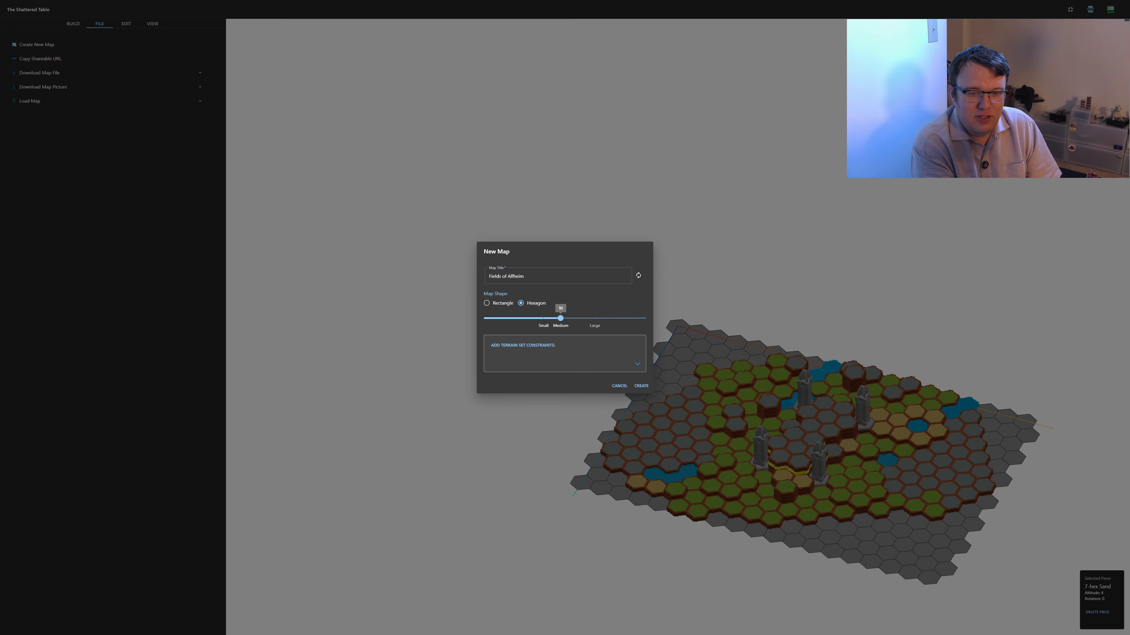
pyautogui.press('Right')
pyautogui.press('Right')
pyautogui.press('Right')
pyautogui.press('Right')
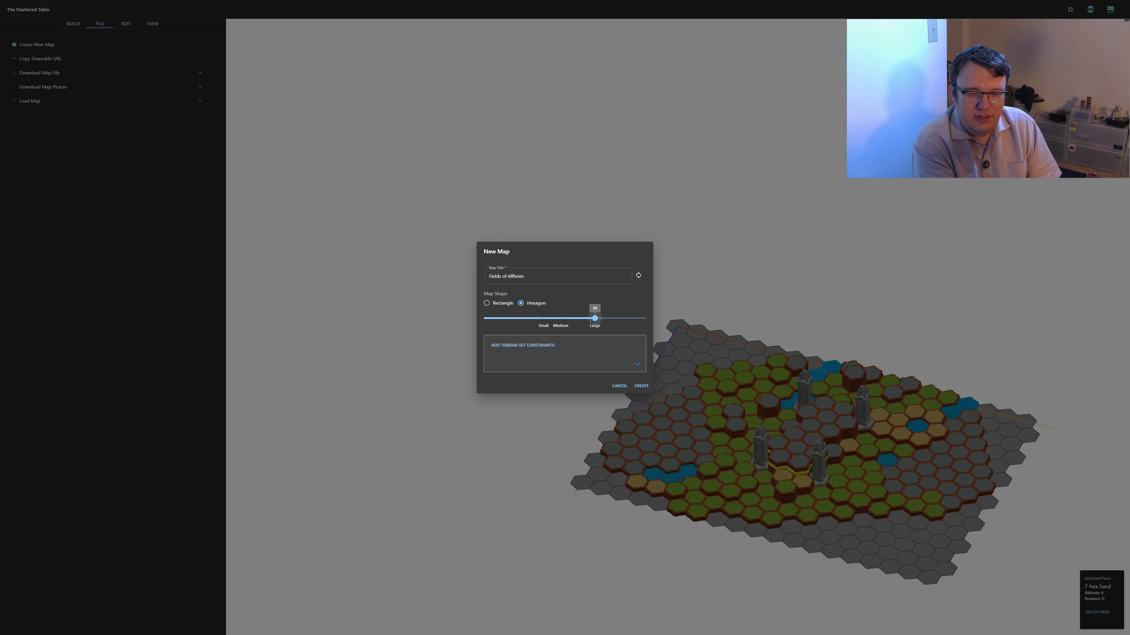
pyautogui.press('End')
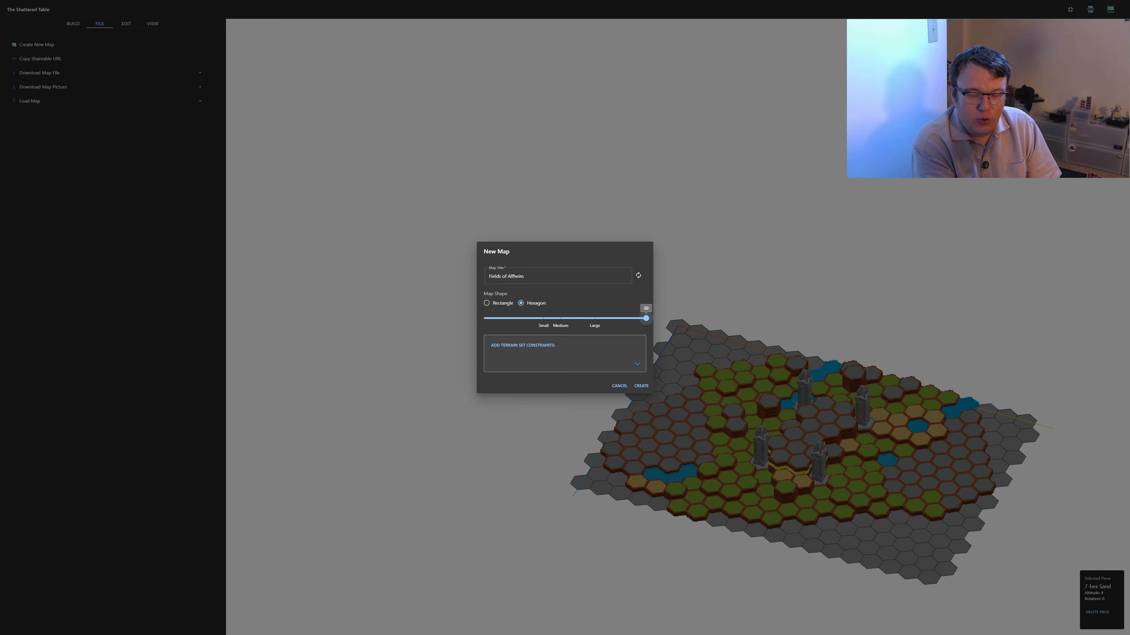
pyautogui.press('Left')
pyautogui.press('Left')
pyautogui.press('Left')
pyautogui.press('Left')
pyautogui.press('Left')
pyautogui.press('Left')
pyautogui.press('Left')
pyautogui.press('Left')
pyautogui.press('Left')
pyautogui.press('Left')
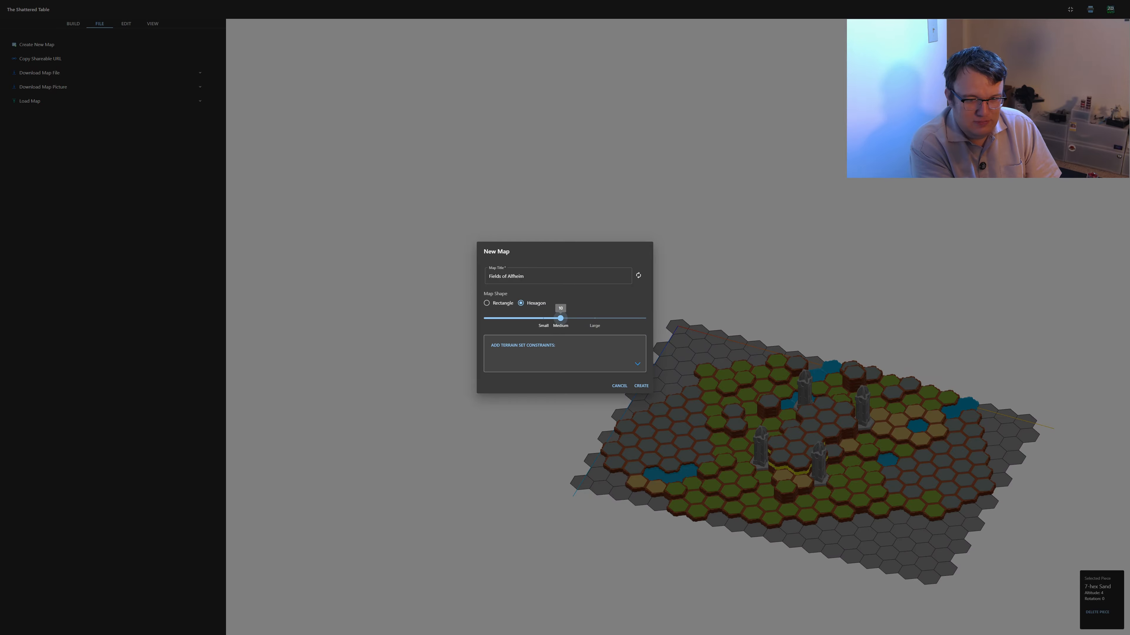
pyautogui.click(486, 303)
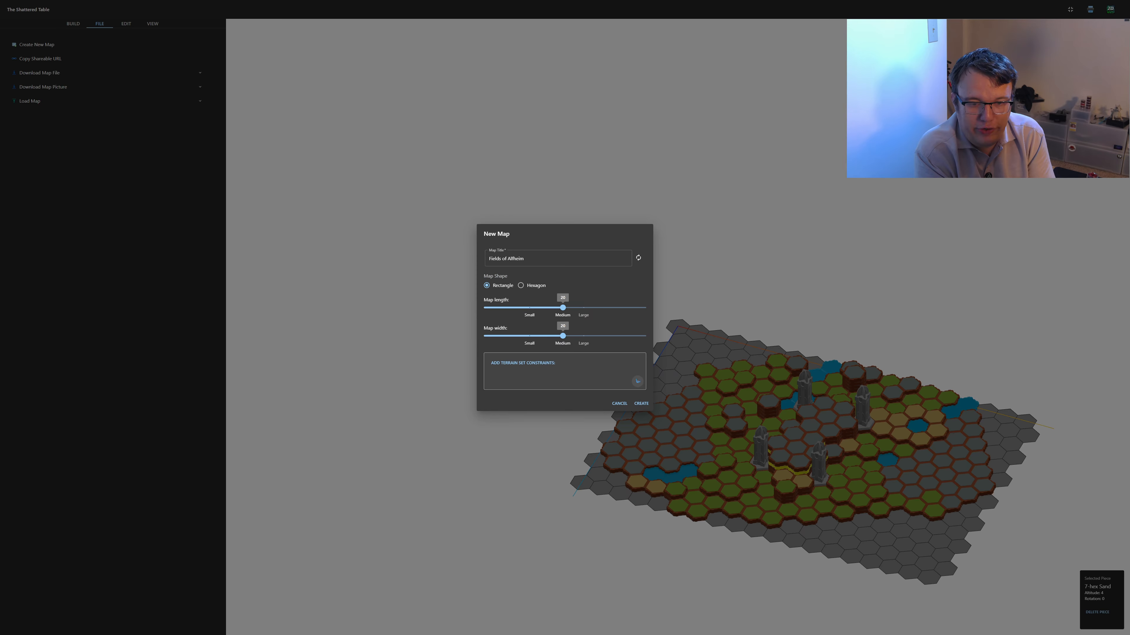
# Review the terrain set constraints, and create the rectangular map with a length of 20 and a width of 25
pyautogui.click(637, 381)
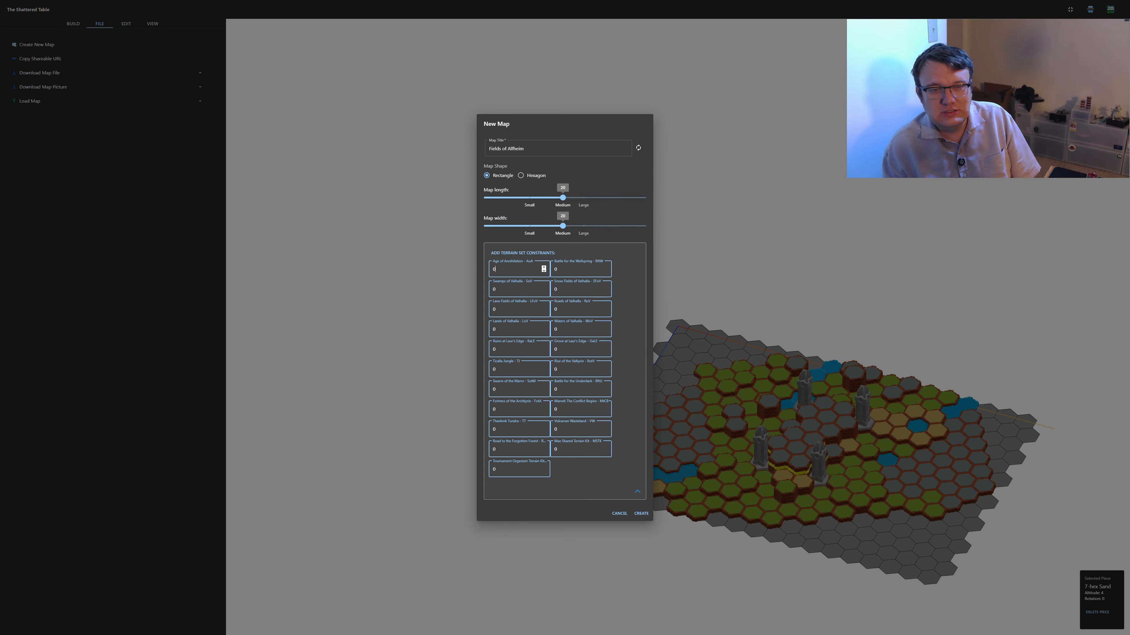
pyautogui.click(637, 491)
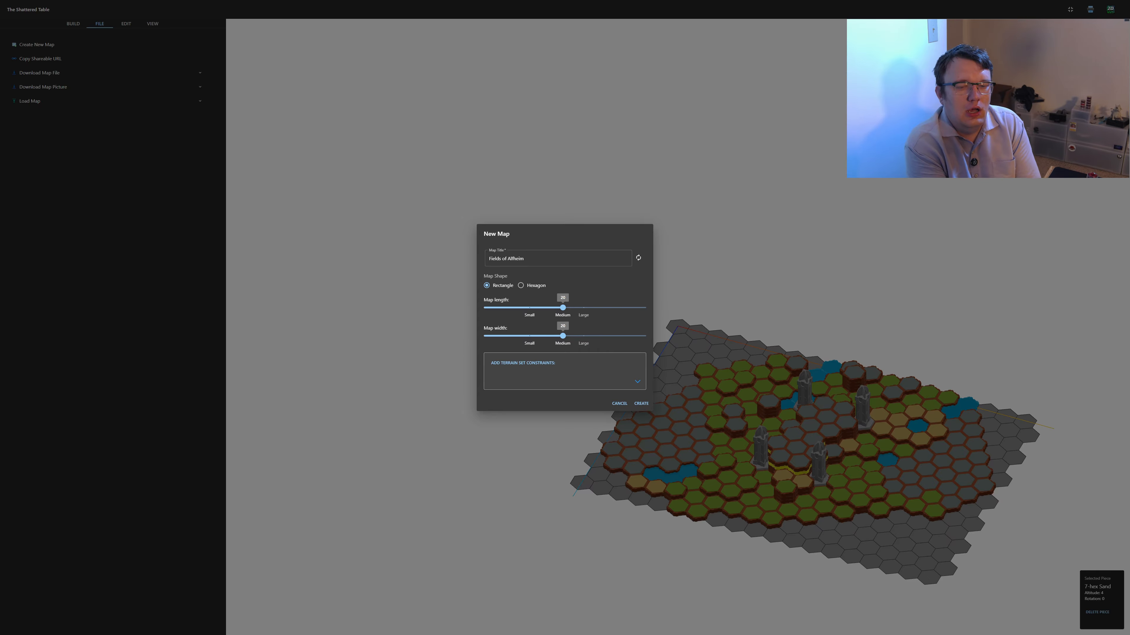
pyautogui.moveTo(562, 307)
pyautogui.mouseDown()
pyautogui.moveTo(529, 307)
pyautogui.moveTo(556, 336)
pyautogui.moveTo(525, 336)
pyautogui.moveTo(562, 336)
pyautogui.moveTo(538, 307)
pyautogui.moveTo(579, 307)
pyautogui.mouseUp()
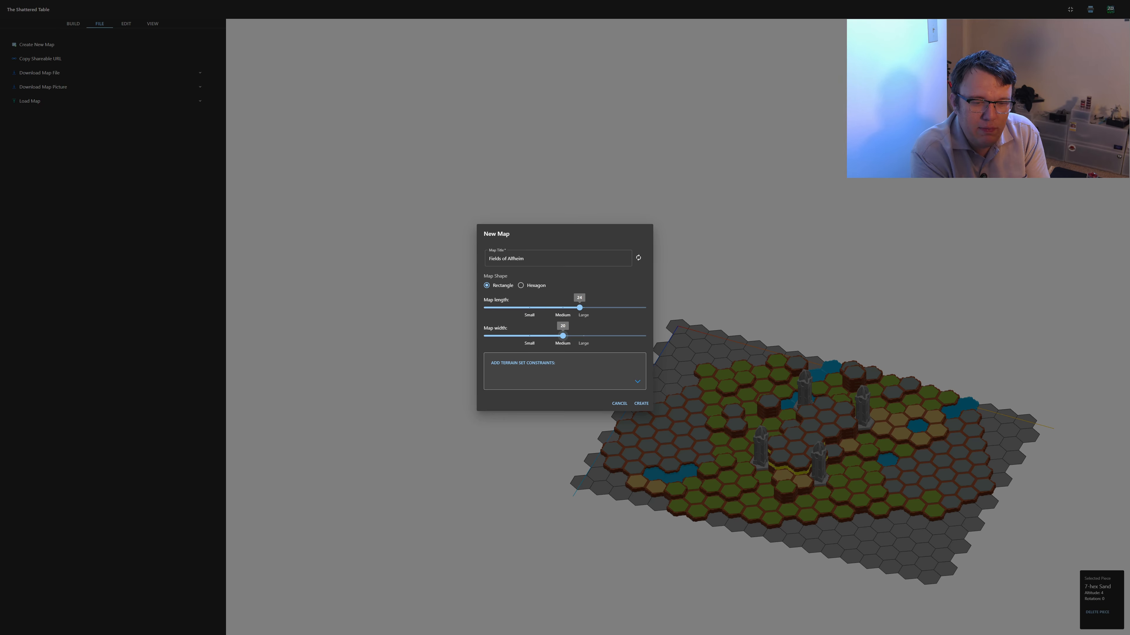
pyautogui.moveTo(563, 336); pyautogui.dragTo(562, 307)
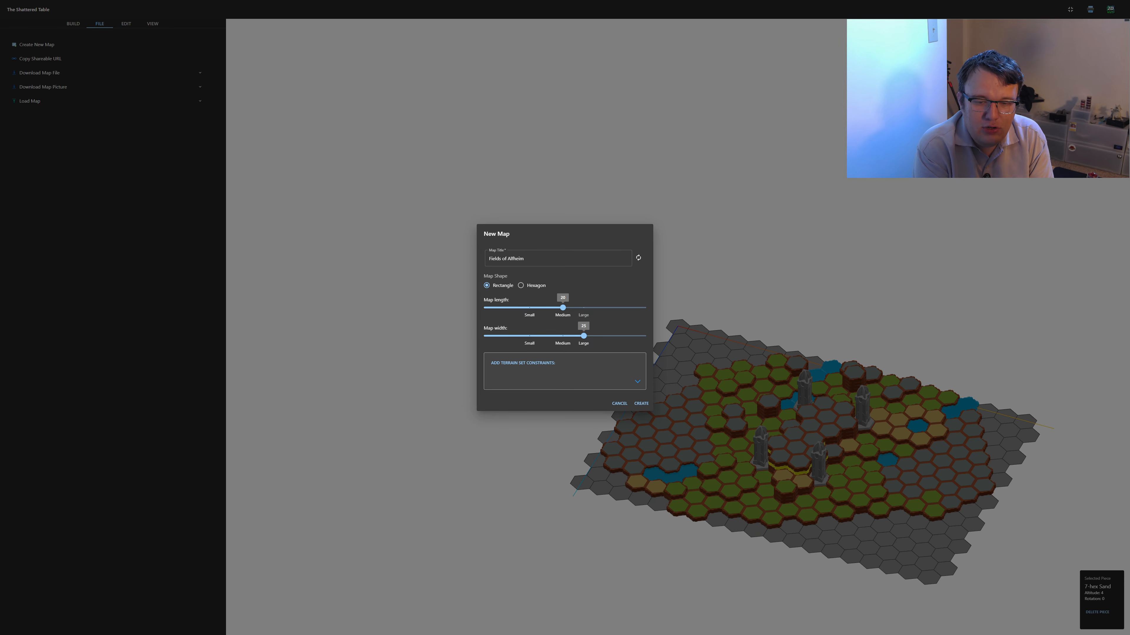
pyautogui.click(641, 404)
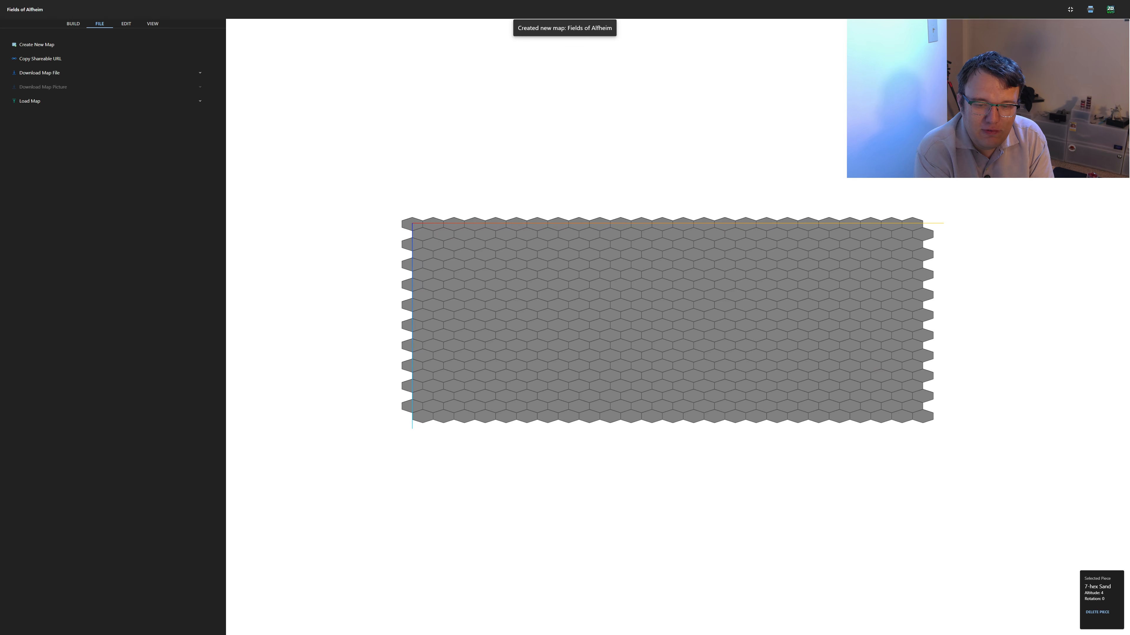
# Place three separate 7-hex rock pieces at rotation 0 in the lower-left area of the new map
pyautogui.moveTo(641, 423); pyautogui.dragTo(637, 476)
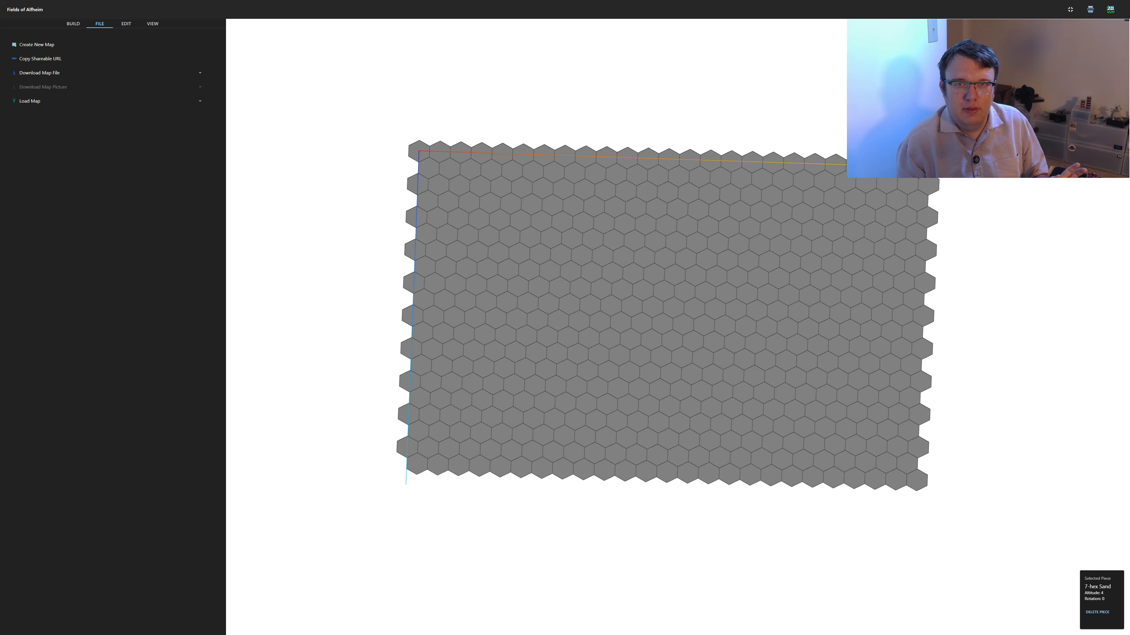
pyautogui.click(73, 24)
pyautogui.click(51, 65)
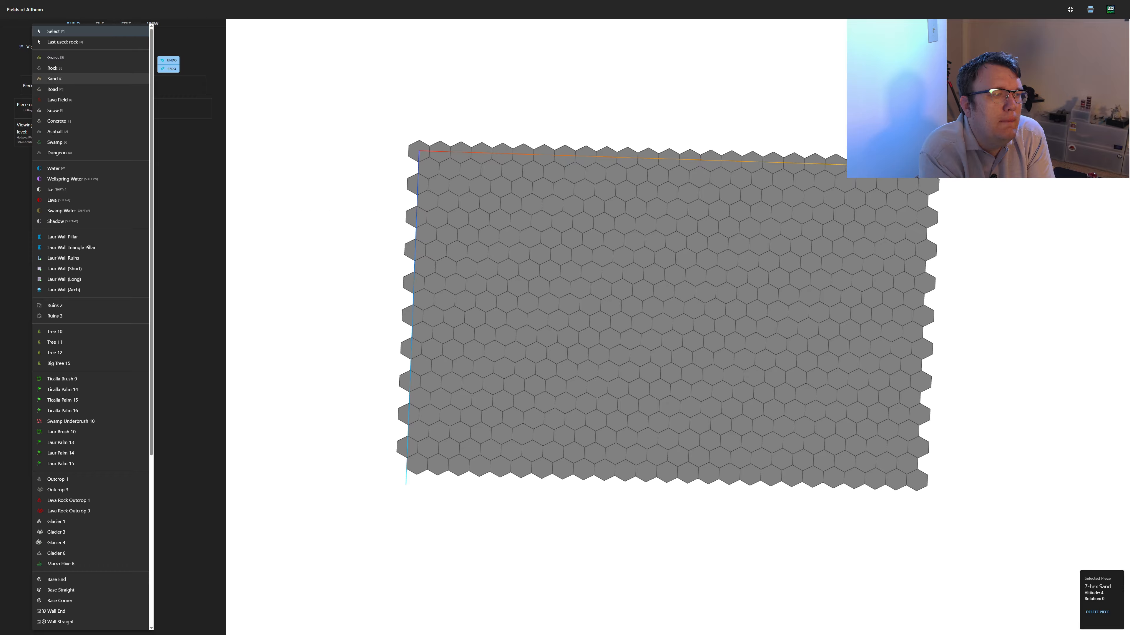
pyautogui.click(67, 68)
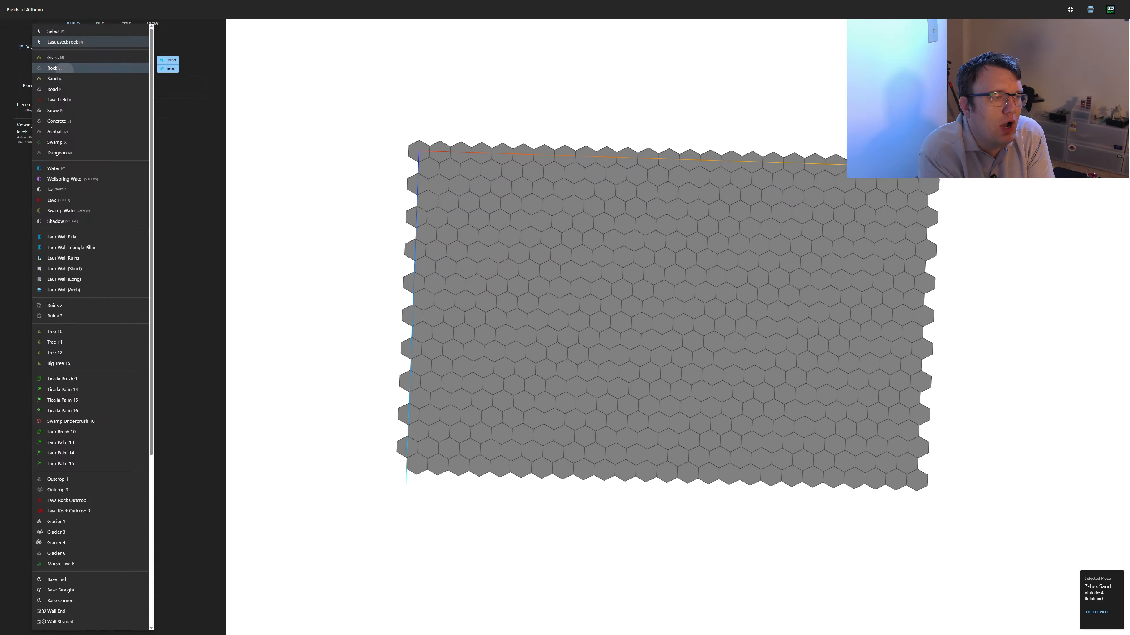
pyautogui.click(89, 86)
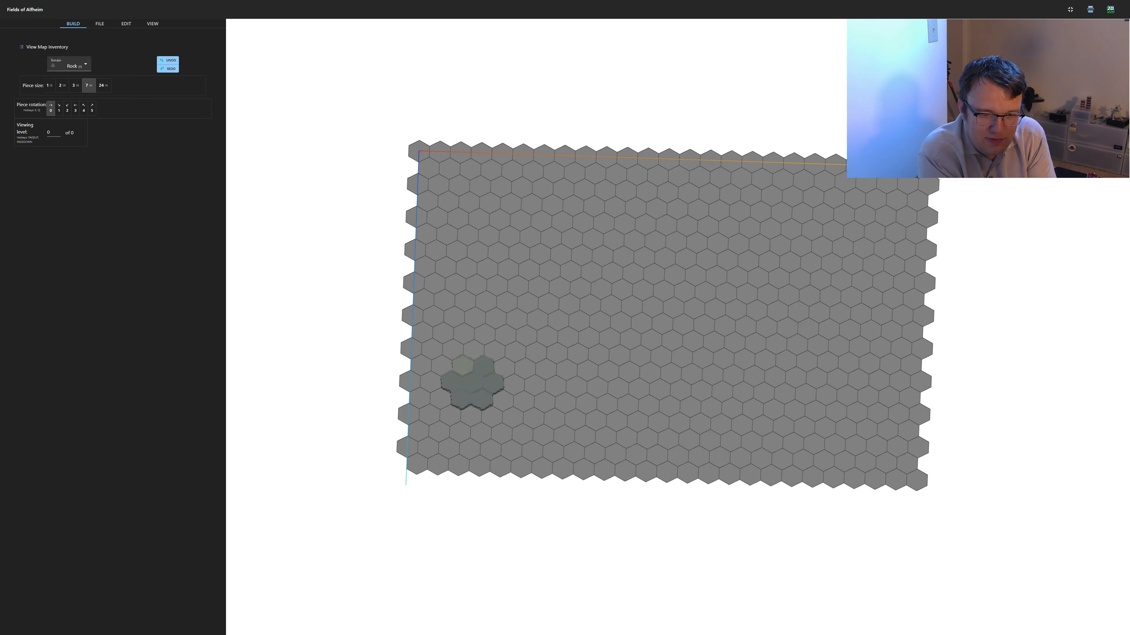
pyautogui.click(461, 365)
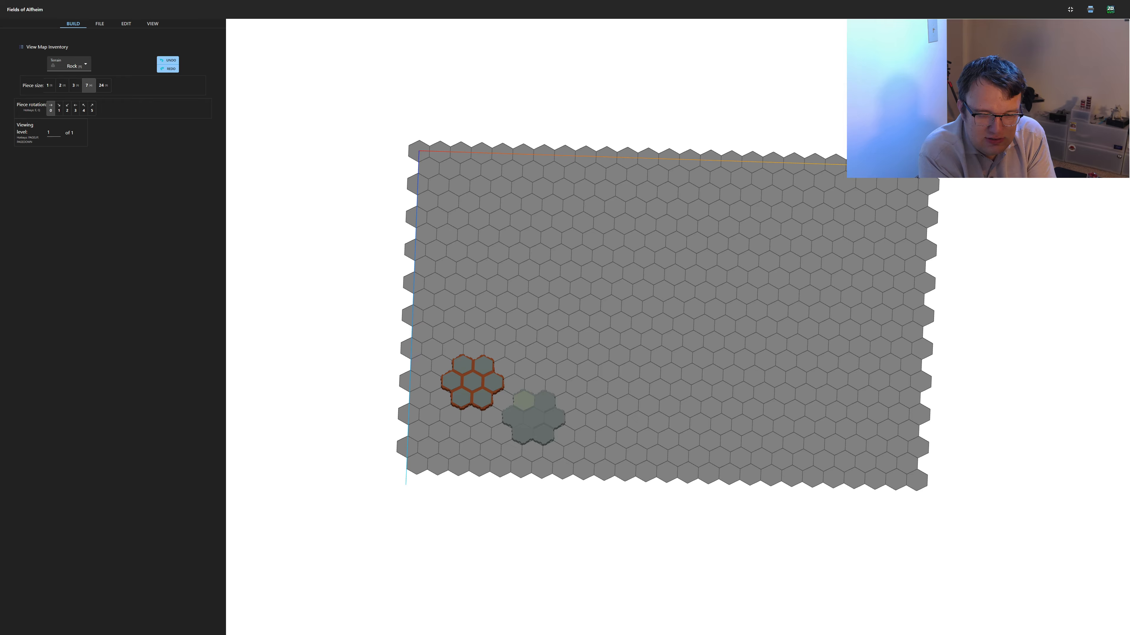
pyautogui.click(523, 401)
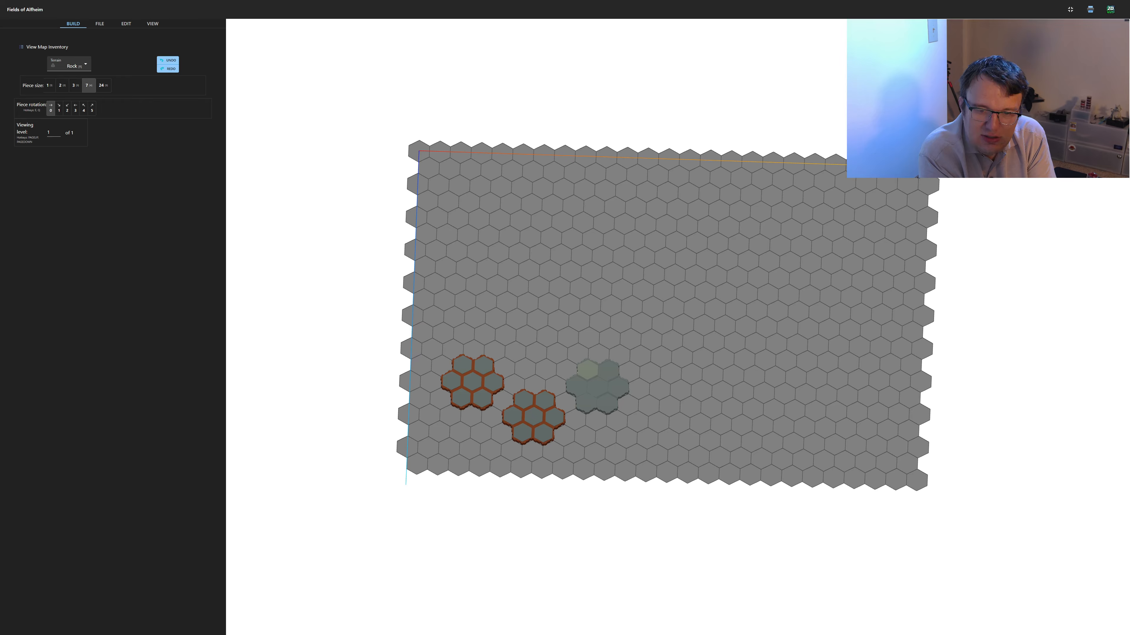
pyautogui.click(597, 386)
# Place a 2-hex rock piece at rotation 5 in the notch between the left and middle 7-hex rock pieces
pyautogui.press('2')
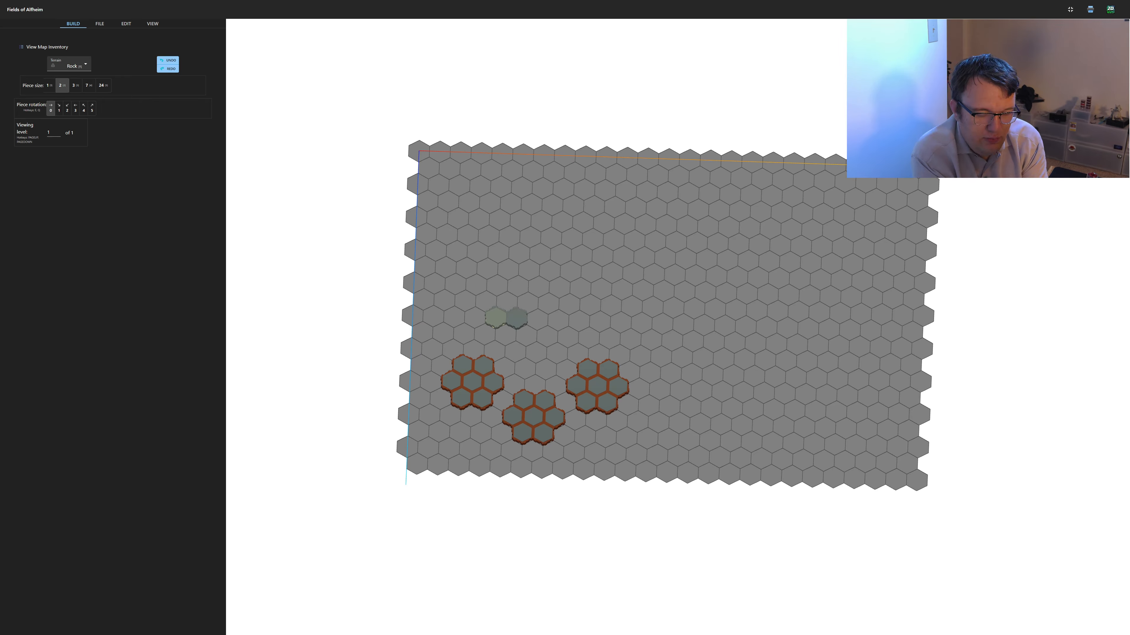
pyautogui.press('q')
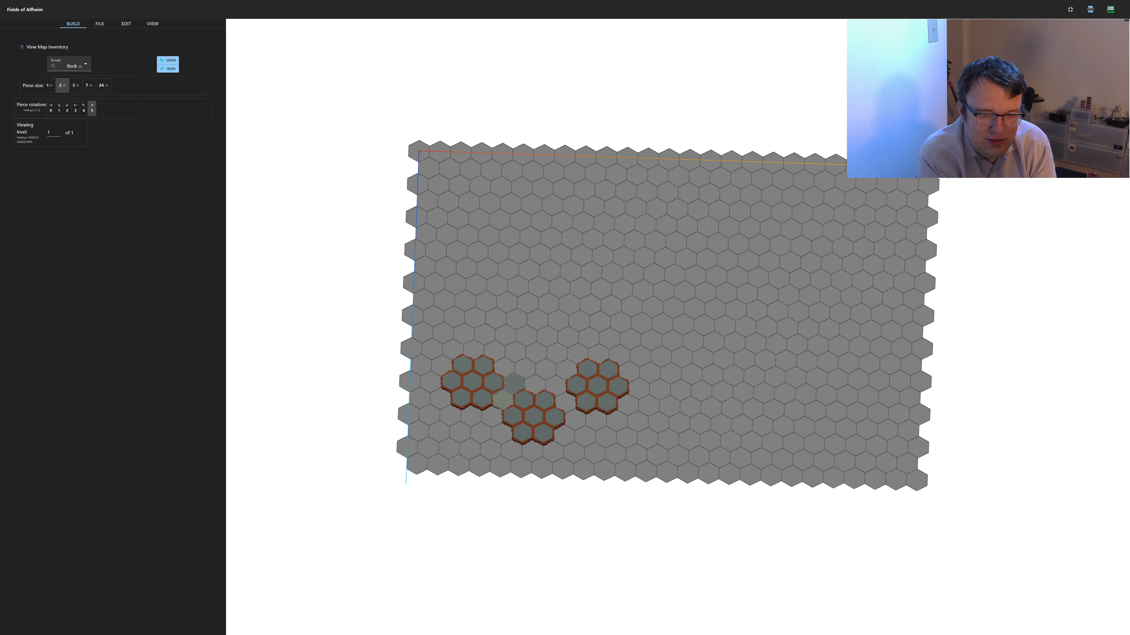
pyautogui.click(509, 391)
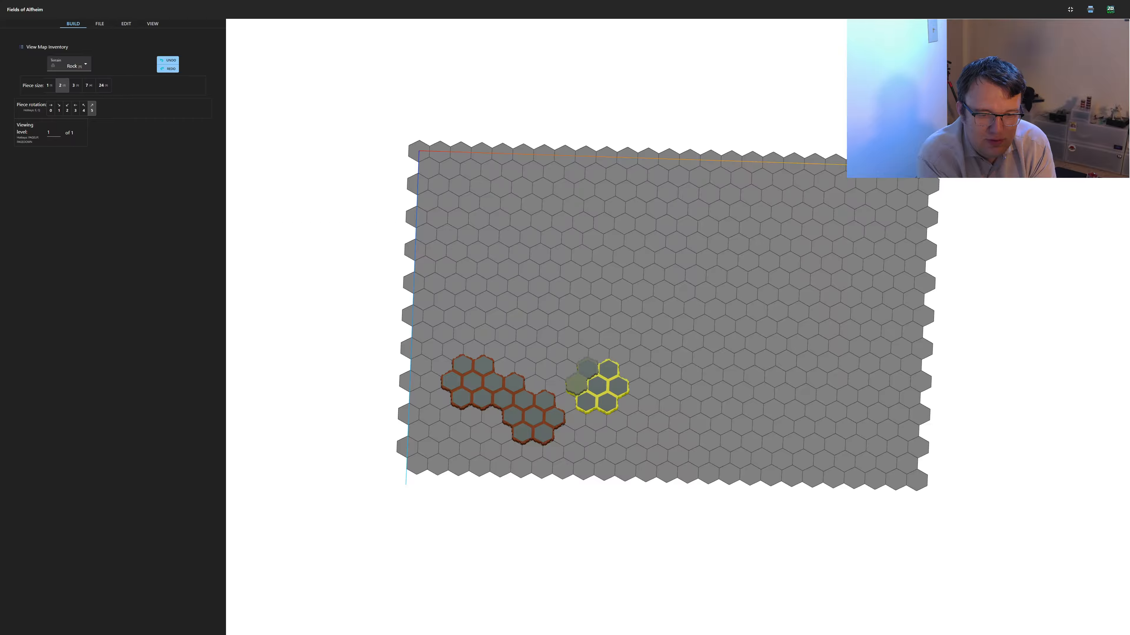
# Place a 2-hex rock piece at rotation 1 in the notch between the middle and right 7-hex rock pieces
pyautogui.press('q')
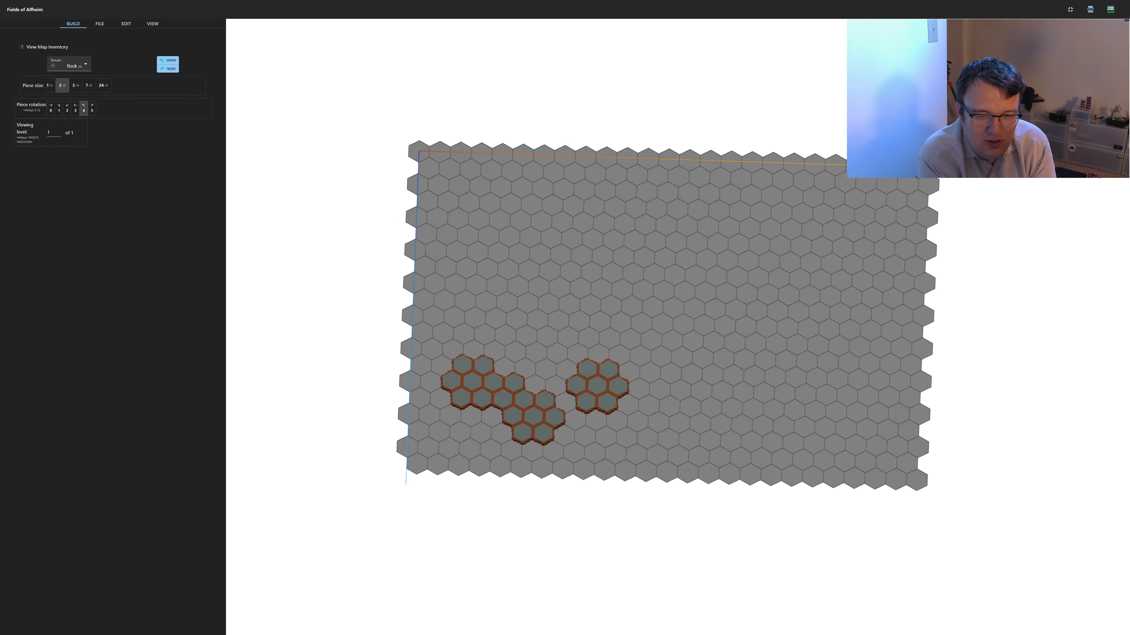
pyautogui.press('e')
pyautogui.press('e')
pyautogui.press('e')
pyautogui.press('e')
pyautogui.press('e')
pyautogui.press('e')
pyautogui.press('e')
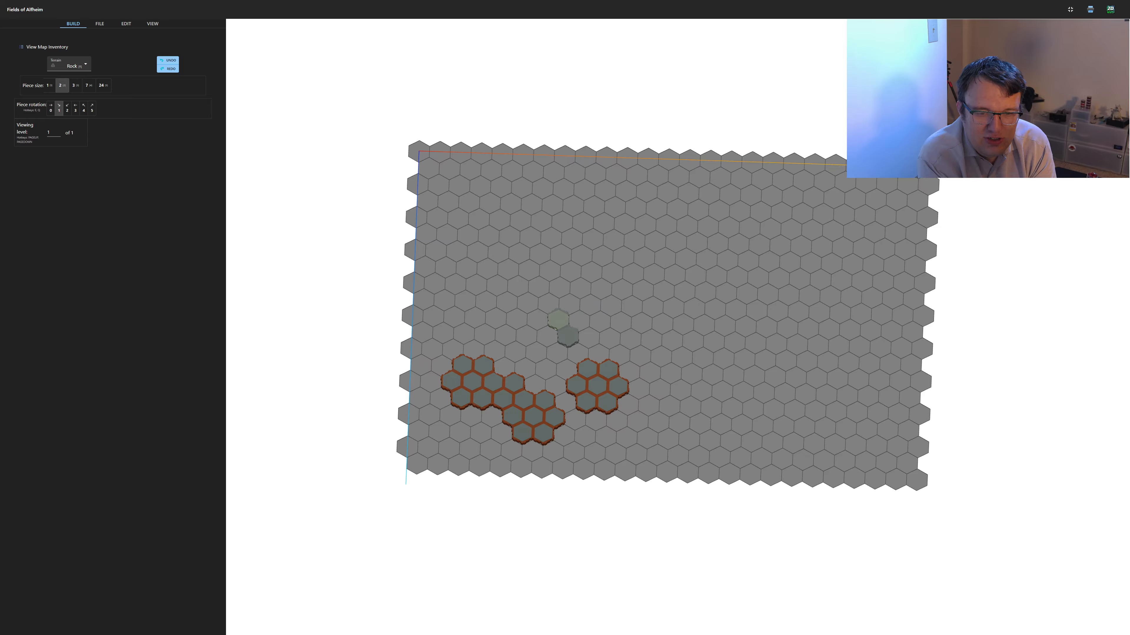
pyautogui.press('e')
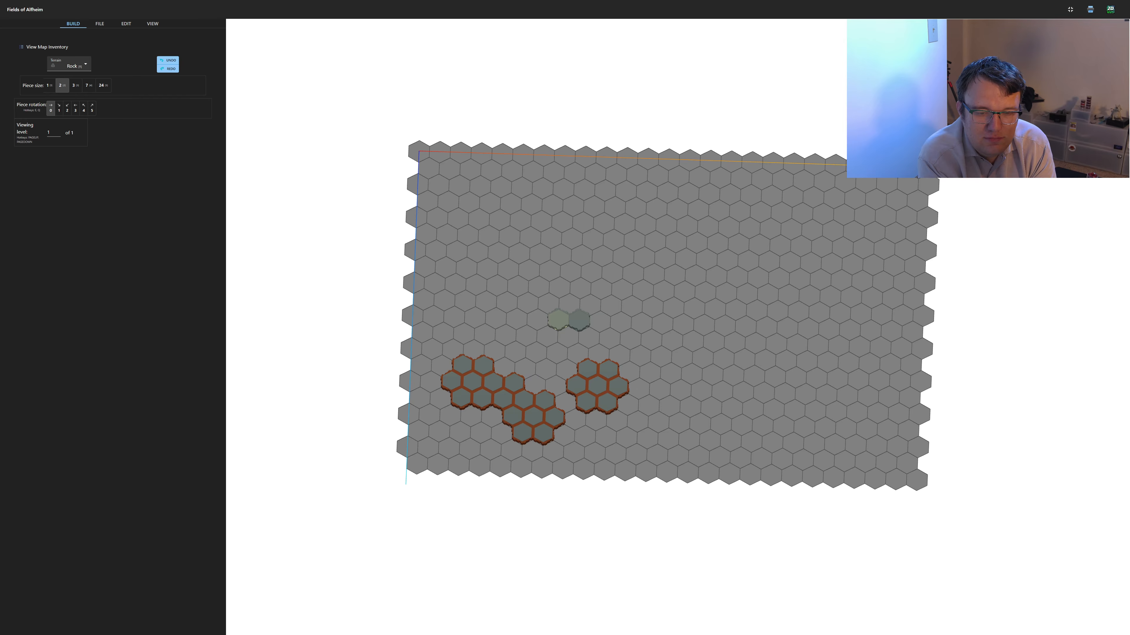
pyautogui.press('e')
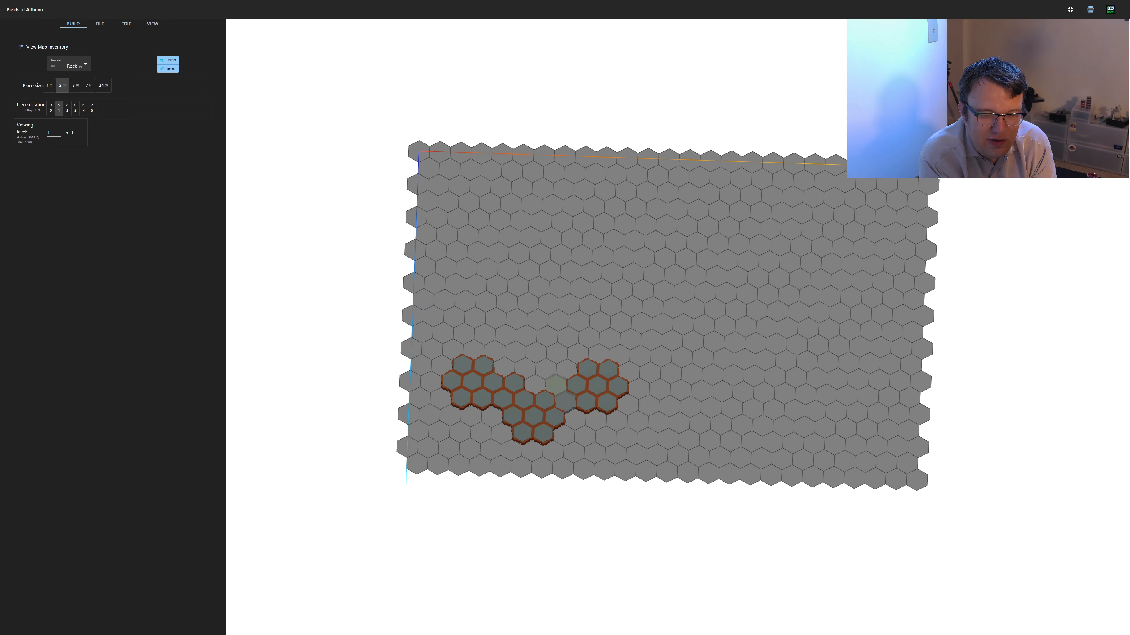
pyautogui.click(555, 386)
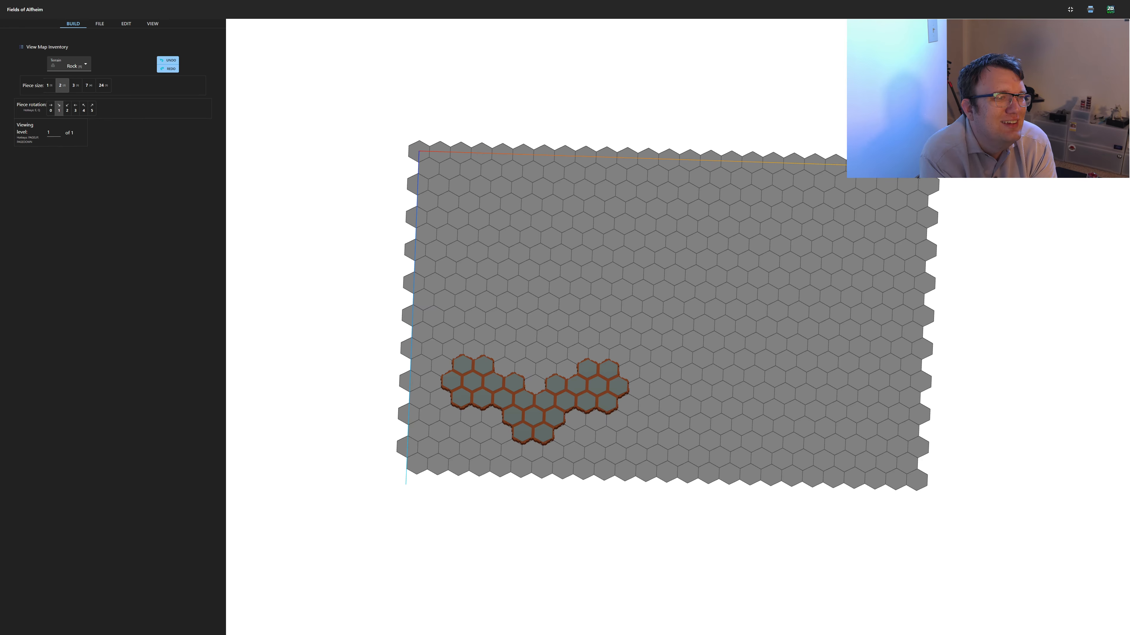
# Turn on the display of piece outlines for the map
pyautogui.click(152, 24)
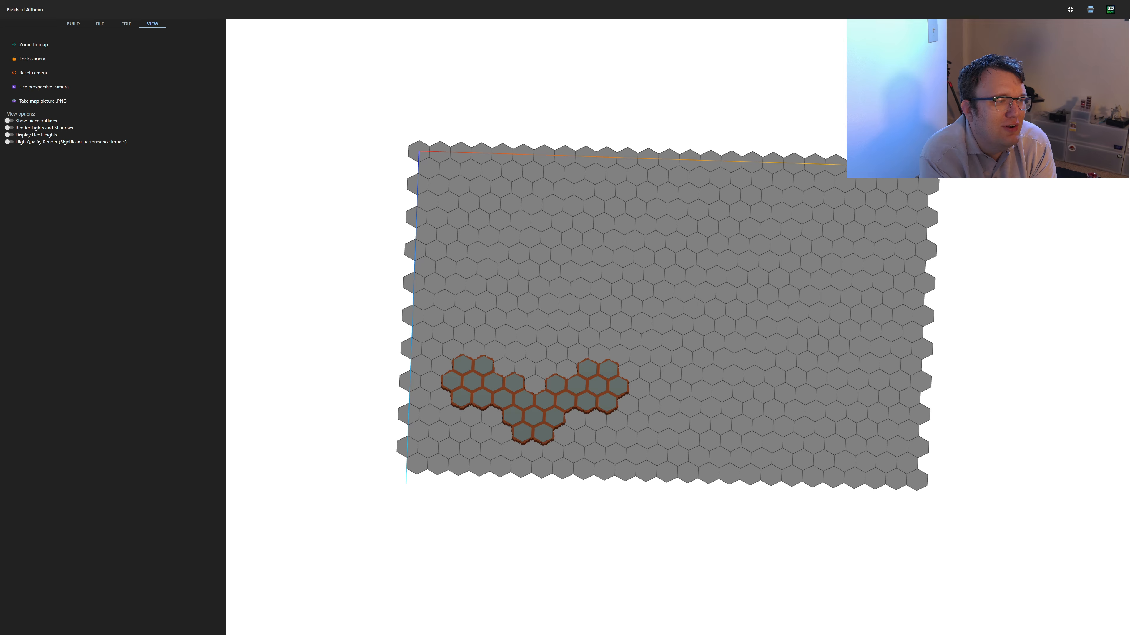
pyautogui.click(9, 121)
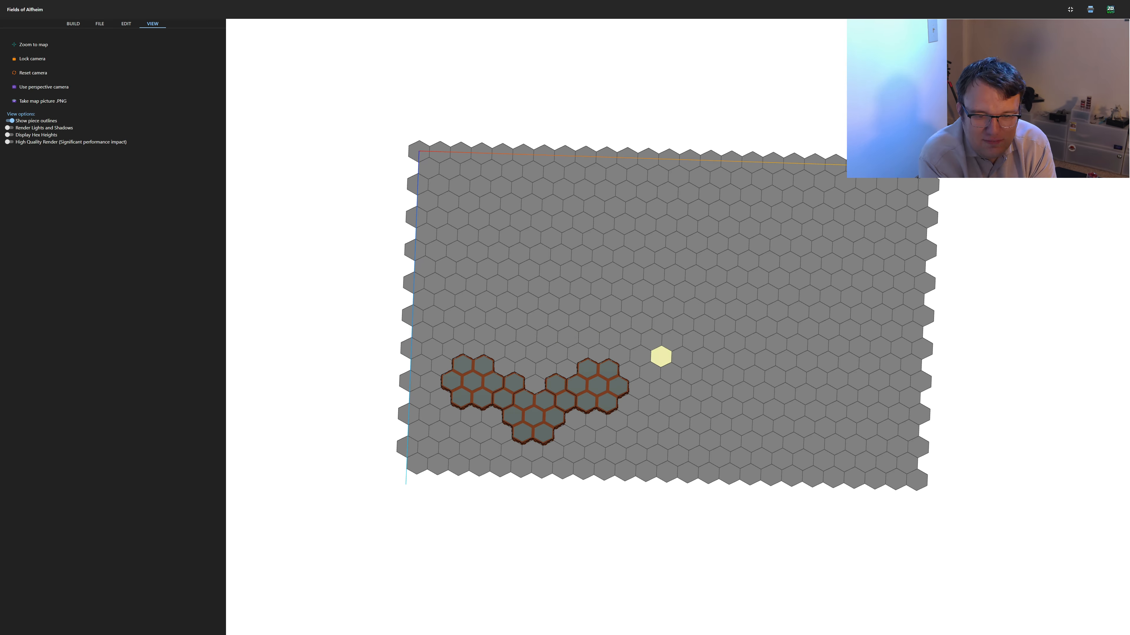
# Return to building with the 7-hex rock piece size
pyautogui.press('4')
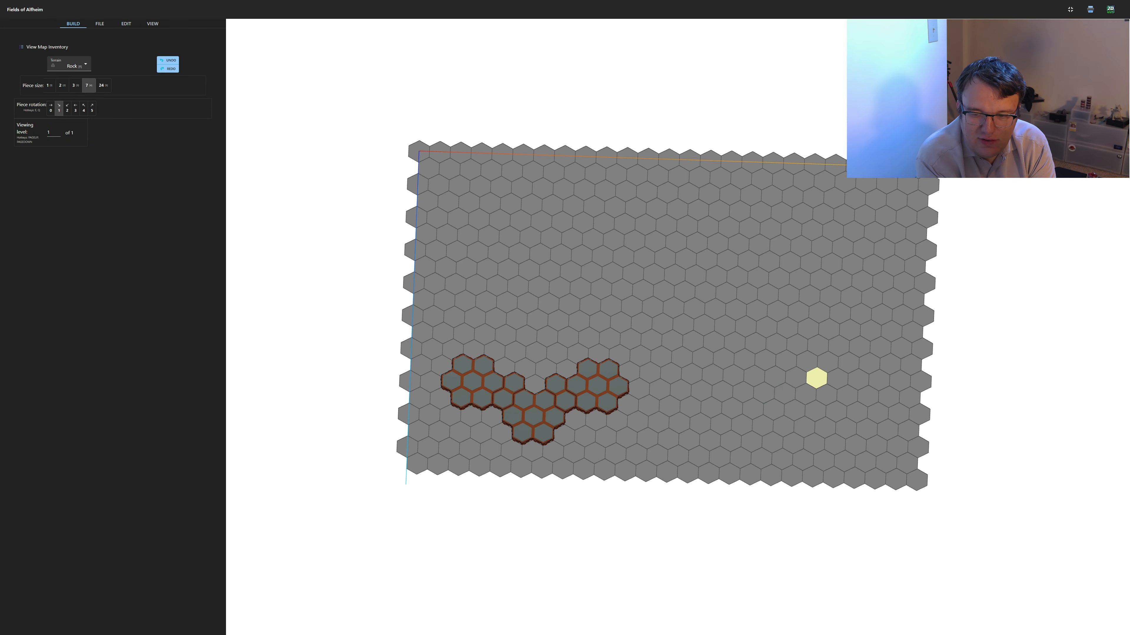
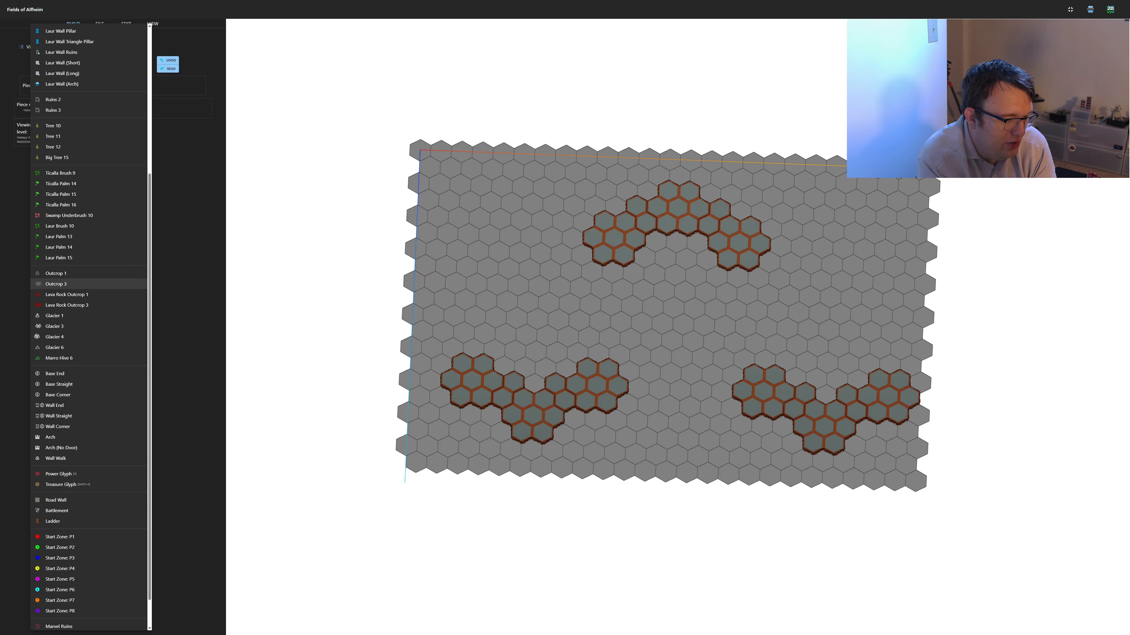
# Cover the rock areas with start zones: P1 on the lower-left area, P2 on the lower-right, and P3 on the upper arc
pyautogui.click(61, 537)
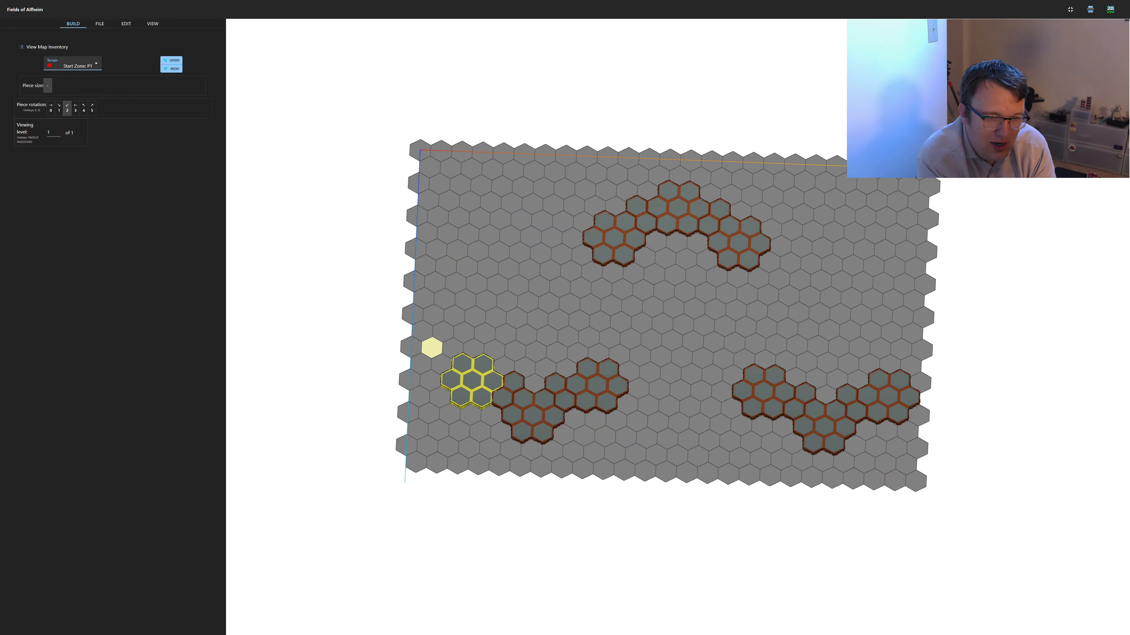
pyautogui.click(462, 365)
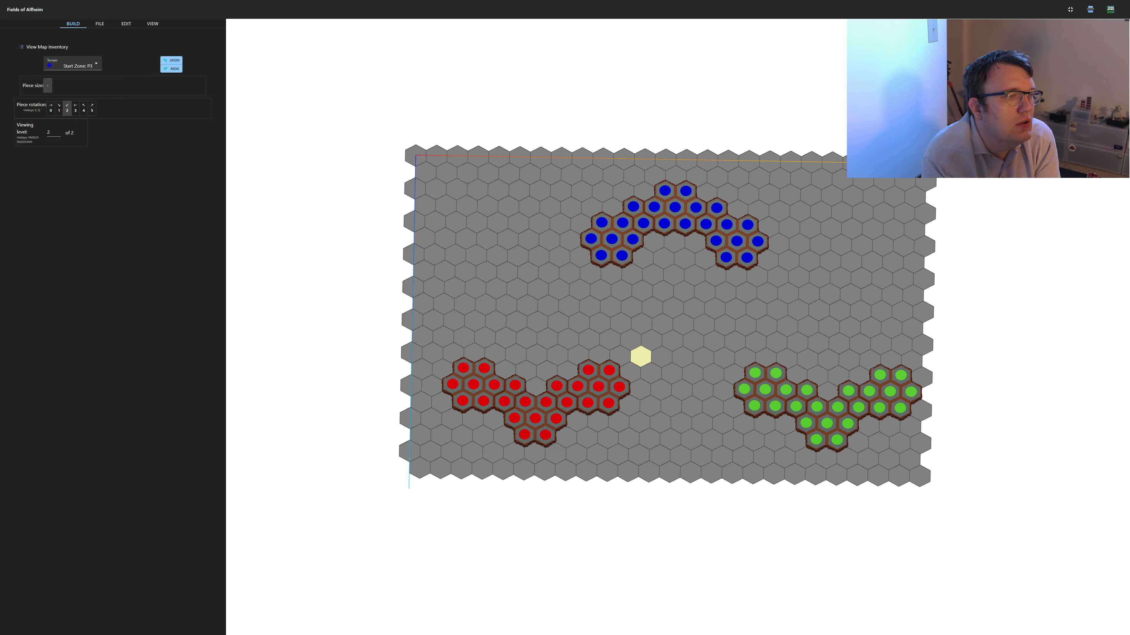
# Place a 24-hex grass piece at rotation 2 directly above the red start zone
pyautogui.click(80, 65)
pyautogui.click(95, 57)
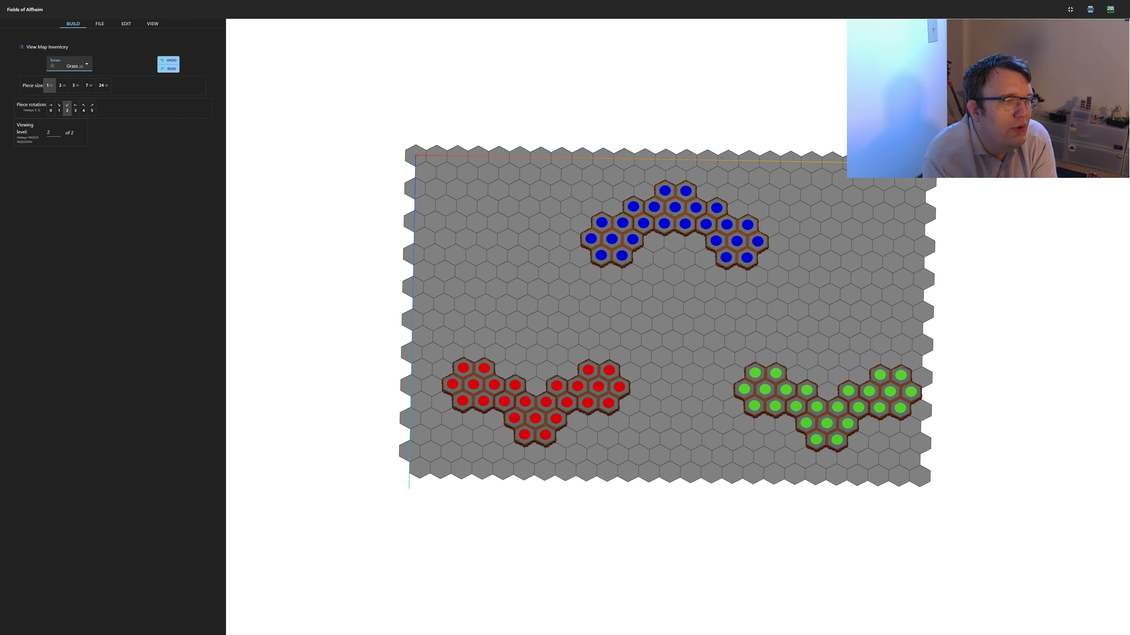
pyautogui.press('5')
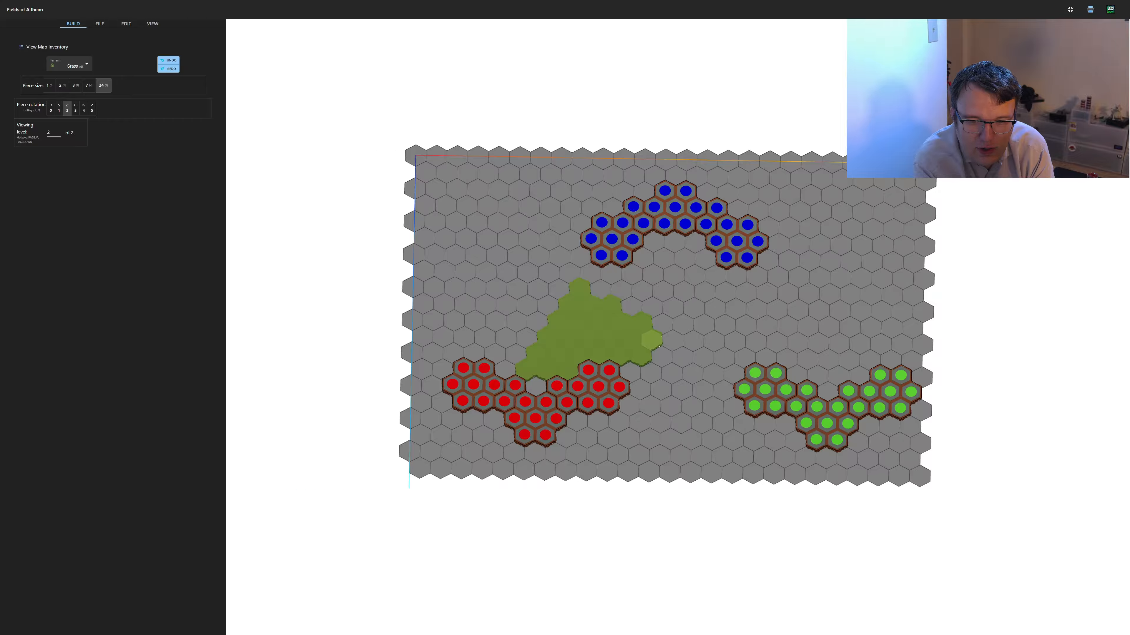
pyautogui.click(652, 341)
# Rotate the 24-hex grass piece to rotation 3 and place it between the blue and green start zones
pyautogui.press('q')
pyautogui.press('q')
pyautogui.press('q')
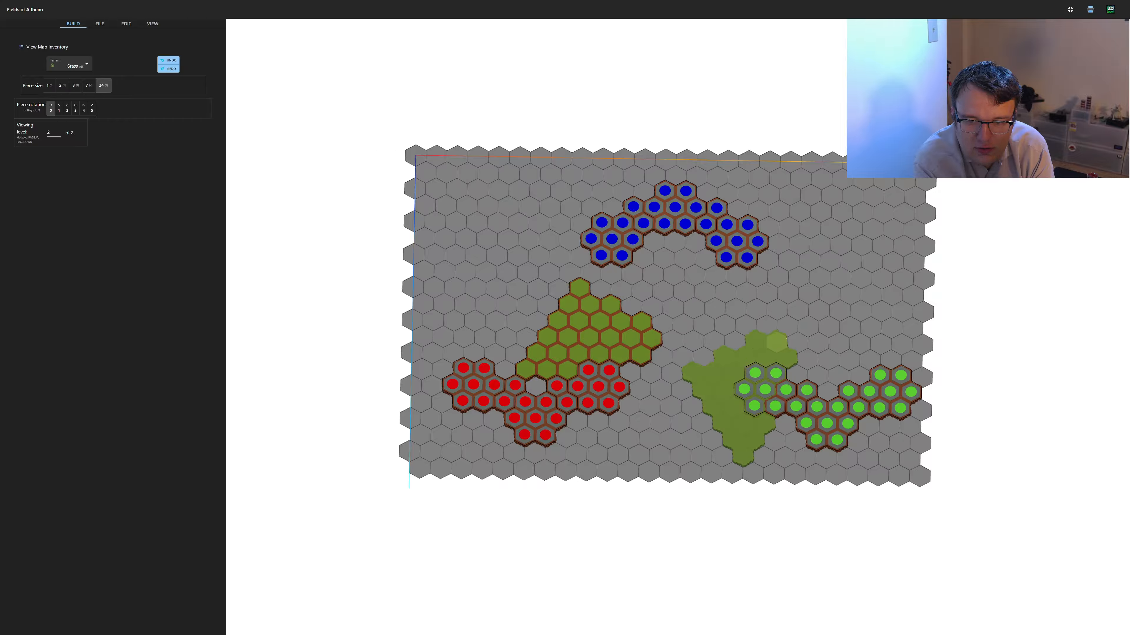
pyautogui.press('q')
pyautogui.press('q')
pyautogui.press('q')
pyautogui.press('q')
pyautogui.press('q')
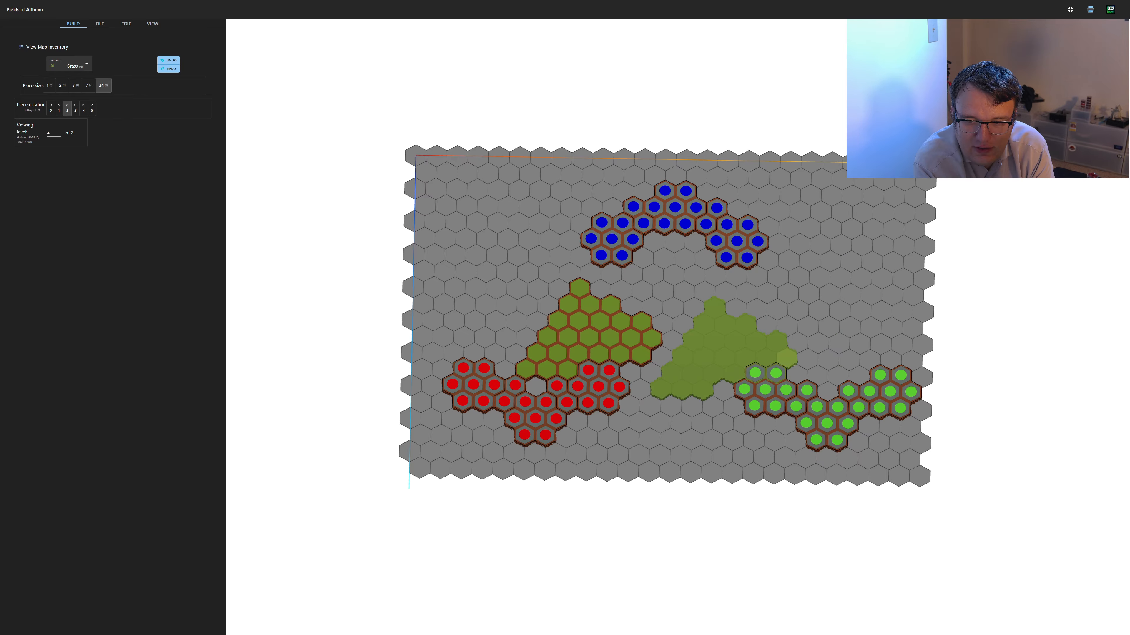
pyautogui.press('q')
pyautogui.press('q')
pyautogui.press('q')
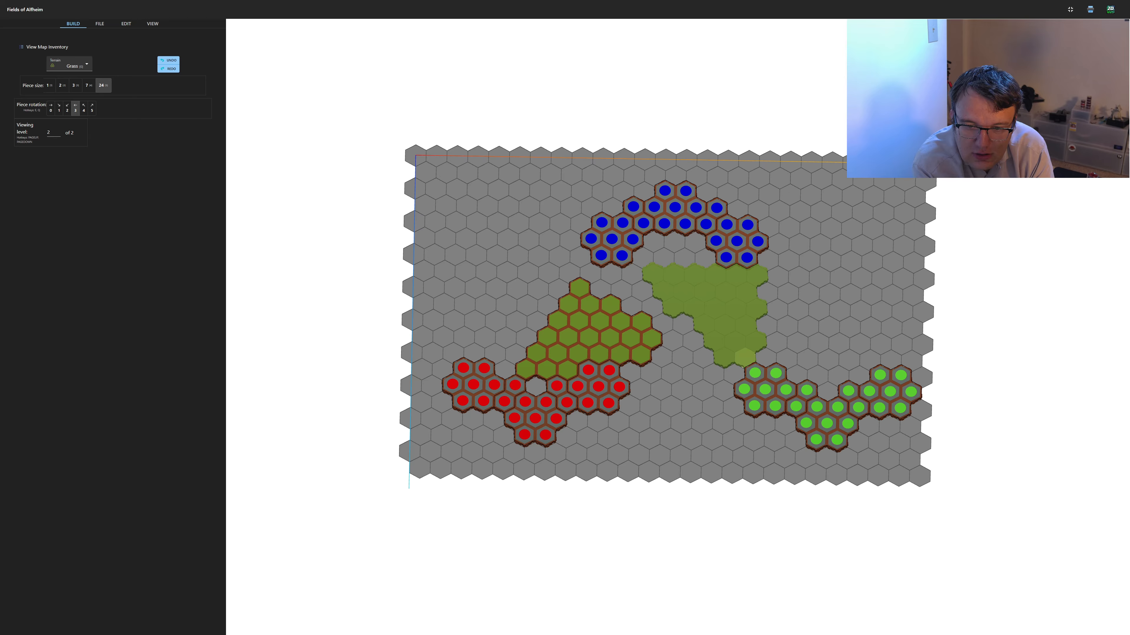
pyautogui.click(745, 358)
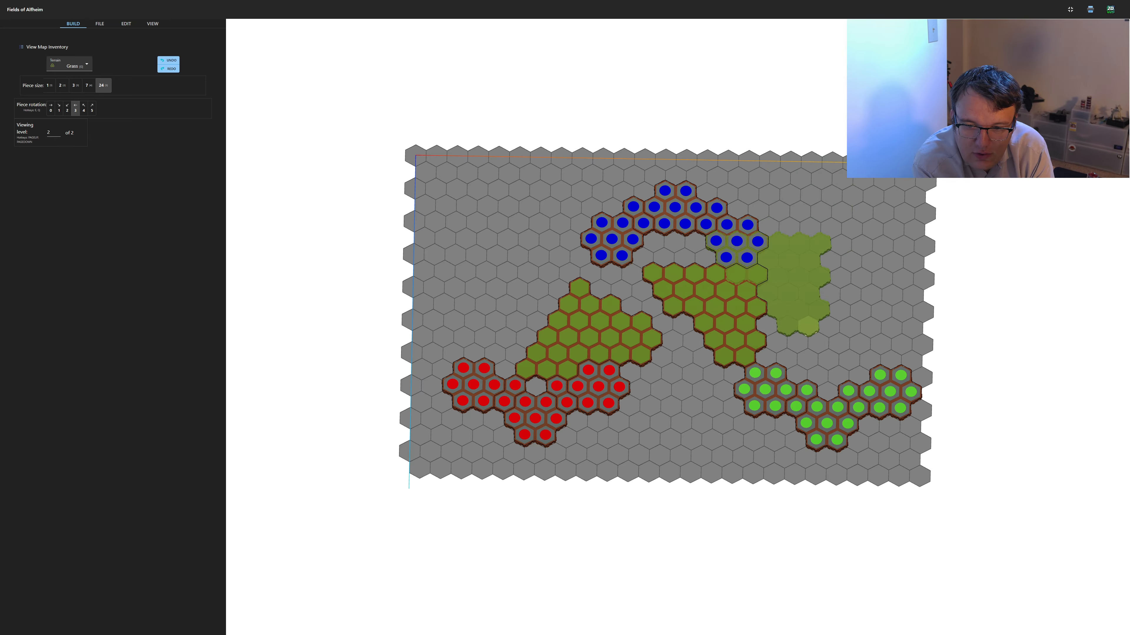
# Place a 24-hex grass piece at rotation 4 above the right half of the green start zone
pyautogui.press('q')
pyautogui.press('q')
pyautogui.press('q')
pyautogui.press('q')
pyautogui.press('q')
pyautogui.click(817, 374)
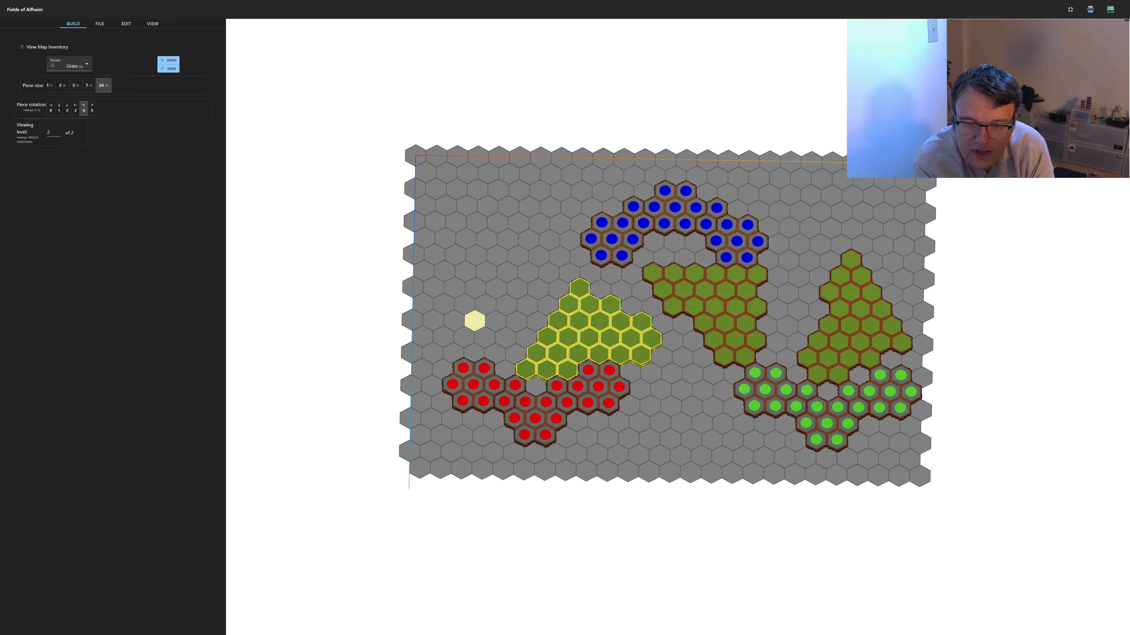
# Place a 24-hex grass piece at rotation 5 west of the blue start zone, adjoining the grass above the red start zone
pyautogui.press('q')
pyautogui.press('q')
pyautogui.press('q')
pyautogui.press('q')
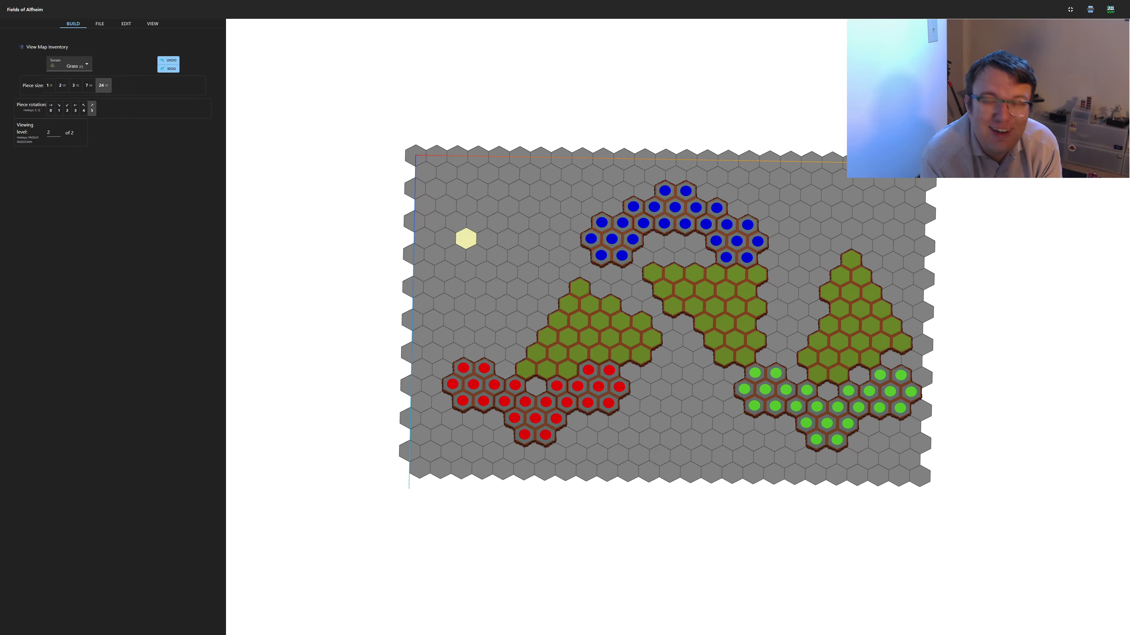
pyautogui.press('q')
pyautogui.press('q')
pyautogui.press('q')
pyautogui.press('q')
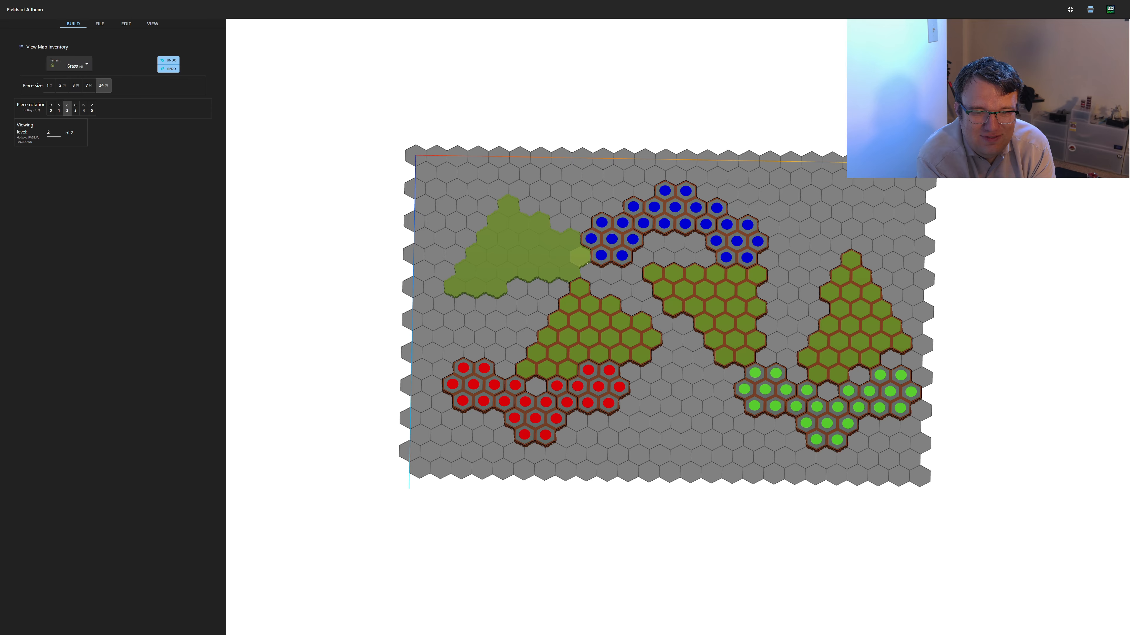
pyautogui.press('q')
pyautogui.press('q')
pyautogui.press('q')
pyautogui.click(454, 288)
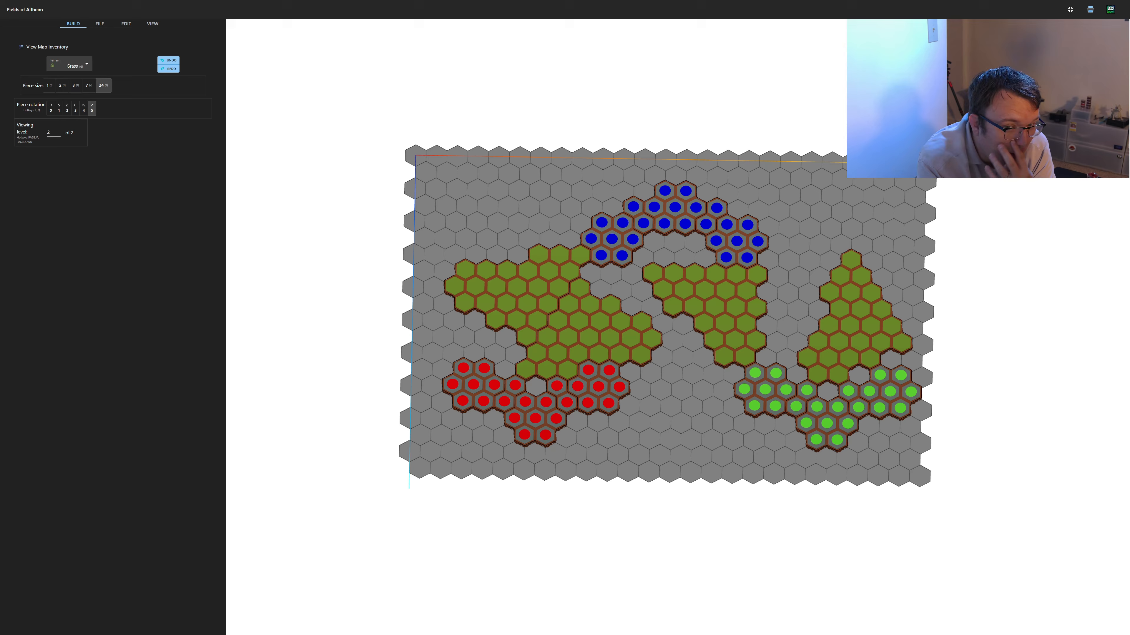
# Lay a river of 1-hex and 3-hex water pieces between the grass areas, running from the blue start zone to the green one
pyautogui.press('w')
pyautogui.click(590, 272)
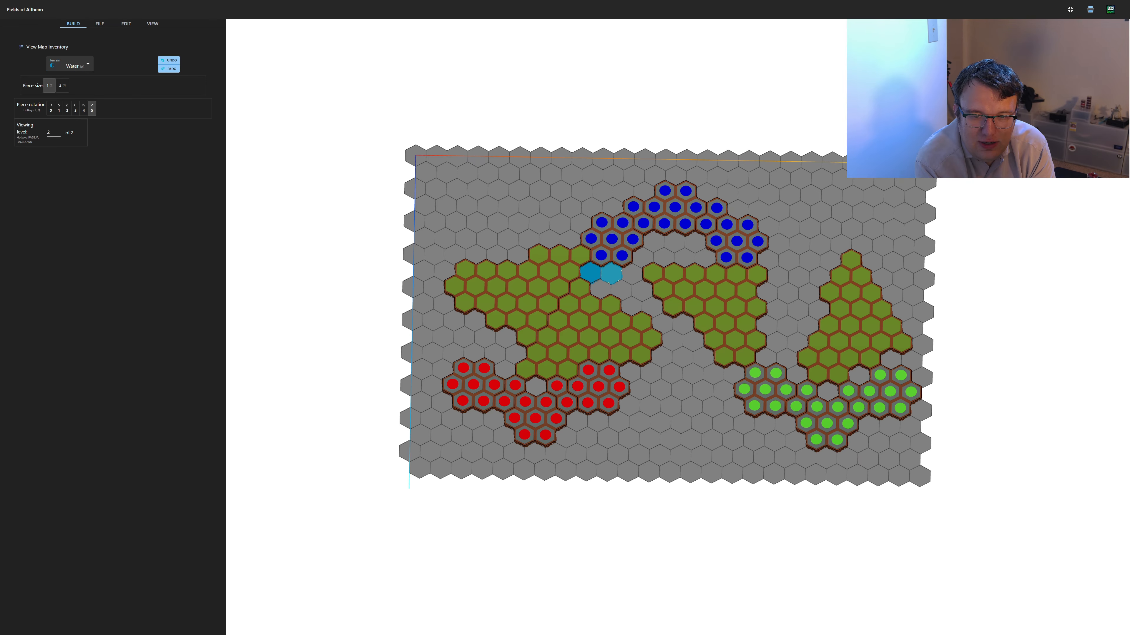
pyautogui.click(611, 273)
pyautogui.press('2')
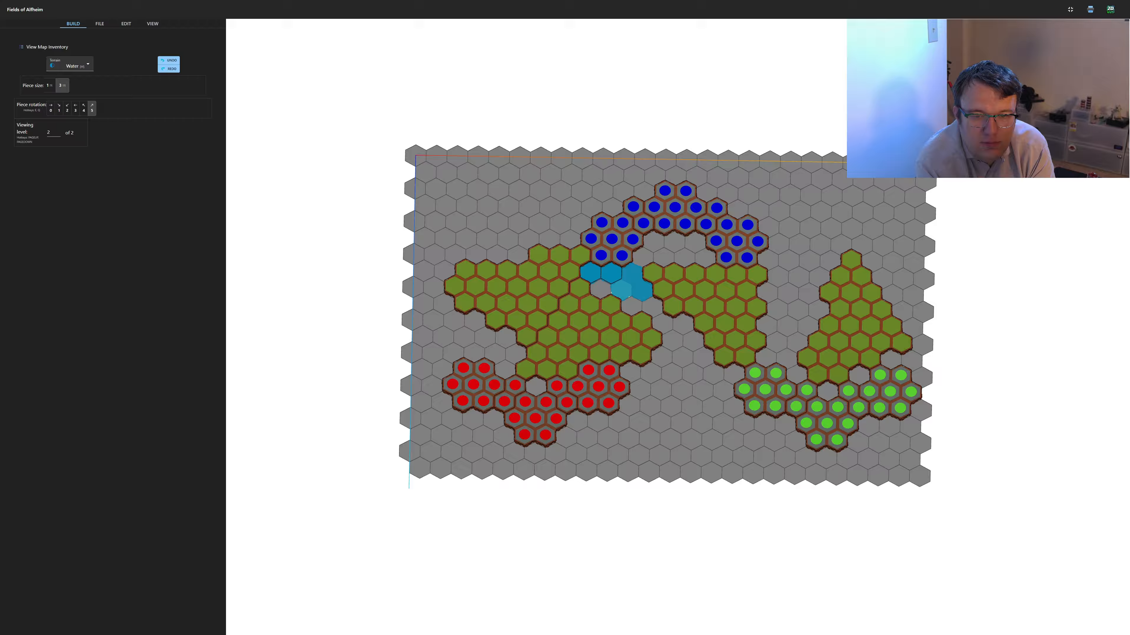
pyautogui.click(631, 285)
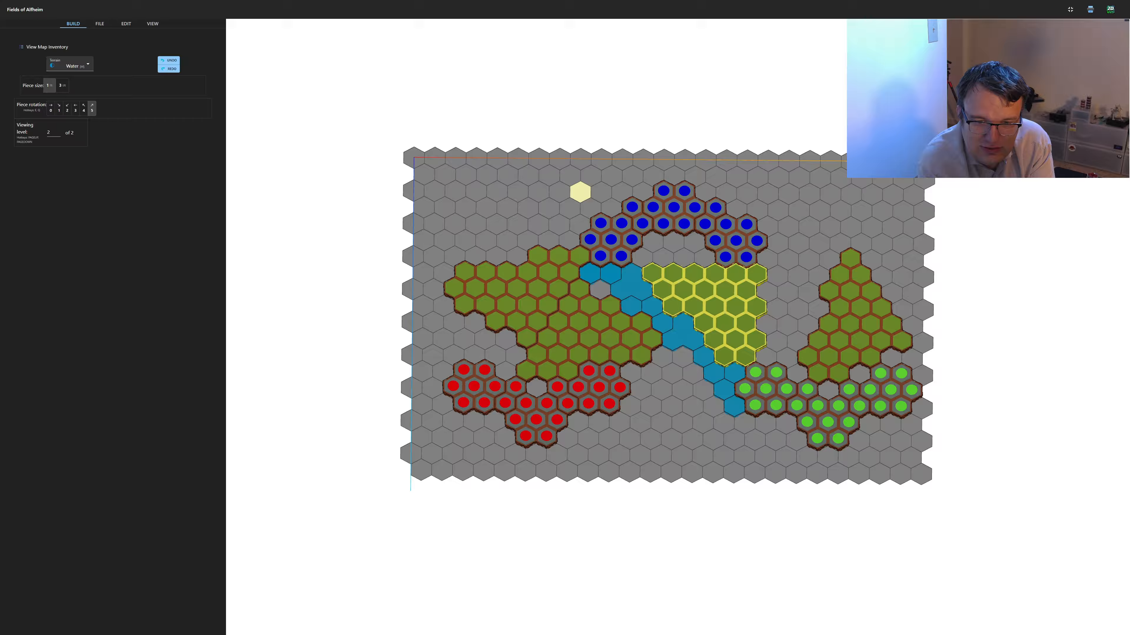
pyautogui.click(579, 254)
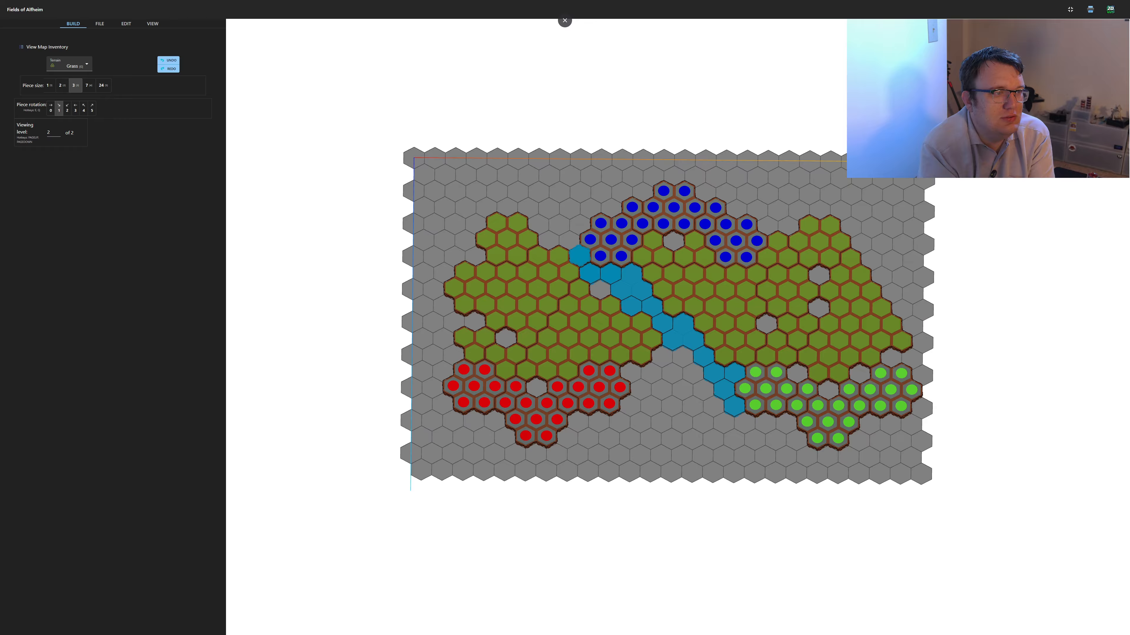
# Add a second water branch from the river's lower bend down along the red start zone's right edge
pyautogui.click(69, 65)
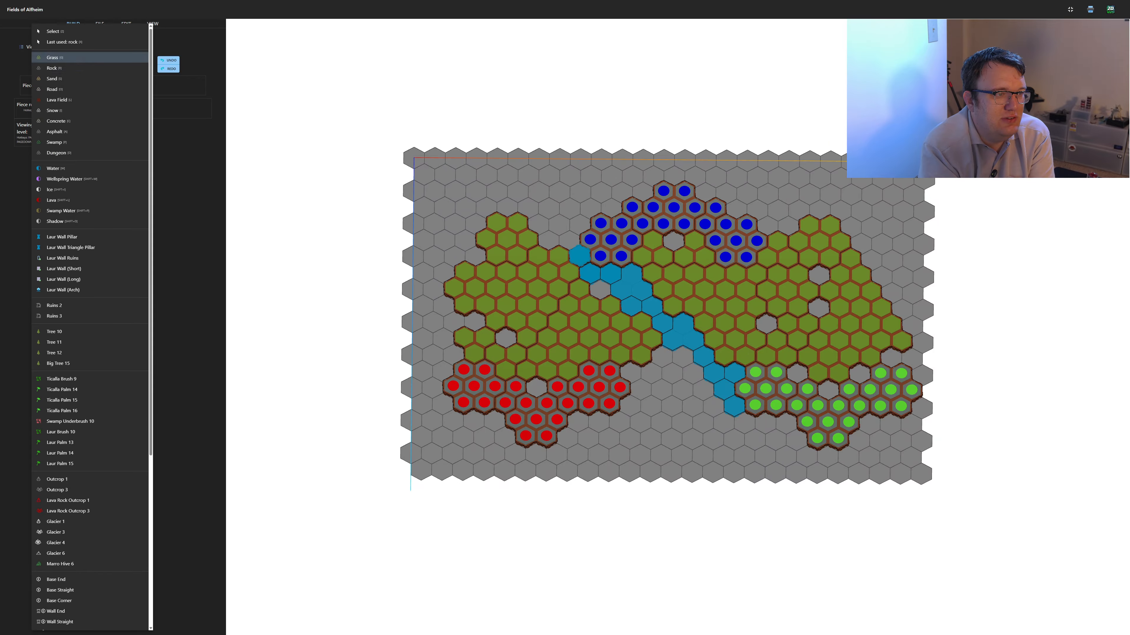
pyautogui.click(65, 169)
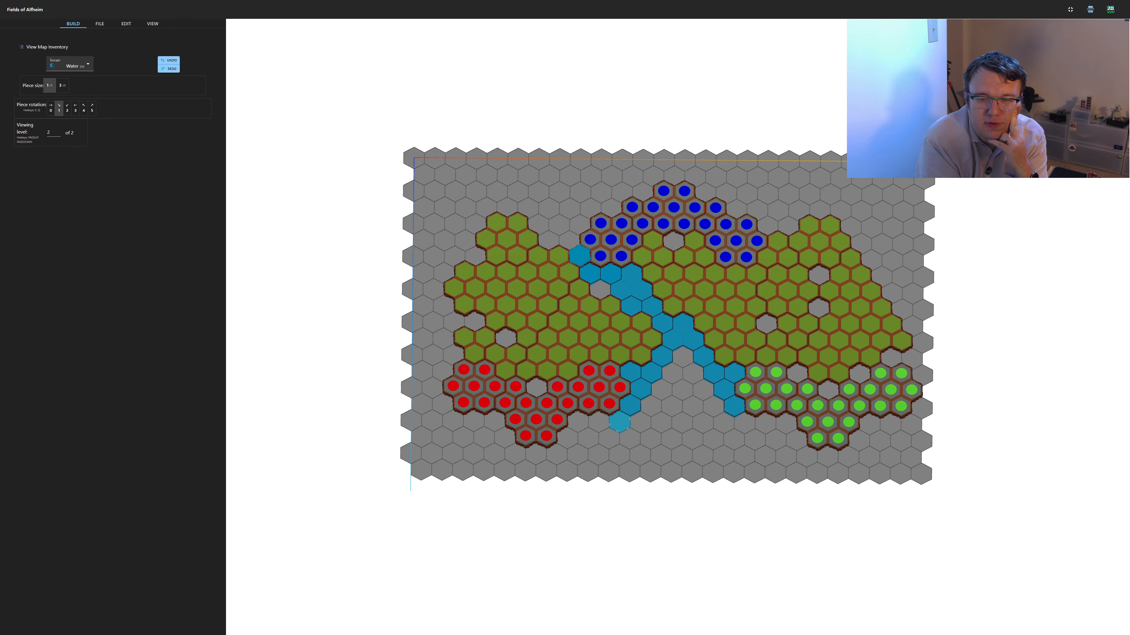
pyautogui.click(619, 422)
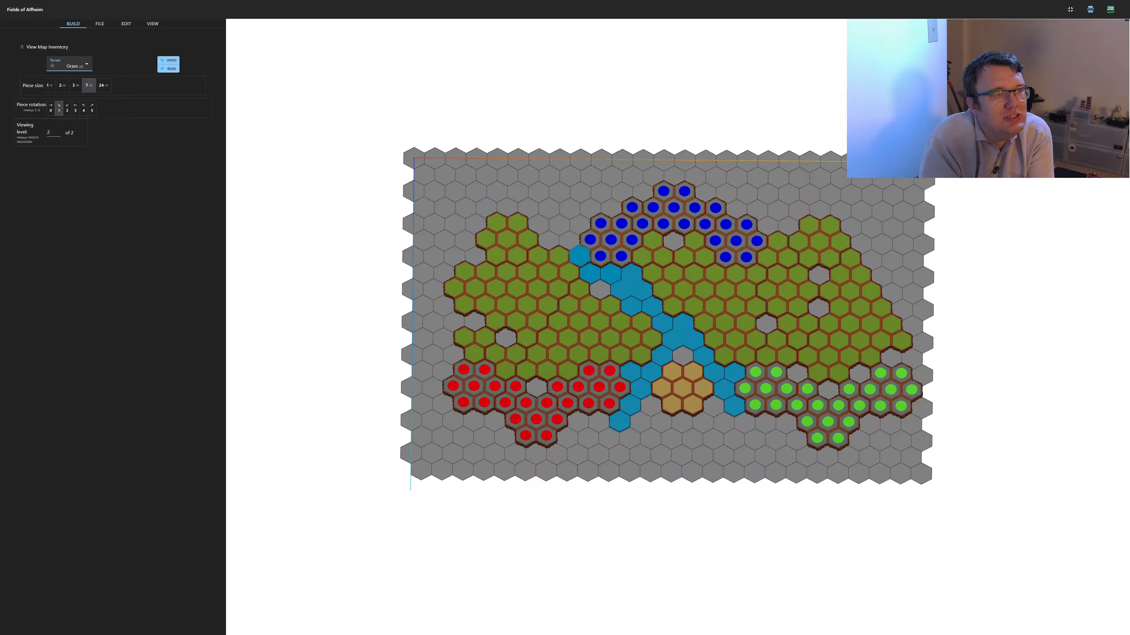
# Remove both lower water branches beside the sand piece and fill the empty hexes around it with grass
pyautogui.click(70, 63)
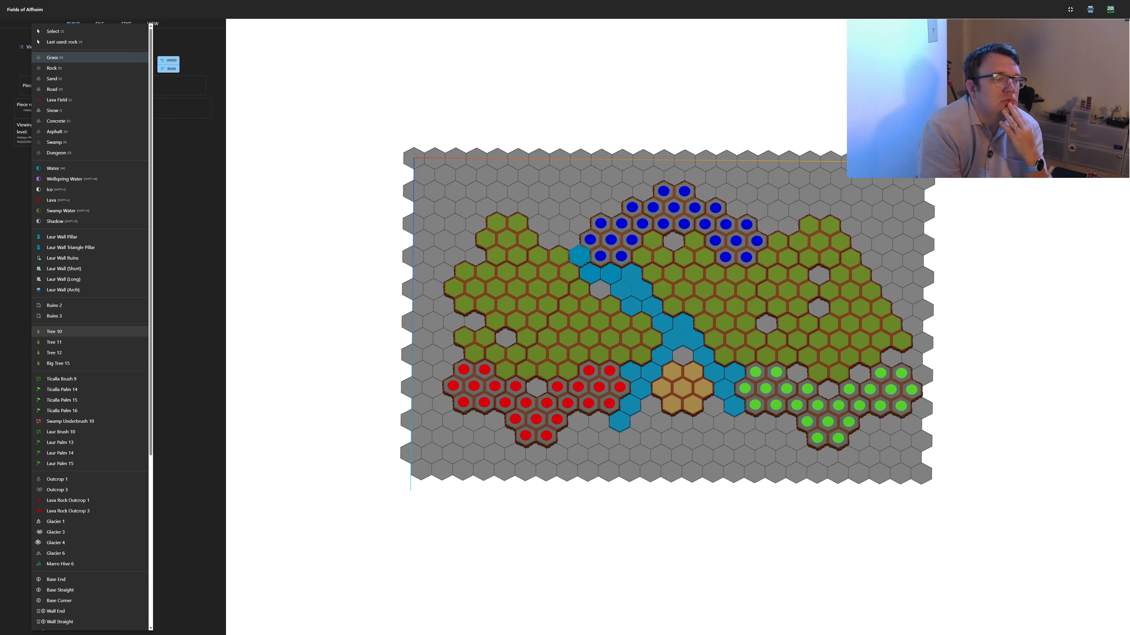
pyautogui.scroll(-3, 58, 447)
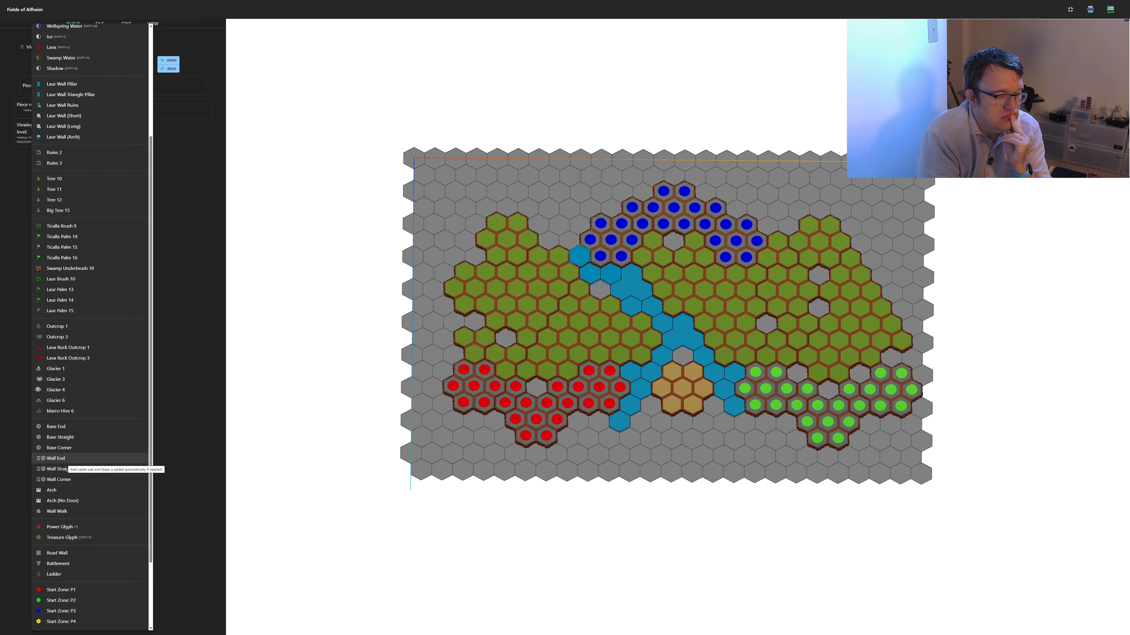
pyautogui.scroll(3, 89, 312)
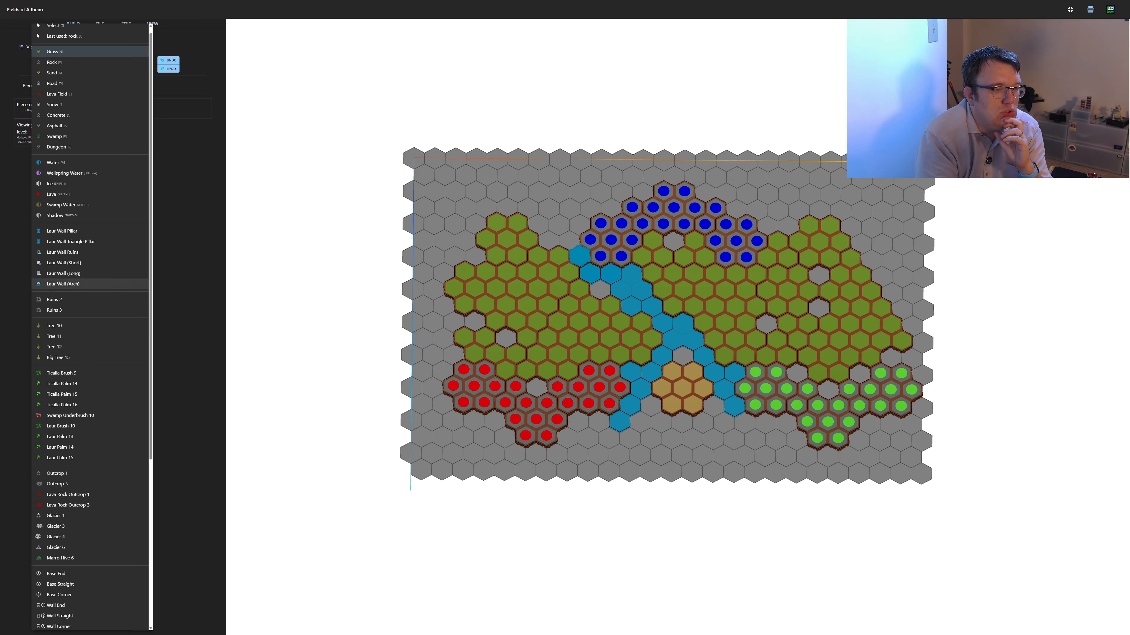
pyautogui.click(52, 25)
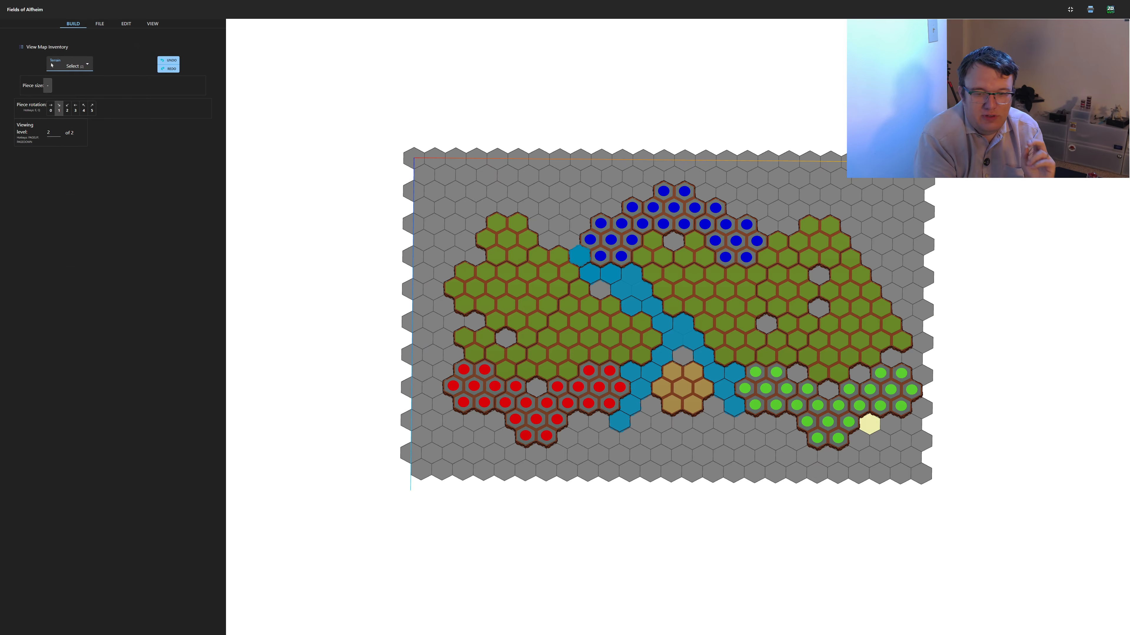
pyautogui.click(619, 421)
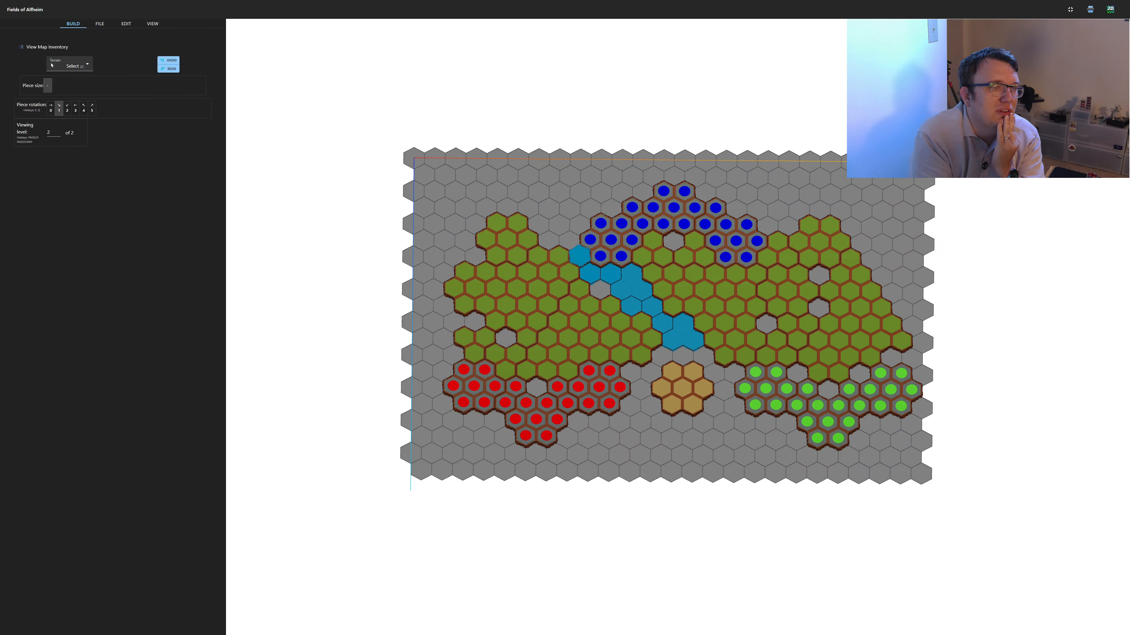
pyautogui.click(52, 65)
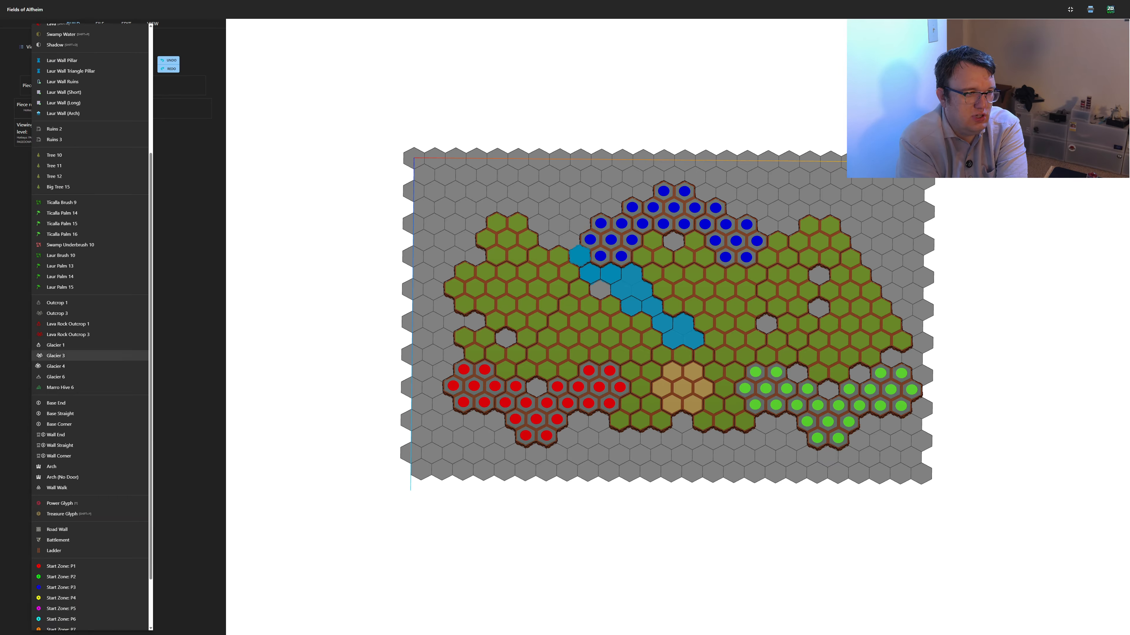
# Try to place a Laur Wall (Long) at rotation 0.5 on the grass hex at the red start zone's lower right
pyautogui.scroll(2, 90, 307)
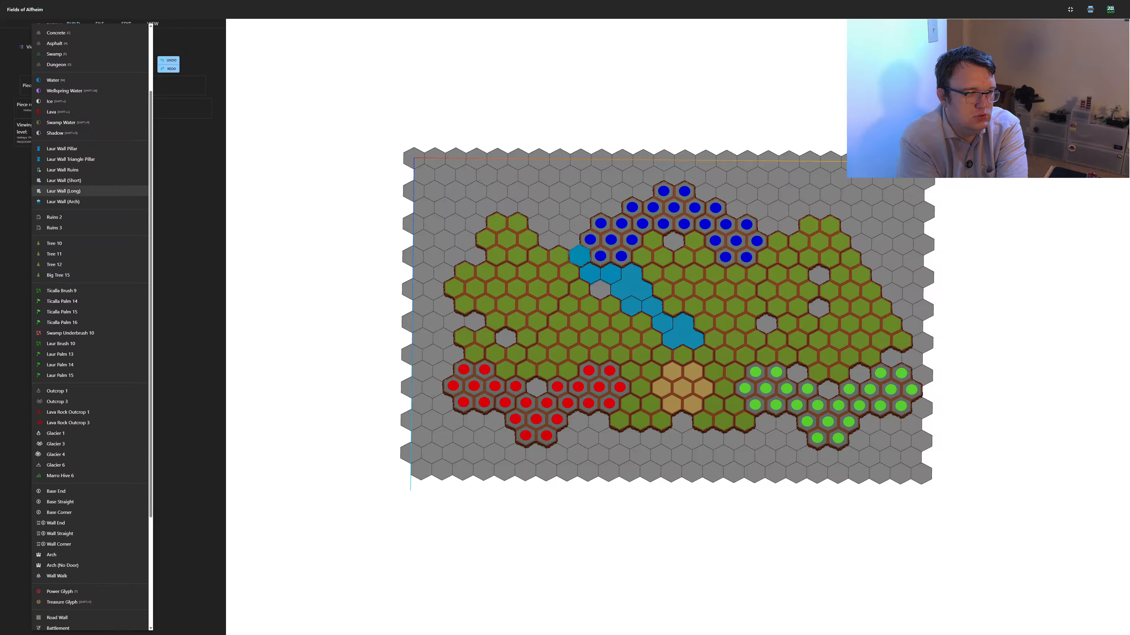
pyautogui.click(64, 191)
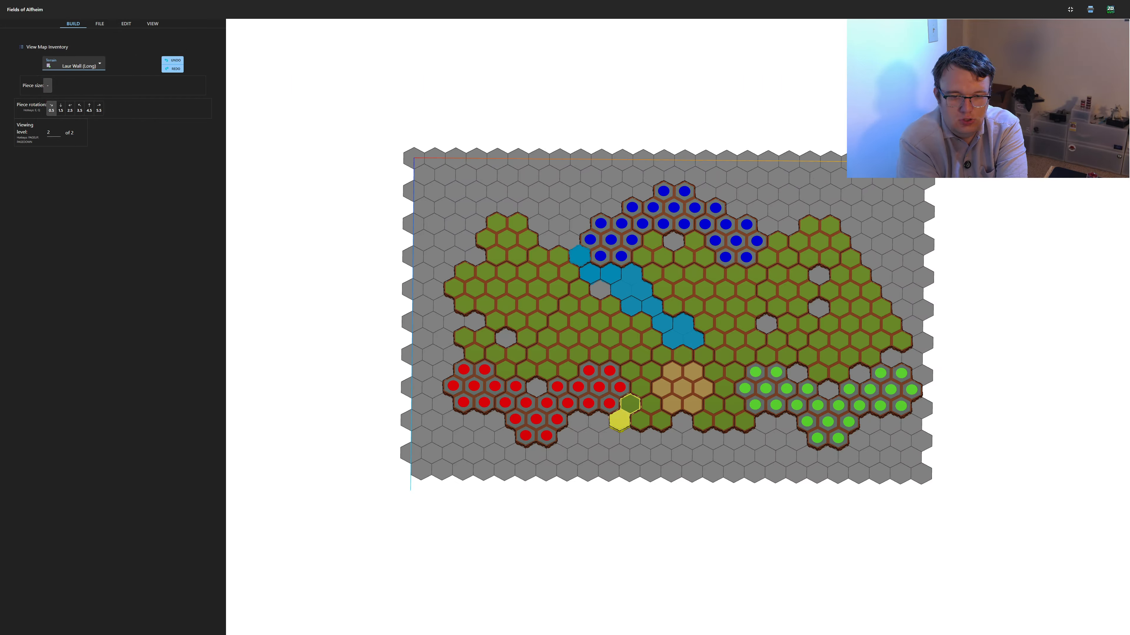
pyautogui.click(622, 418)
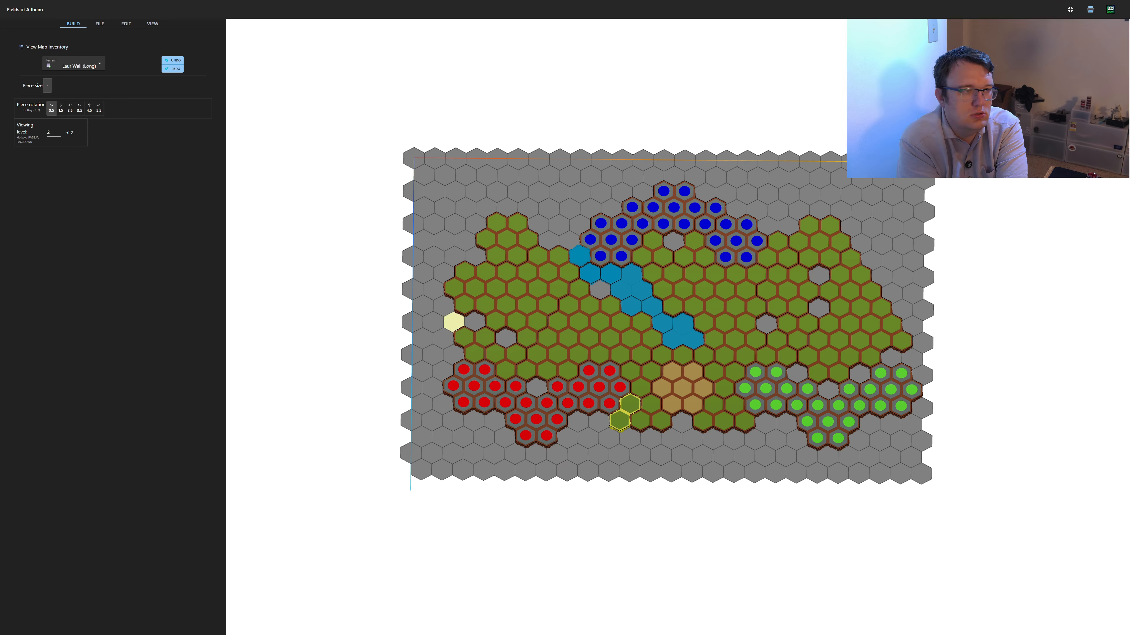
# Place a diagonal row of five Laur Wall Pillars at rotation 5 from the grass beside the red start zone up to the river
pyautogui.click(73, 64)
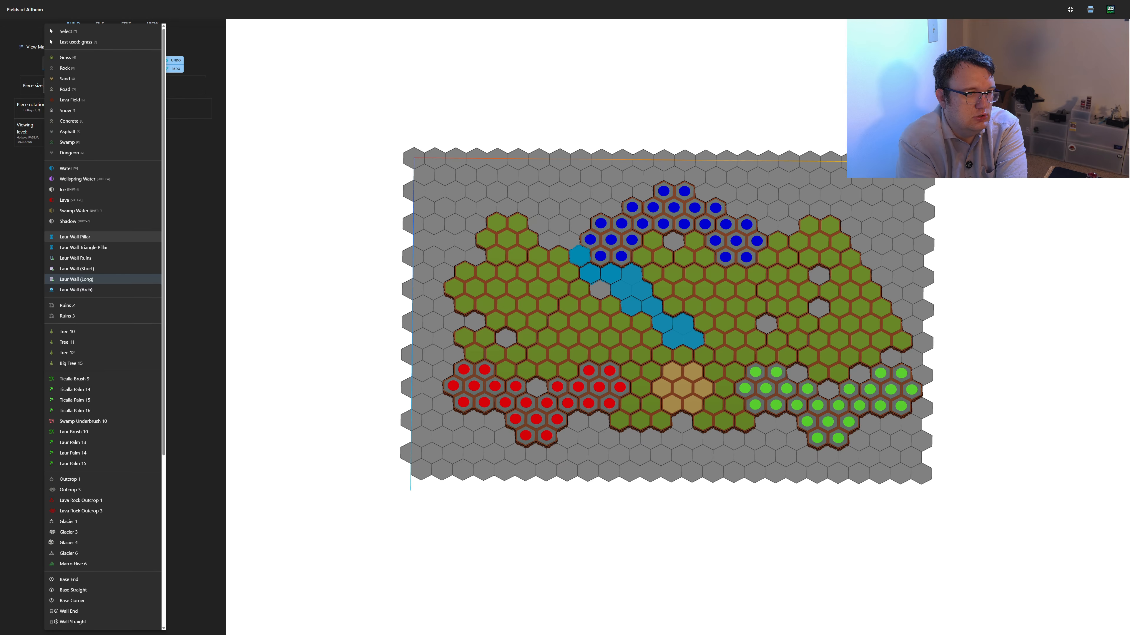
pyautogui.click(75, 237)
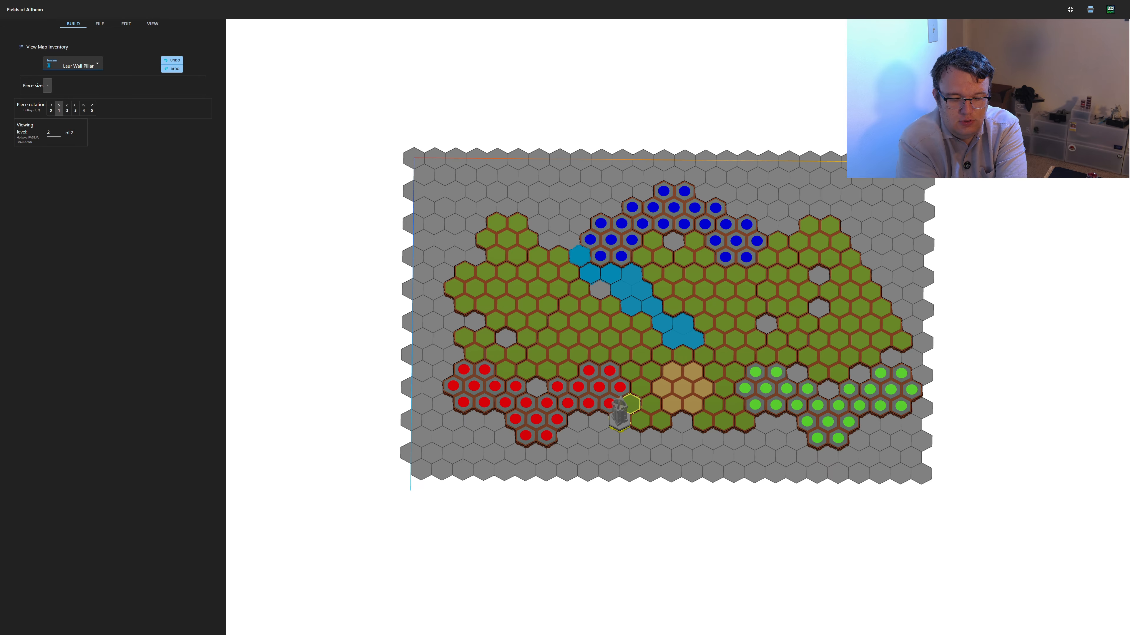
pyautogui.press('q')
pyautogui.press('q')
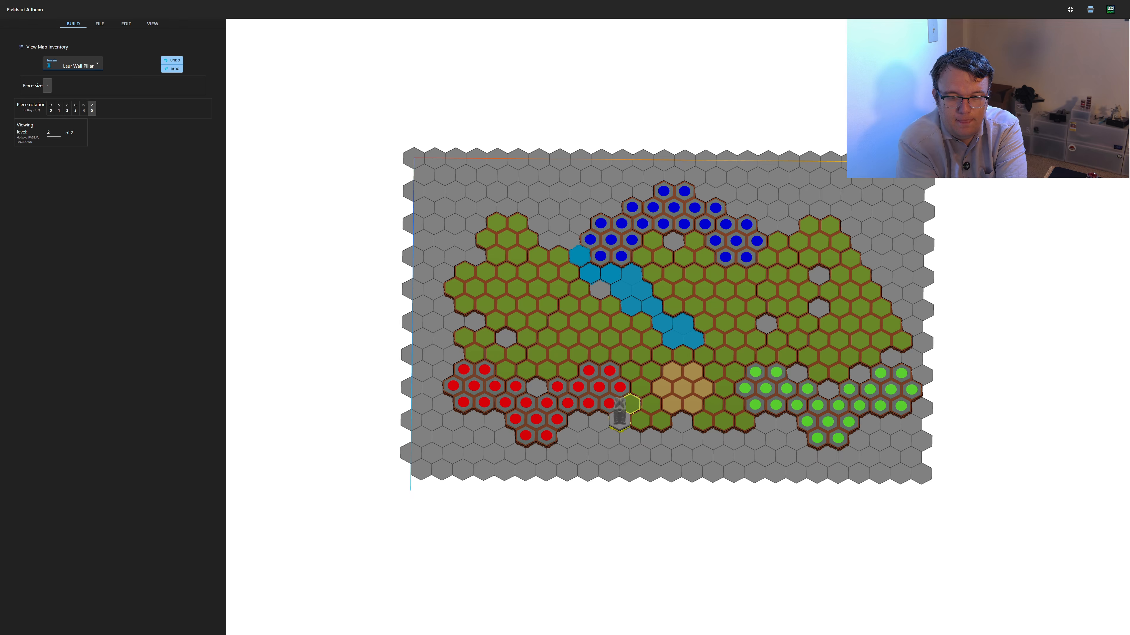
pyautogui.click(620, 419)
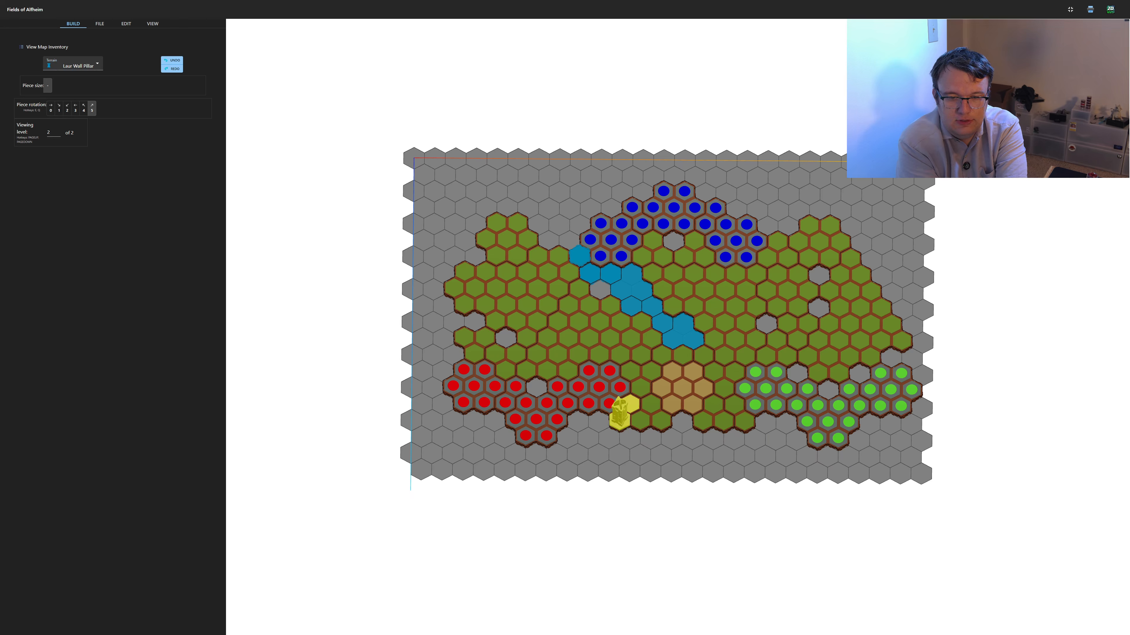
pyautogui.click(631, 403)
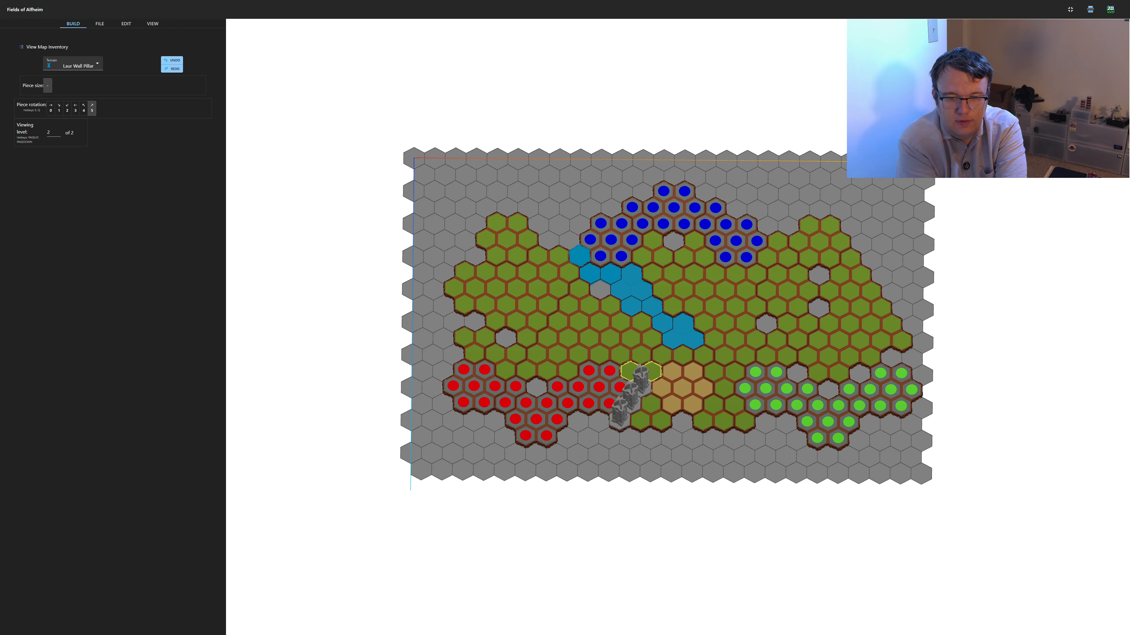
pyautogui.click(650, 371)
pyautogui.click(662, 356)
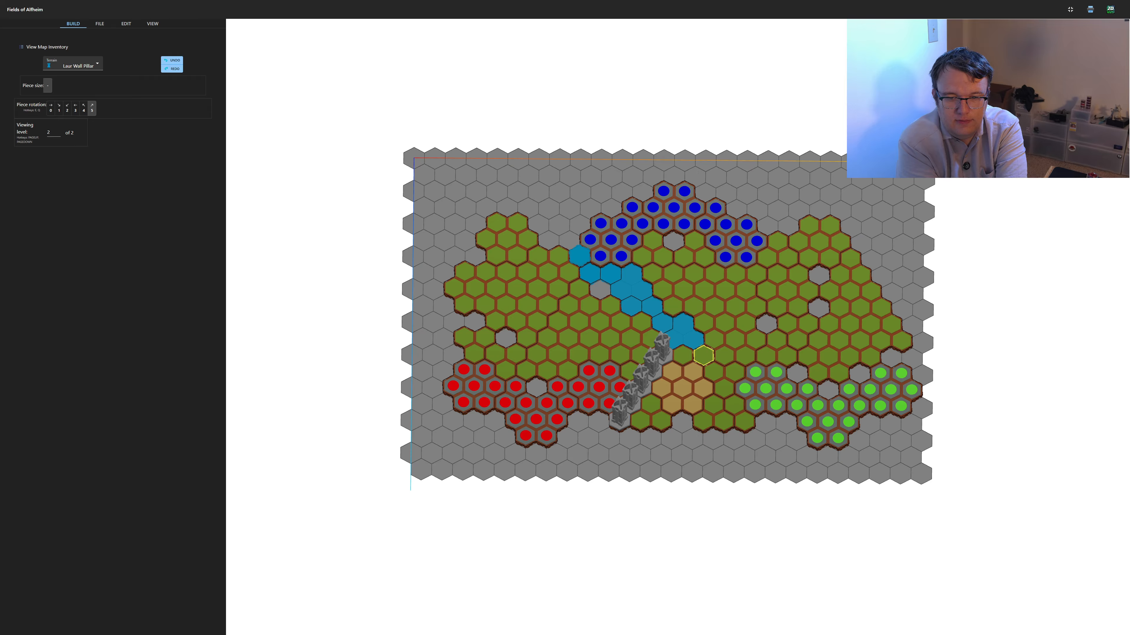
# Place a second diagonal row of five Laur Wall Pillars at rotation 1 from the river down along the green start zone
pyautogui.press('q')
pyautogui.press('q')
pyautogui.press('q')
pyautogui.press('q')
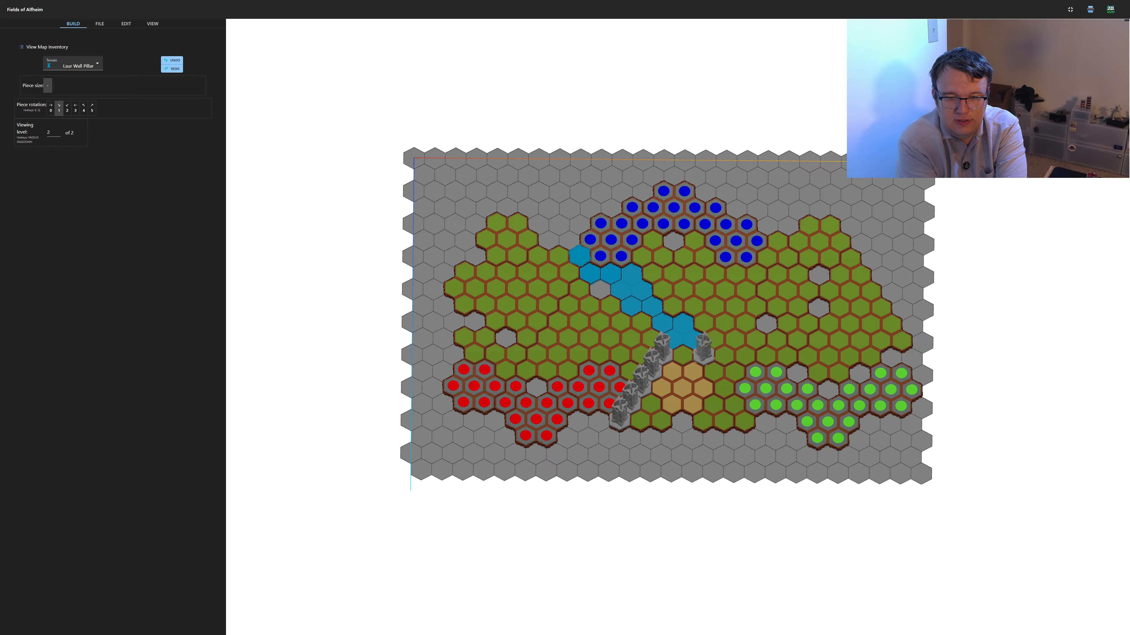
pyautogui.click(713, 372)
pyautogui.click(724, 388)
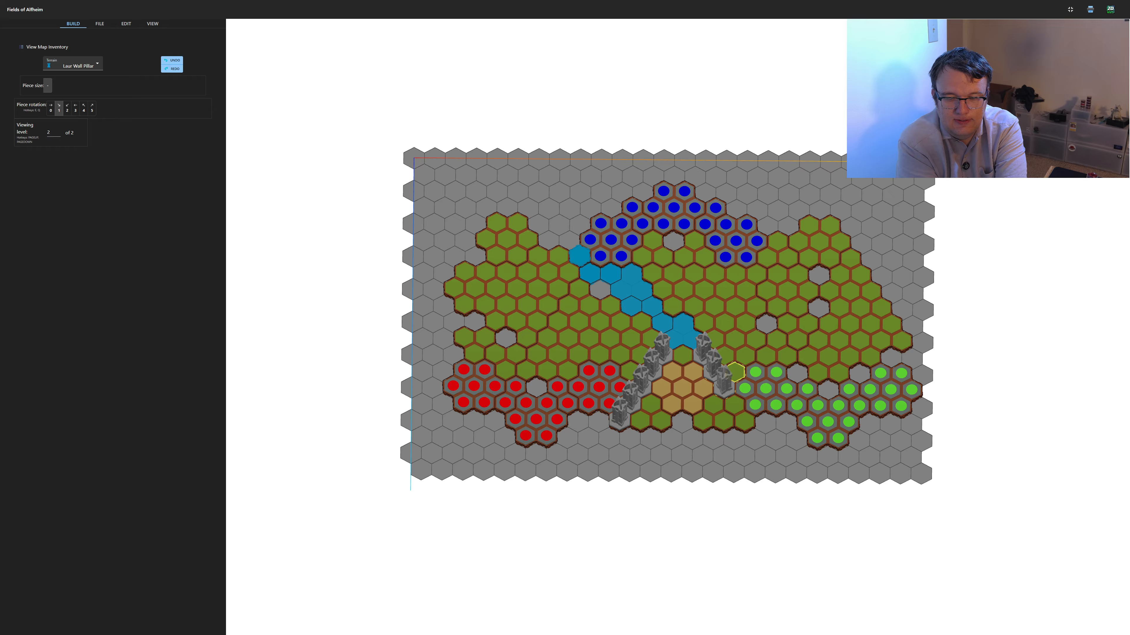
pyautogui.click(734, 404)
pyautogui.click(744, 421)
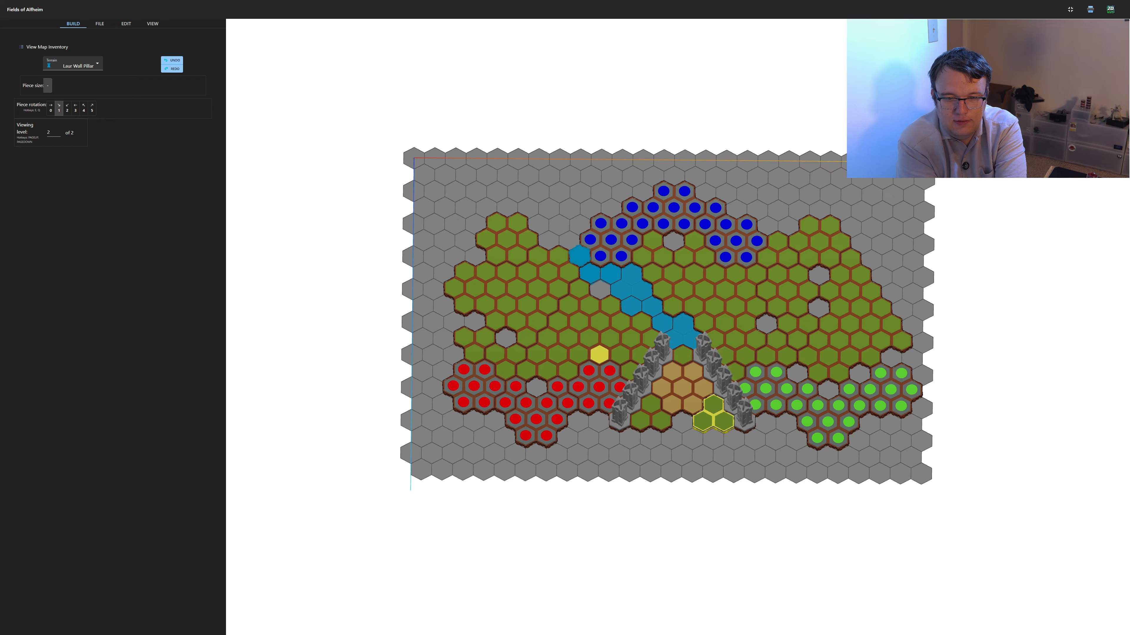
# Connect the pillars beside the red start zone with Laur Wall (Short) pieces at rotation 5
pyautogui.click(73, 66)
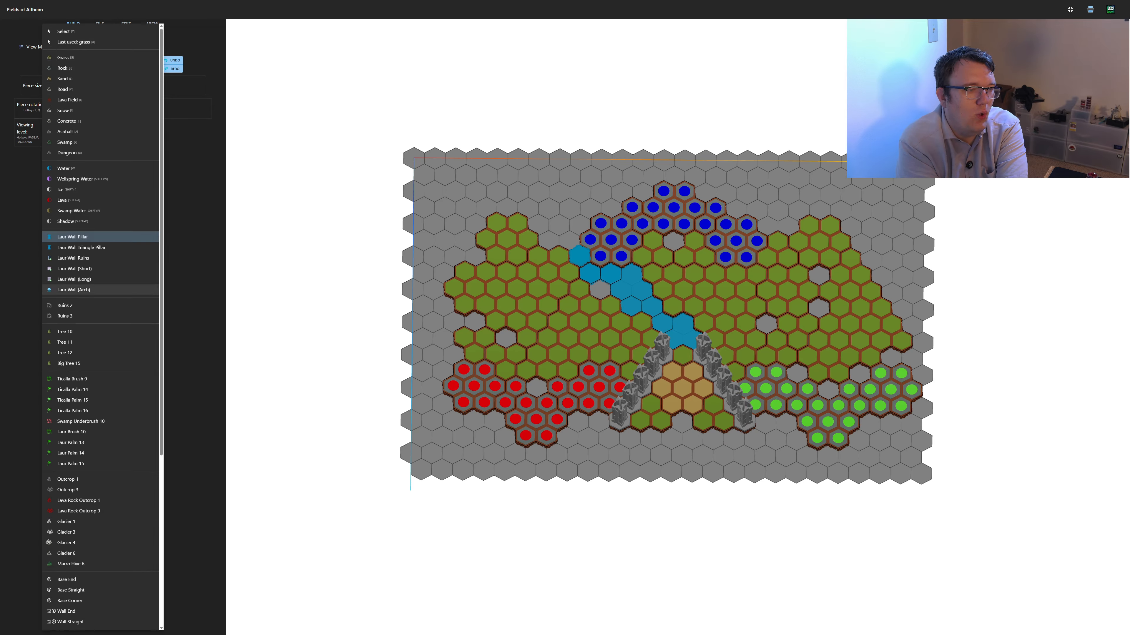
pyautogui.click(74, 269)
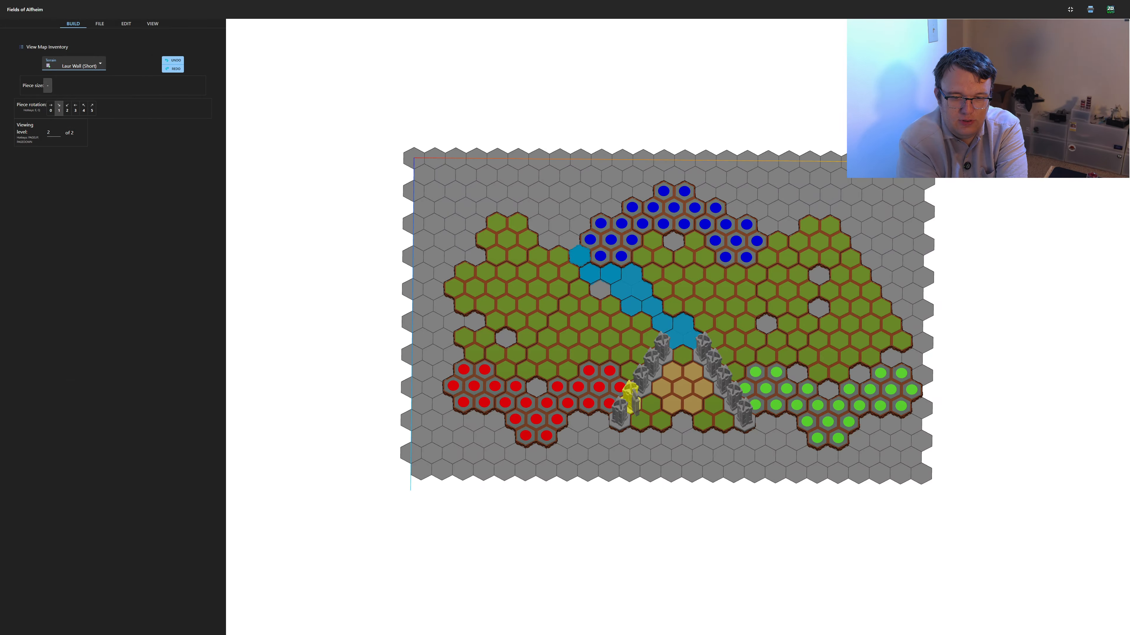
pyautogui.press('q')
pyautogui.press('q')
pyautogui.scroll(3, 629, 402)
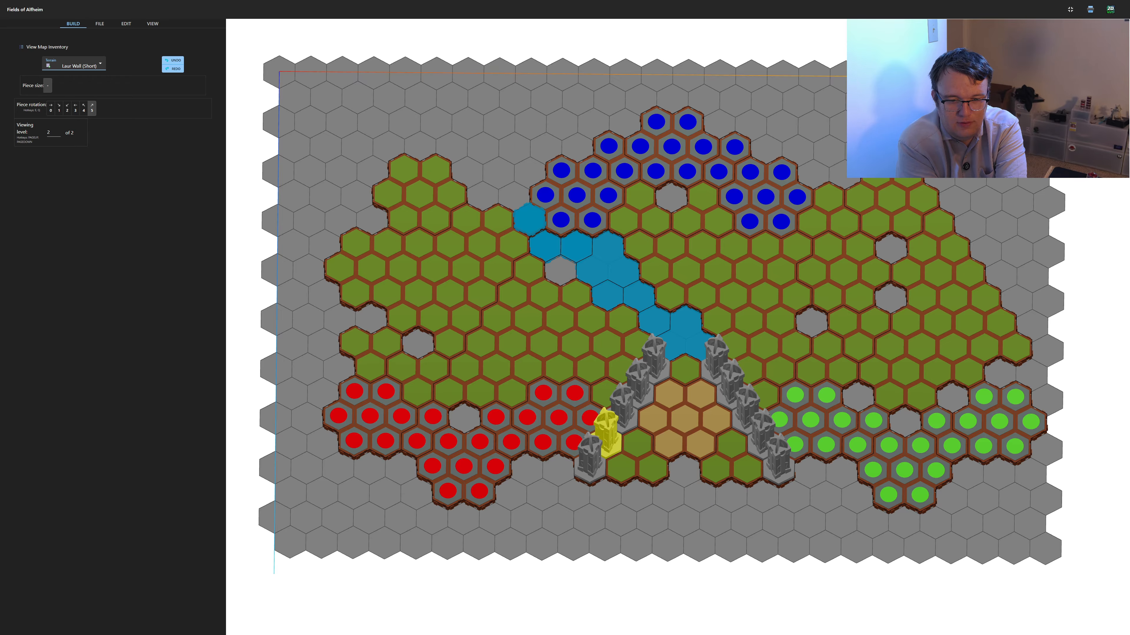
pyautogui.click(590, 454)
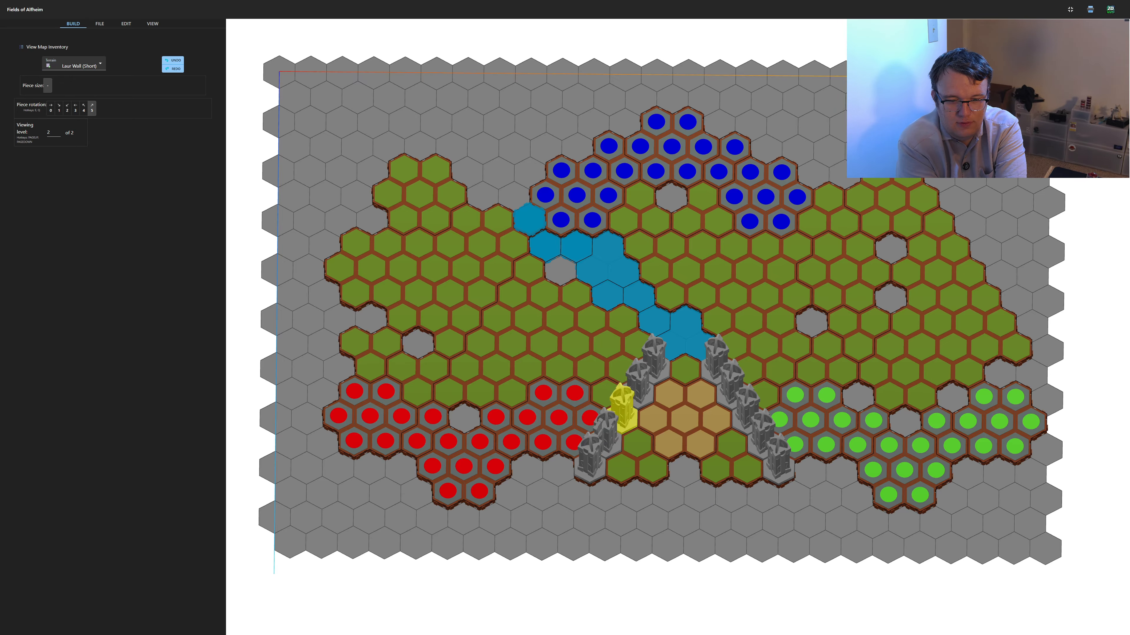
pyautogui.click(606, 430)
pyautogui.click(623, 405)
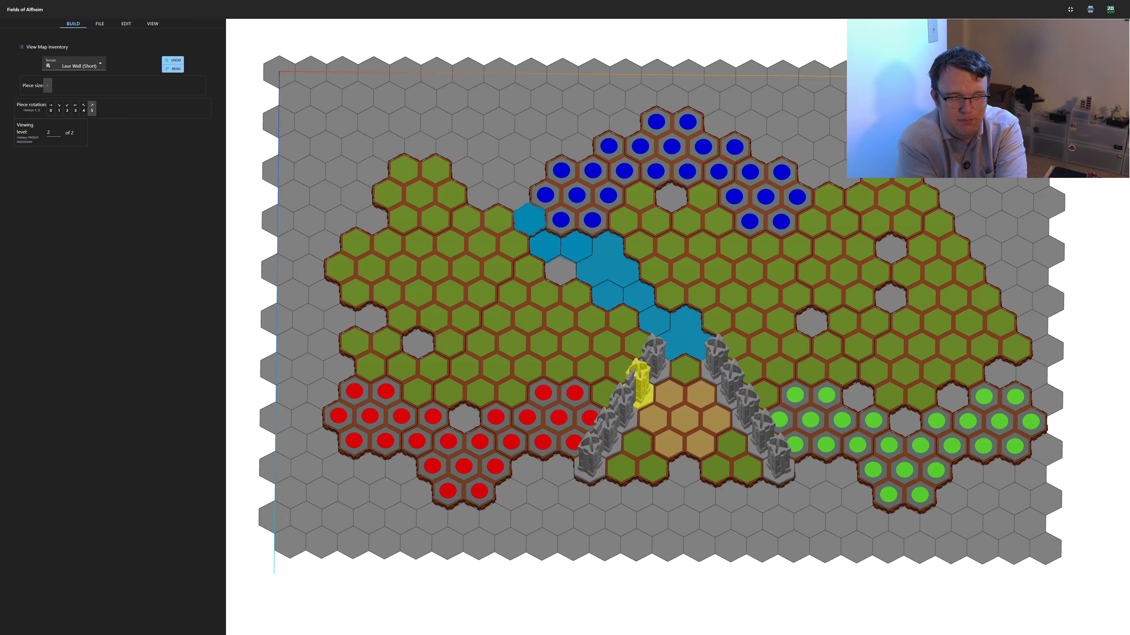
# Connect the pillars beside the green start zone with Laur Wall (Short) pieces at rotation 4
pyautogui.press('q')
pyautogui.click(716, 356)
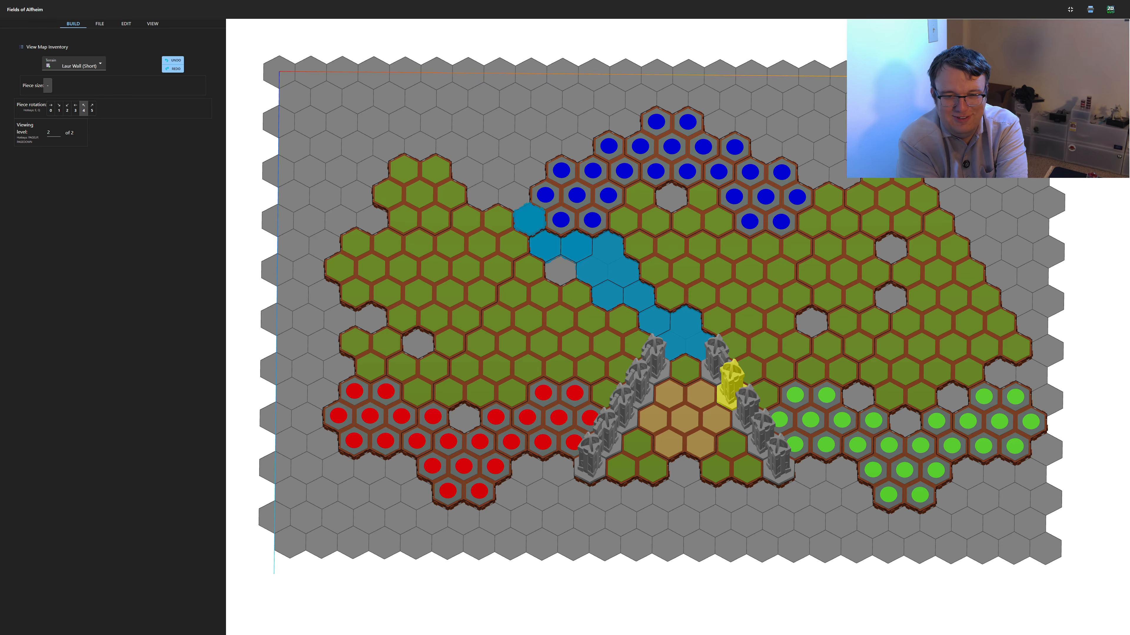
pyautogui.click(714, 356)
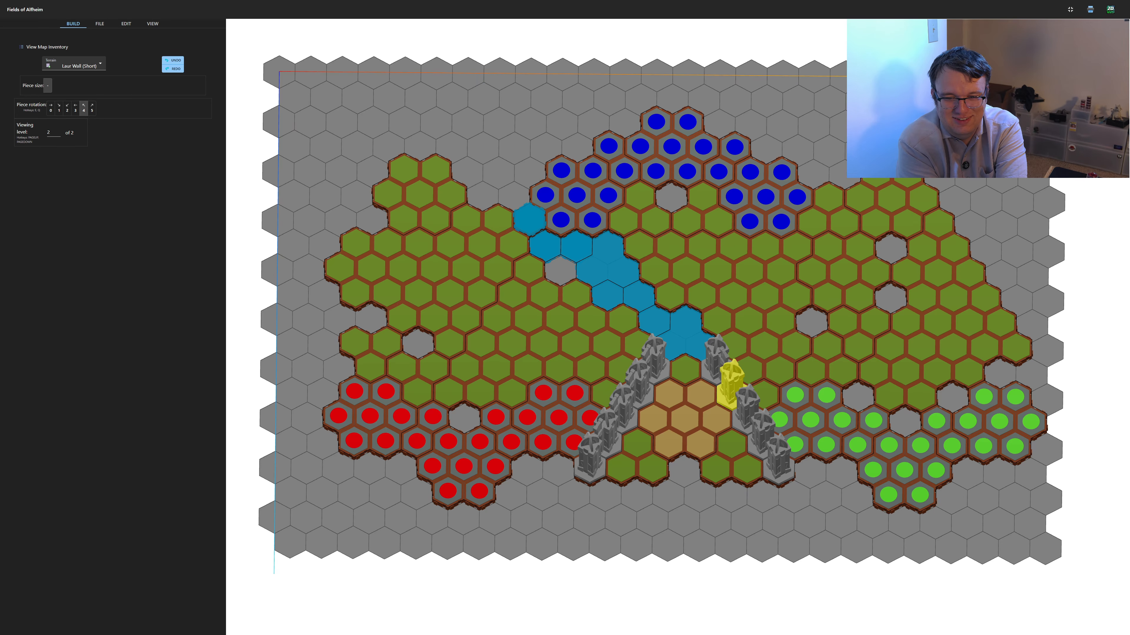
pyautogui.click(729, 378)
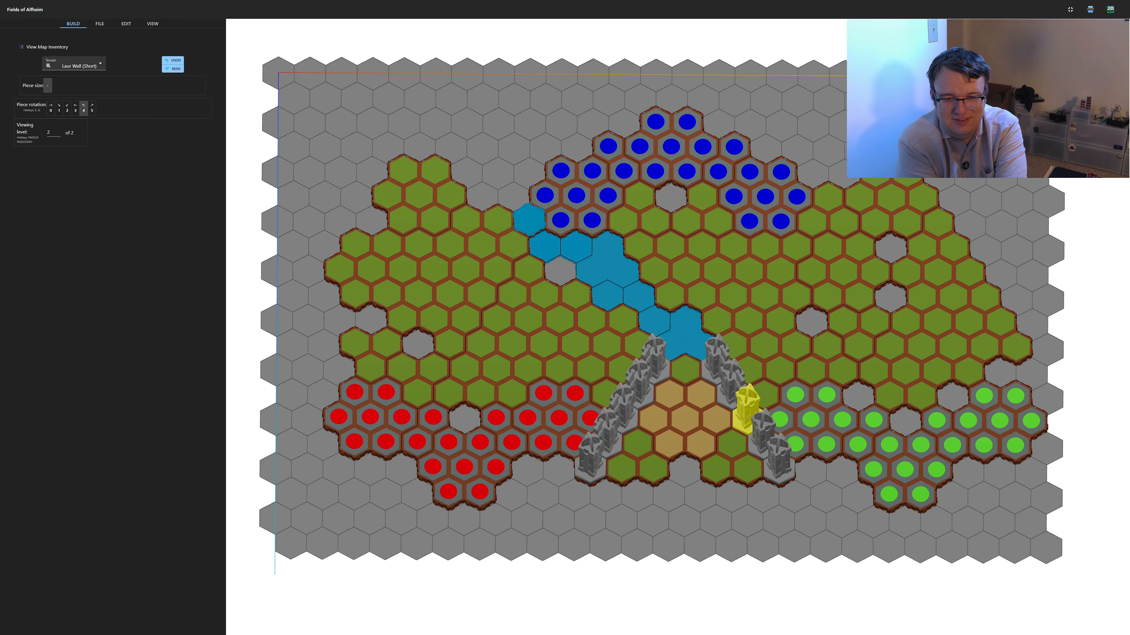
pyautogui.click(746, 403)
pyautogui.click(761, 430)
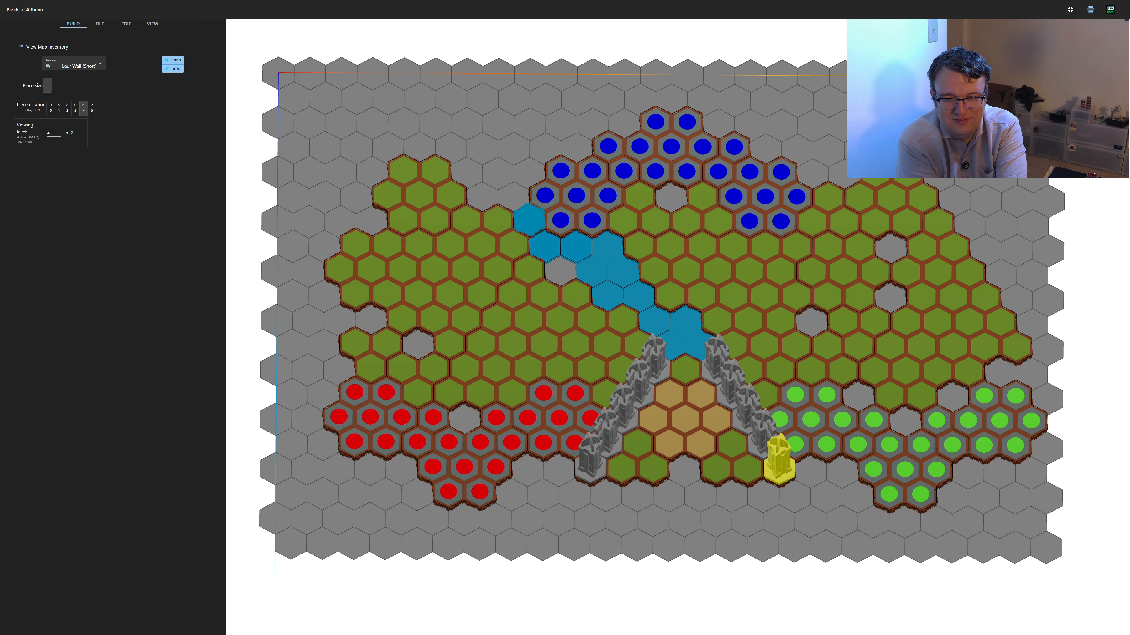
pyautogui.click(779, 459)
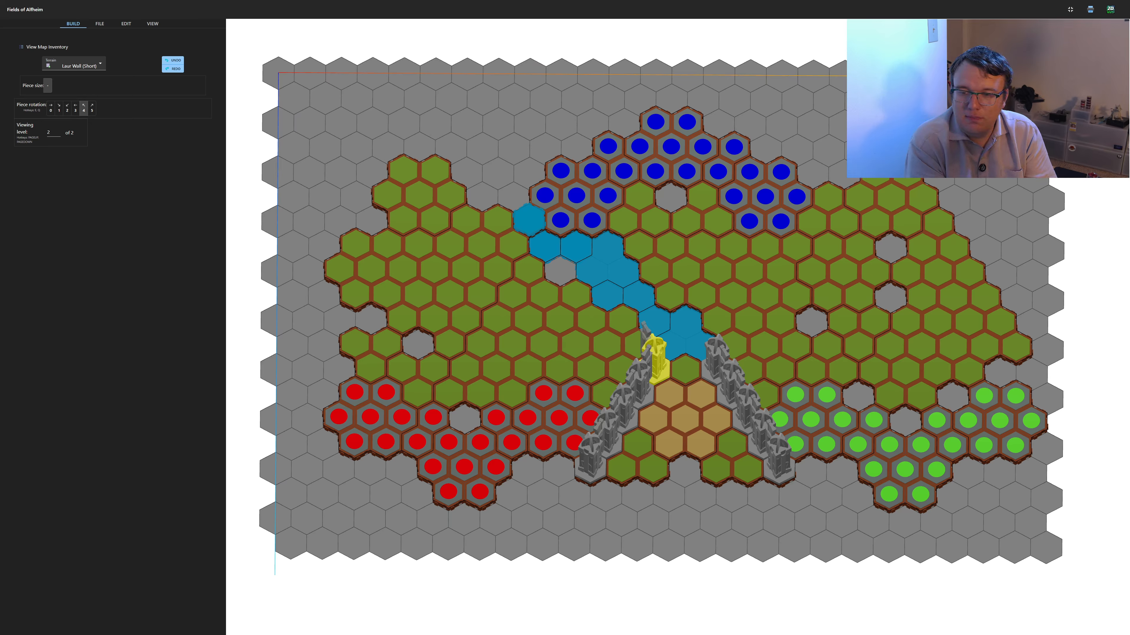
# Try to place a Grass piece on the empty hex beyond the grass area's left edge, and reload the editor from hexoscape.com
pyautogui.click(75, 65)
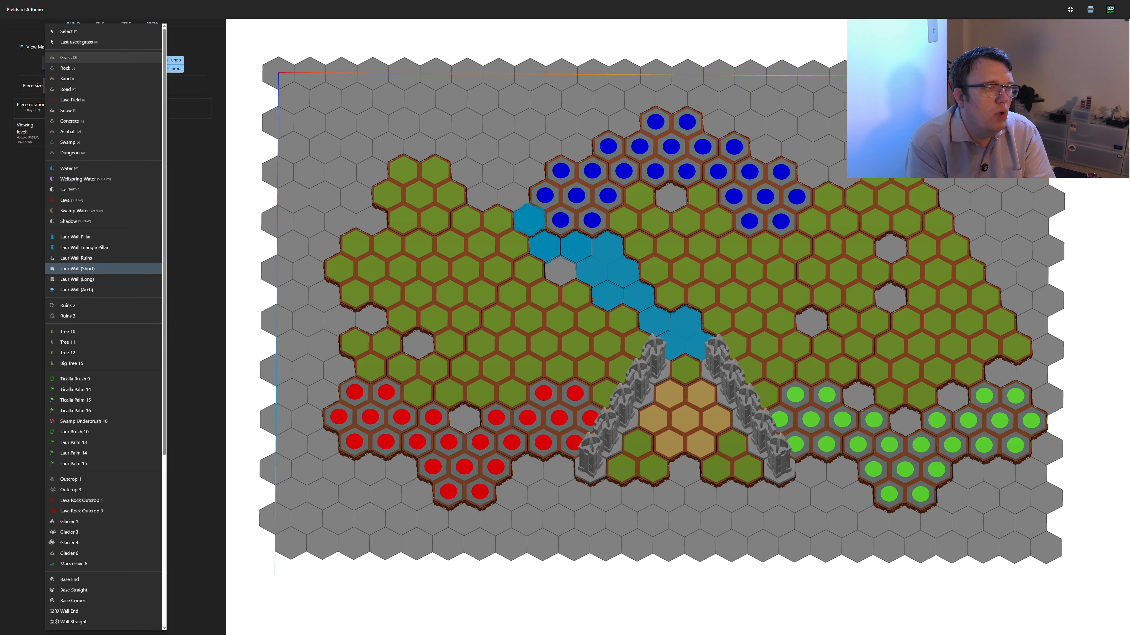
pyautogui.click(66, 57)
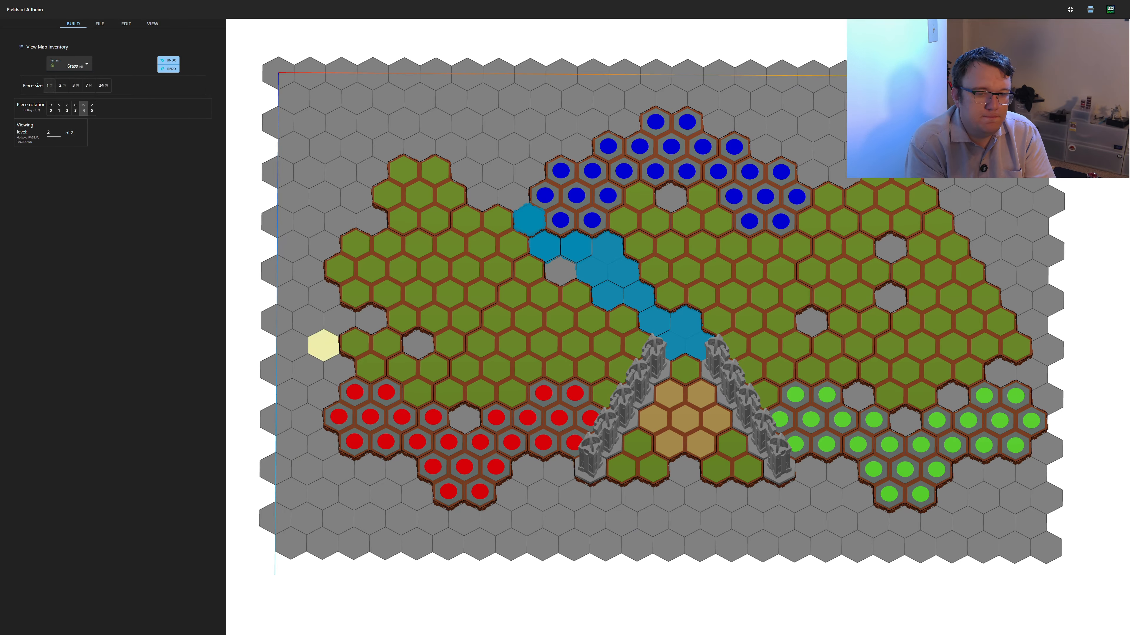
pyautogui.click(323, 345)
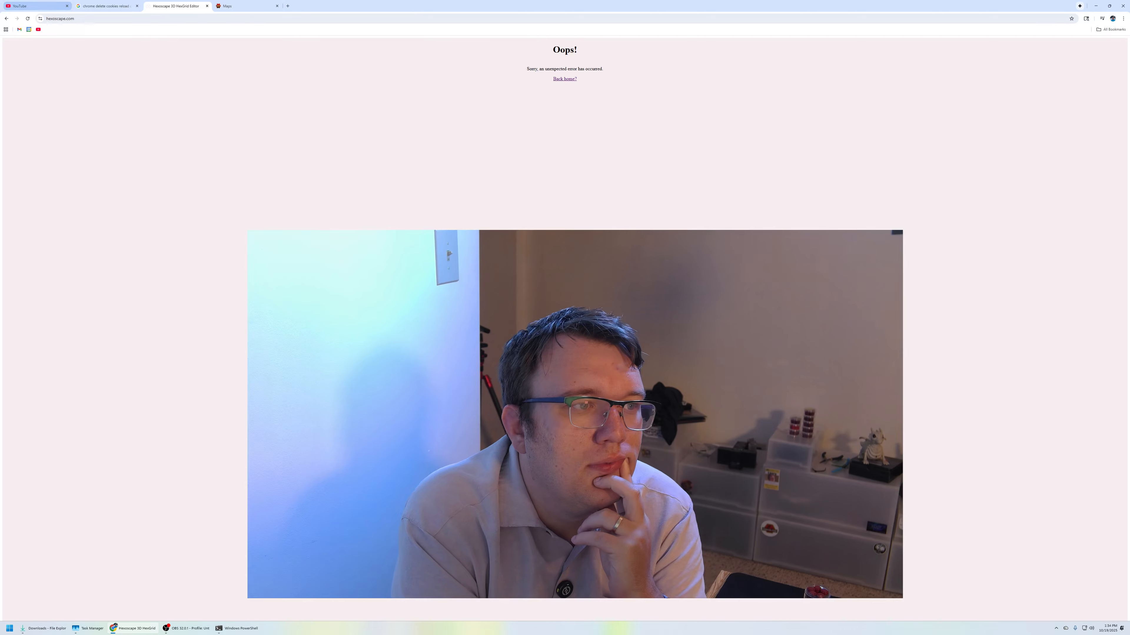
pyautogui.click(64, 19)
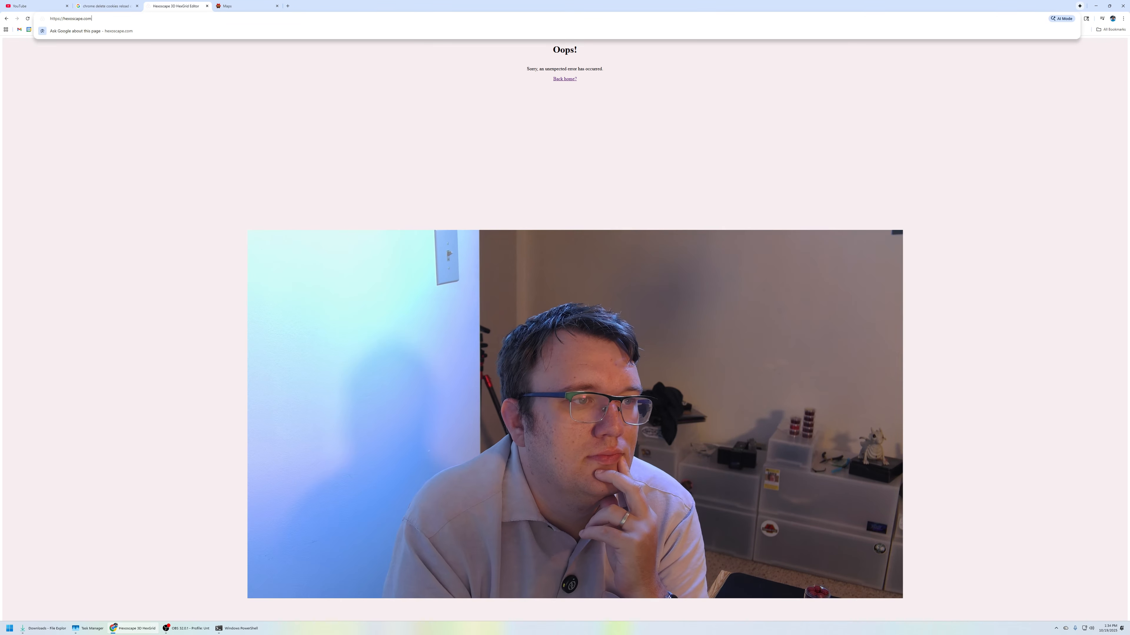
pyautogui.press('Return')
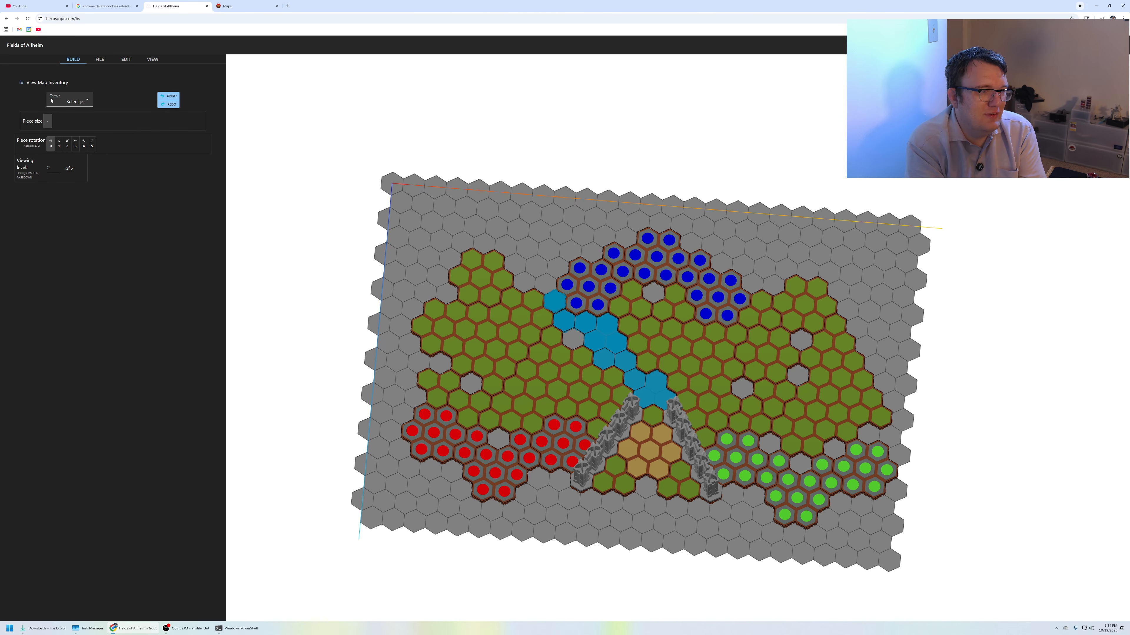
# Try to choose Grass with piece size 1, and reload the editor from hexoscape.com
pyautogui.click(52, 101)
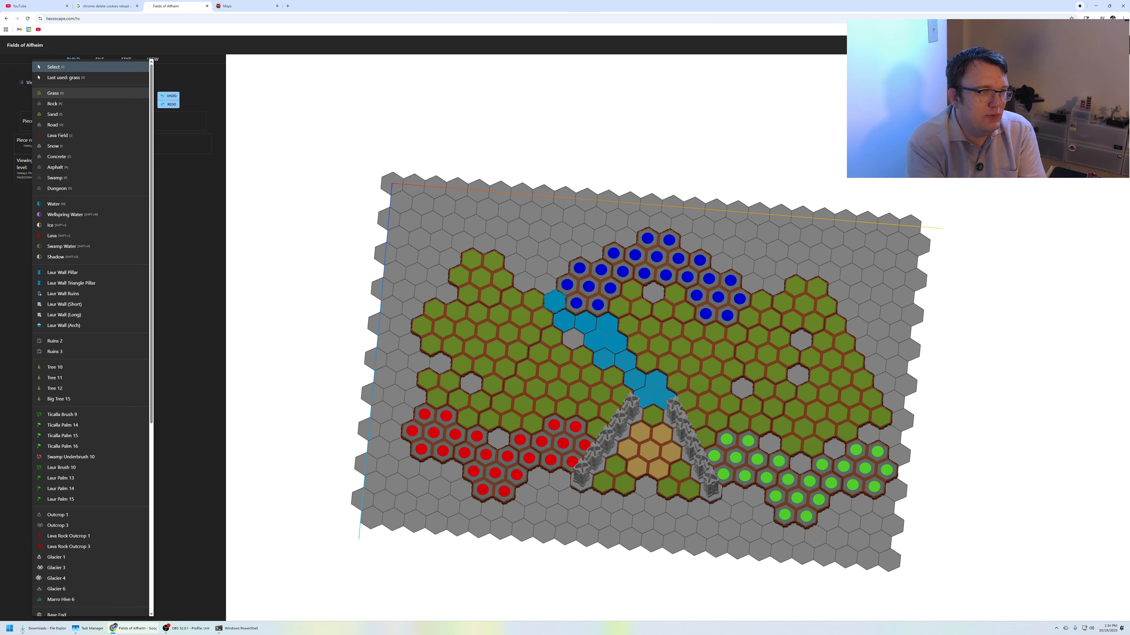
pyautogui.click(52, 93)
pyautogui.click(50, 121)
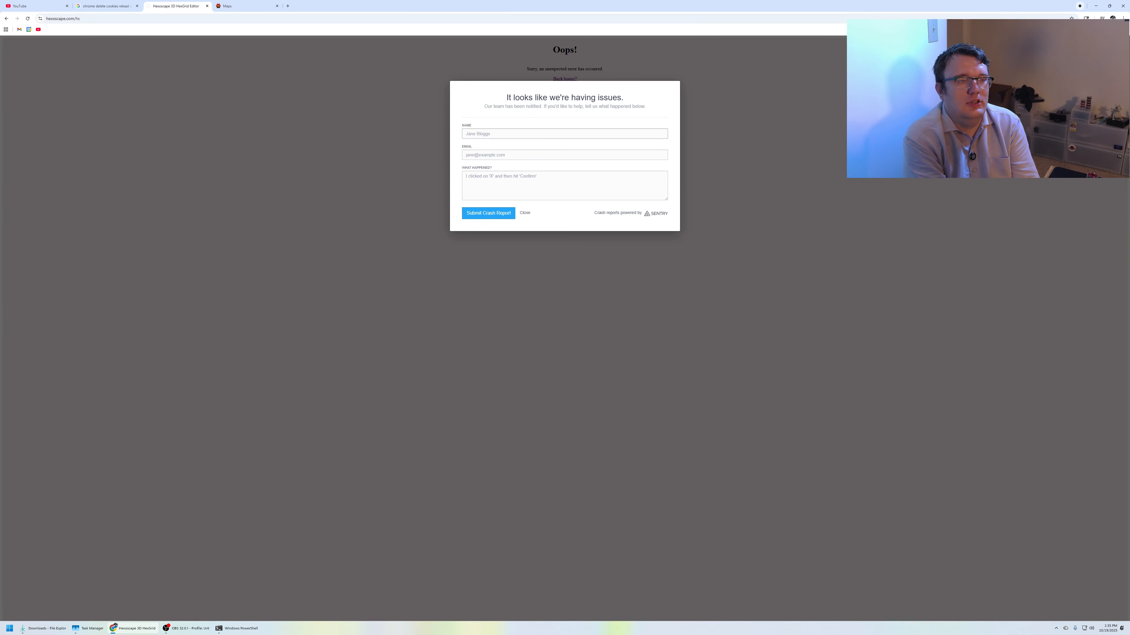
pyautogui.press('Escape')
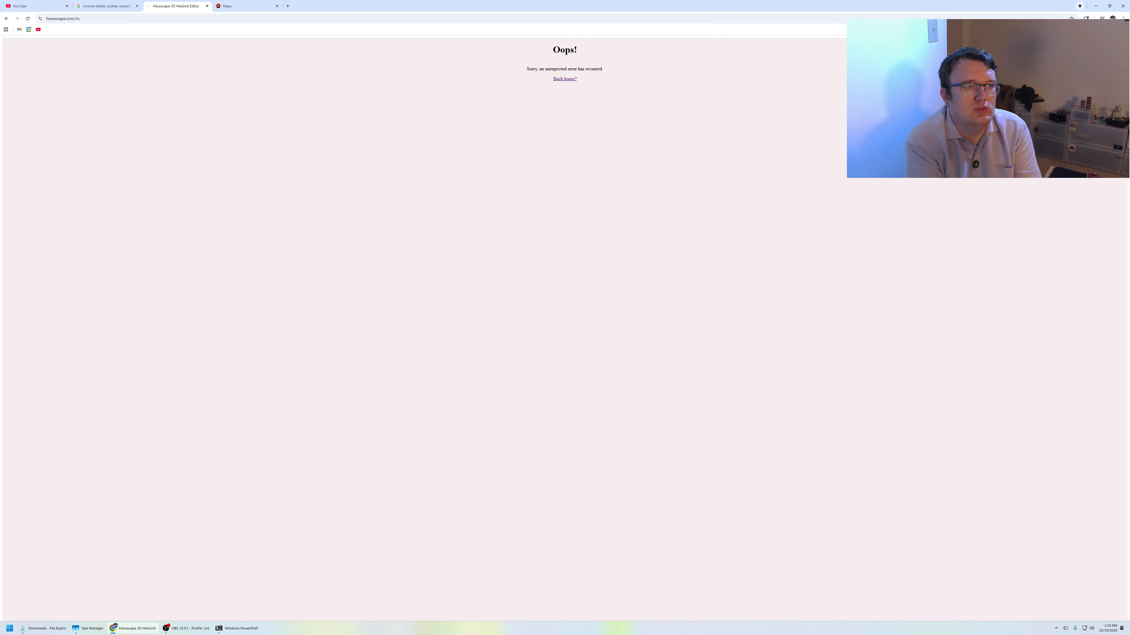
pyautogui.hotkey('alt', 'Left')
pyautogui.hotkey('ctrl', 'l')
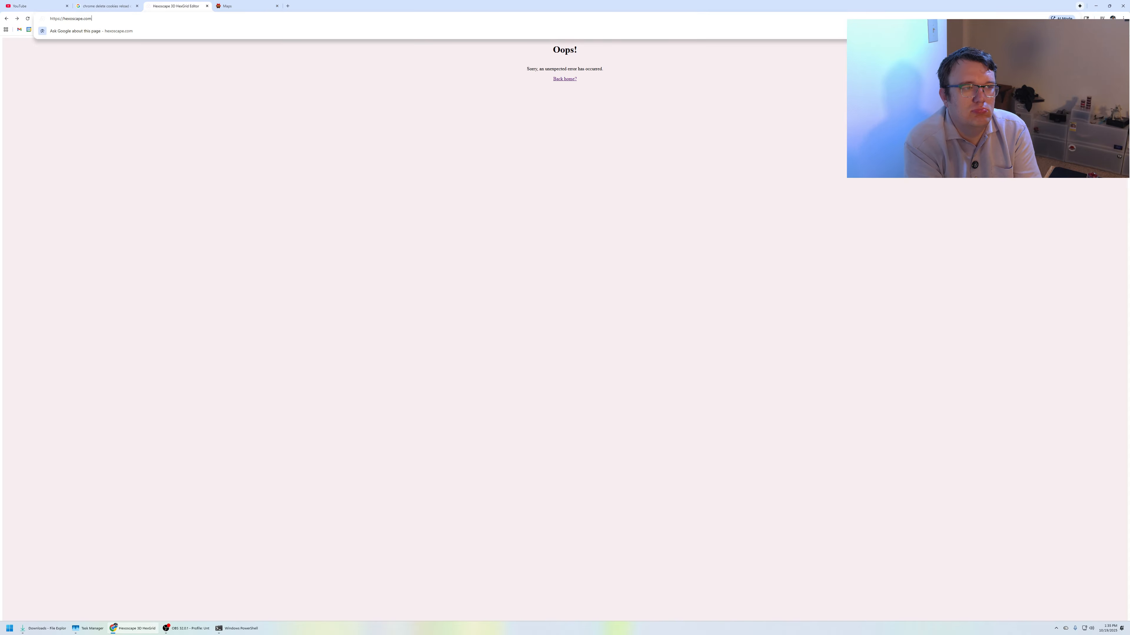
pyautogui.press('Return')
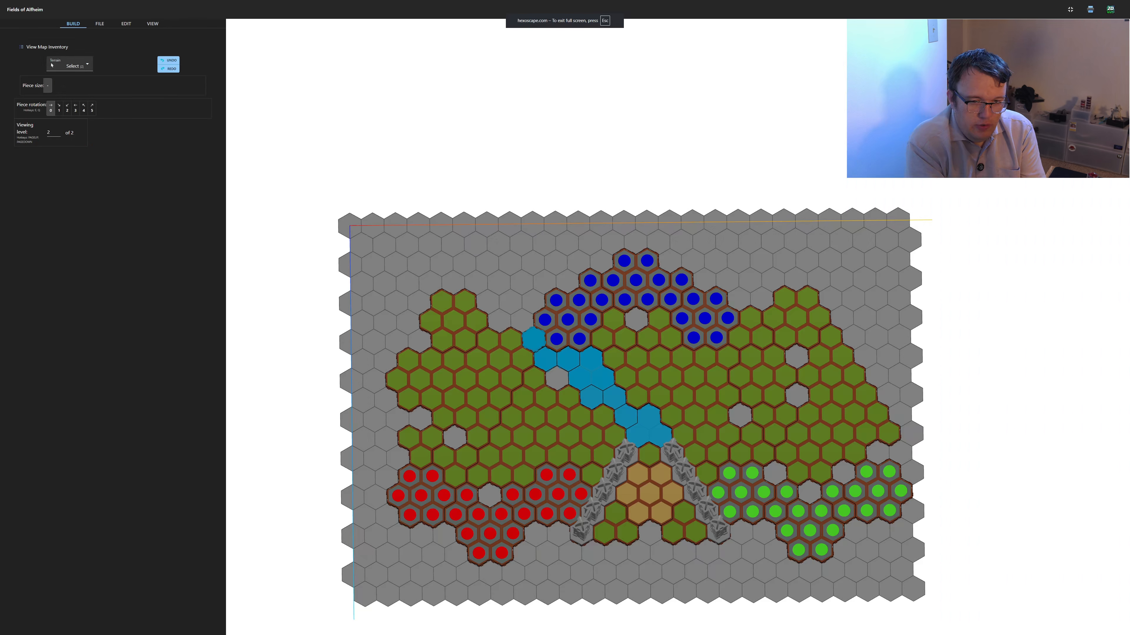
# Fill four gaps with single Rock hexes: two in the left grass area, one in the red start zone and one beside the river
pyautogui.click(51, 65)
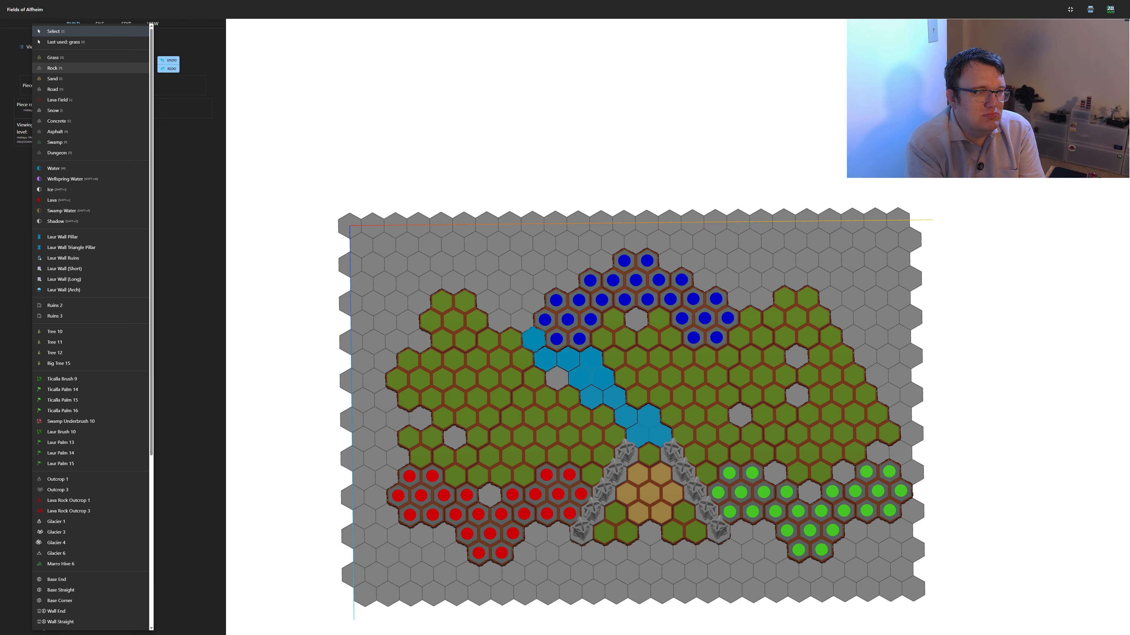
pyautogui.press('Return')
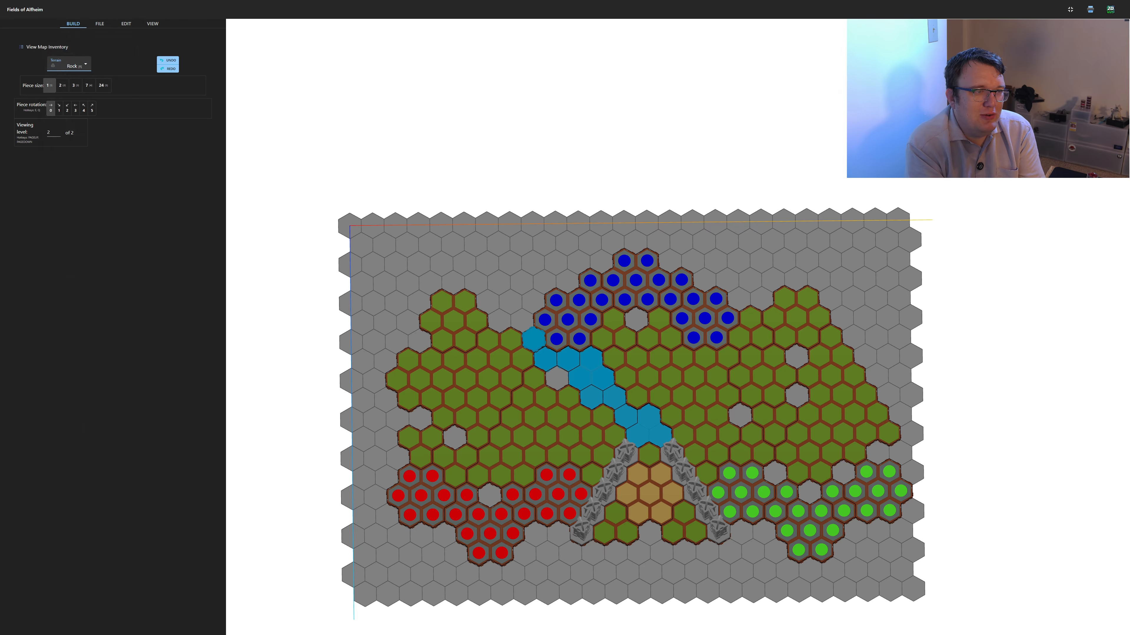
pyautogui.click(455, 437)
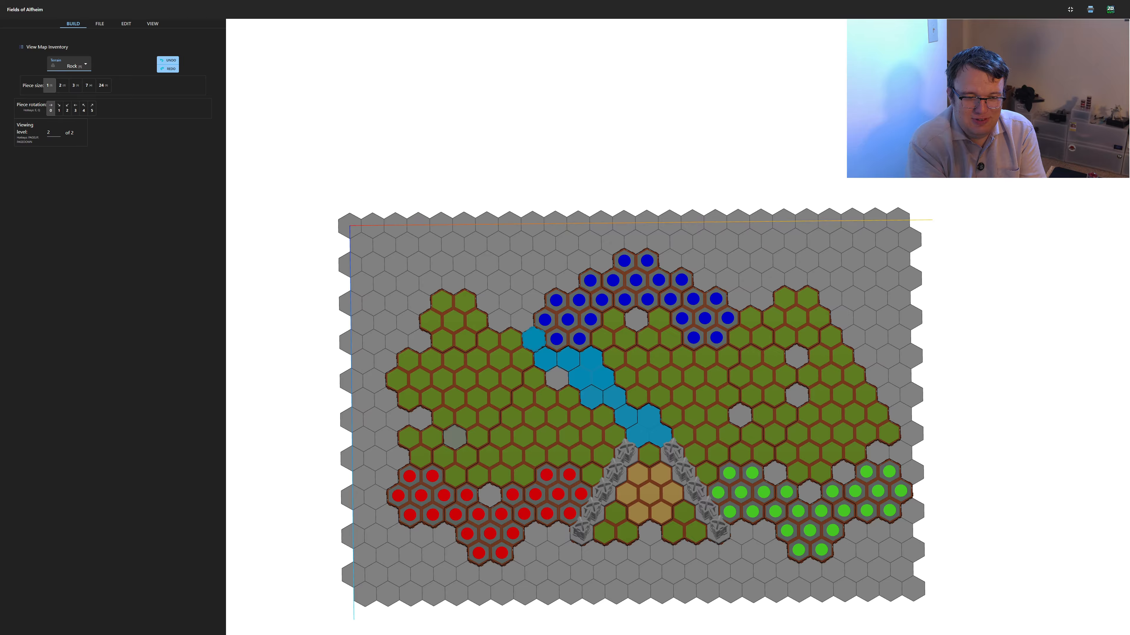
pyautogui.click(454, 438)
pyautogui.click(420, 419)
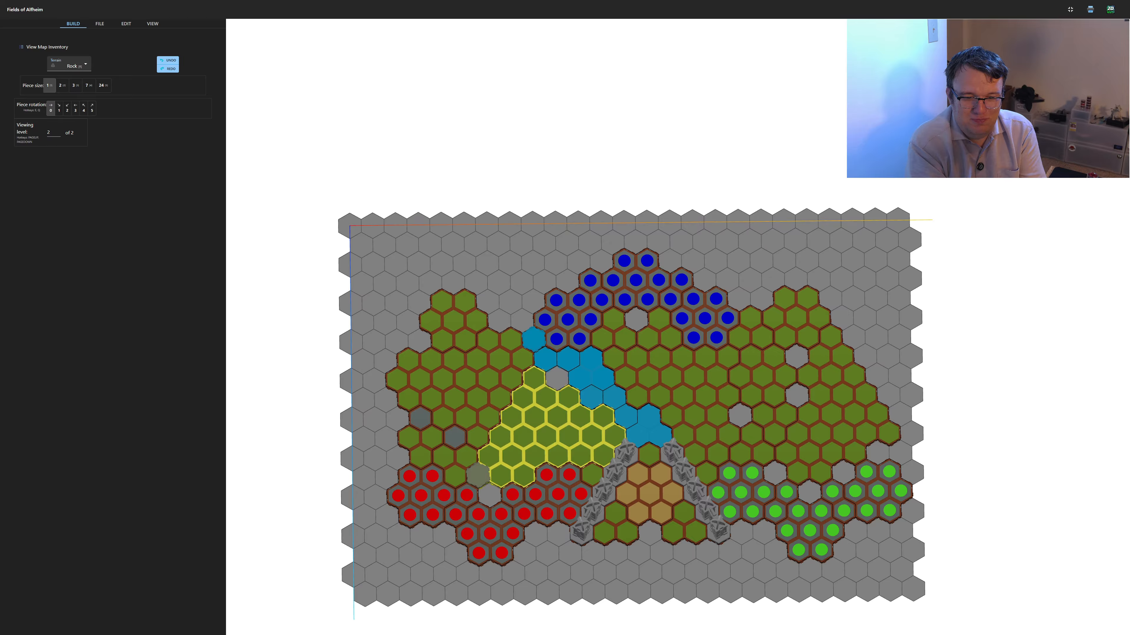
pyautogui.click(489, 494)
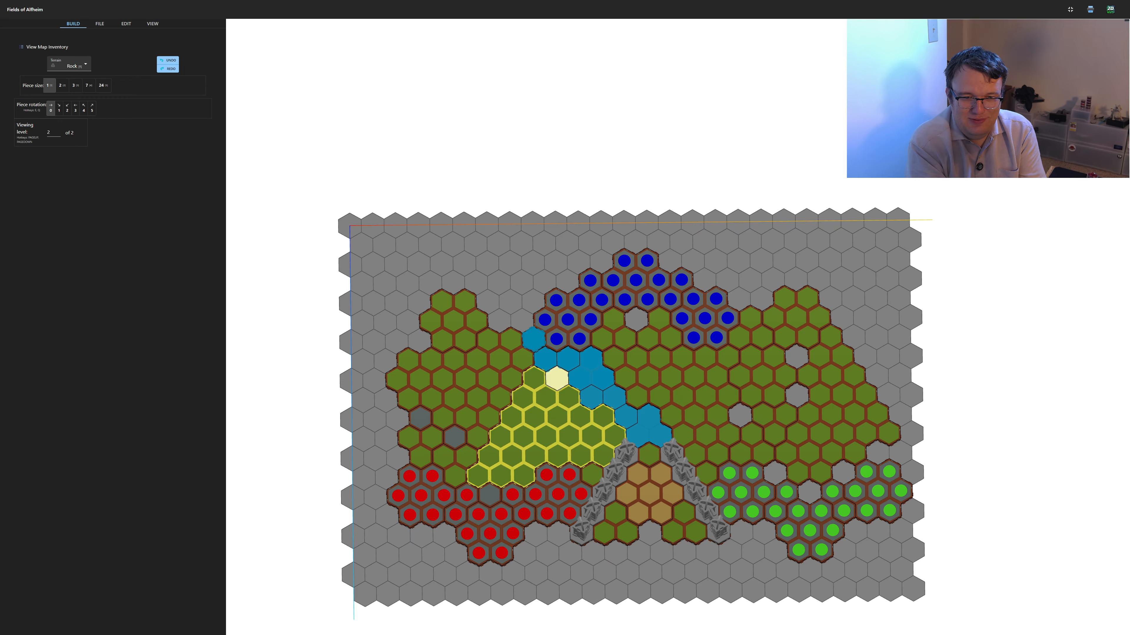
pyautogui.click(557, 378)
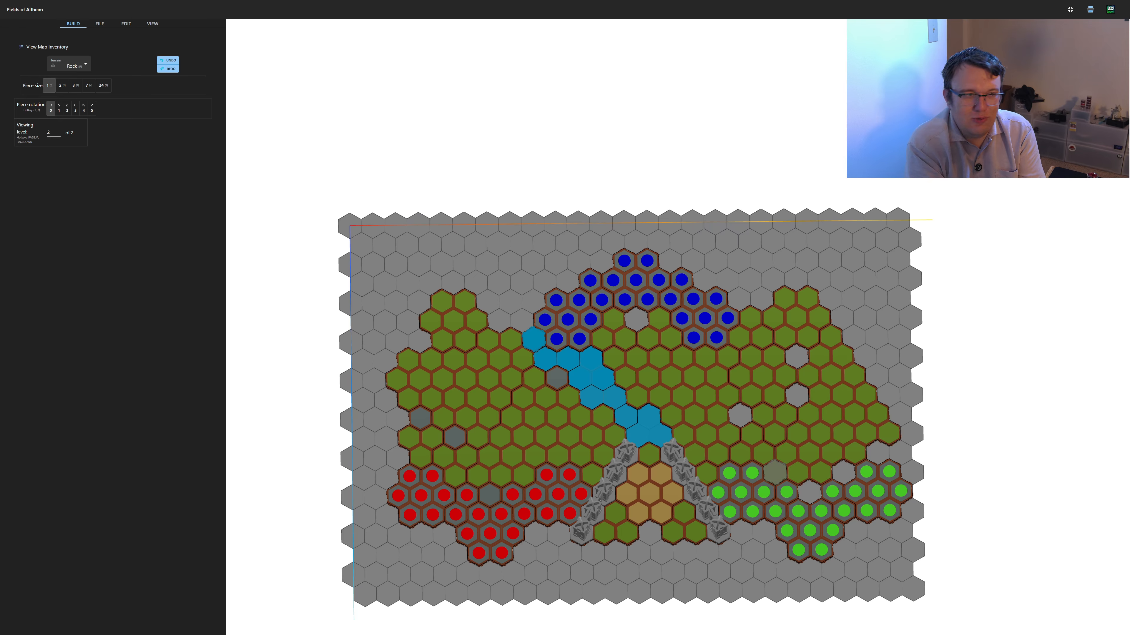
# Place a Rock hex in the leftmost gap of the green start zone and remove it again
pyautogui.click(774, 471)
pyautogui.click(69, 65)
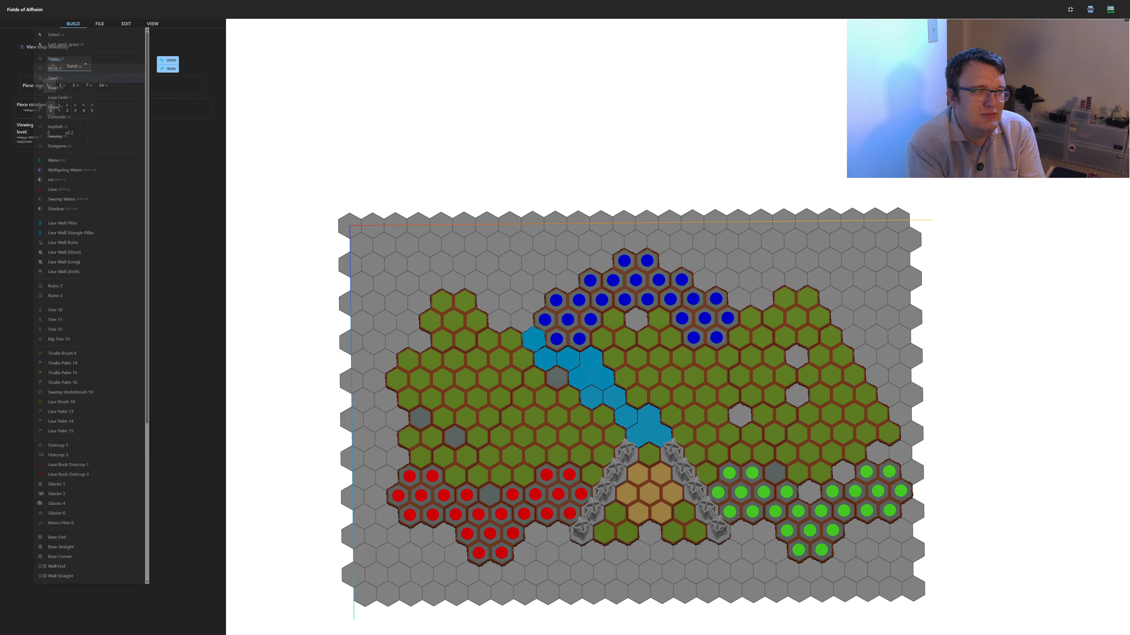
pyautogui.click(62, 32)
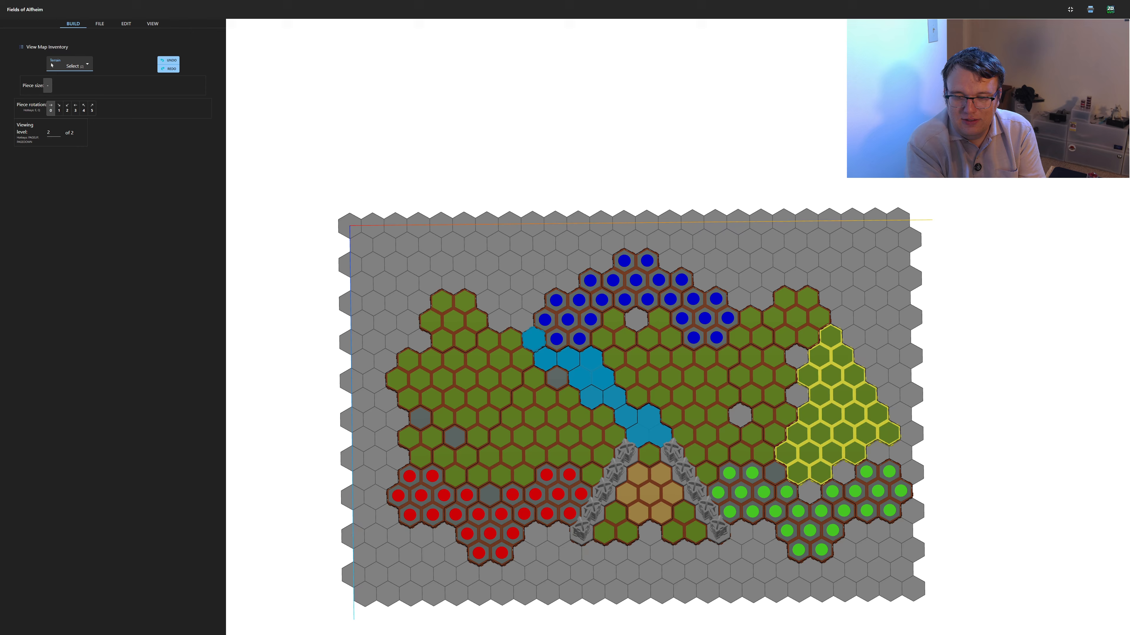
pyautogui.click(775, 472)
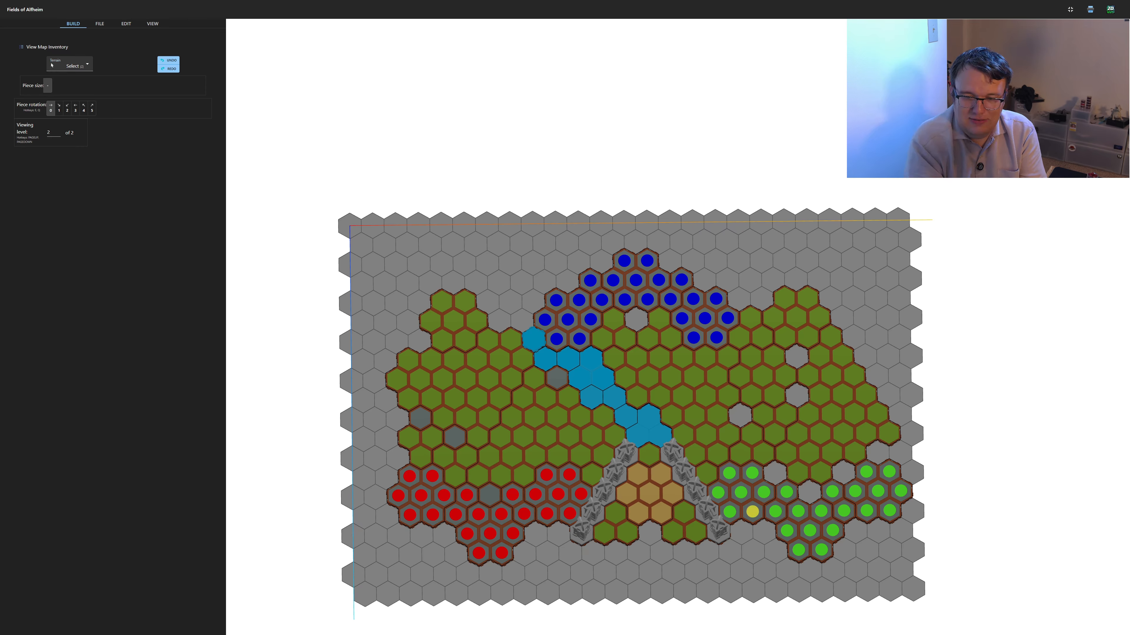
# Fill the green zone's three gaps and the gap below the blue zone with single Sand hexes, and the right grass area's three gaps with Rock
pyautogui.click(62, 65)
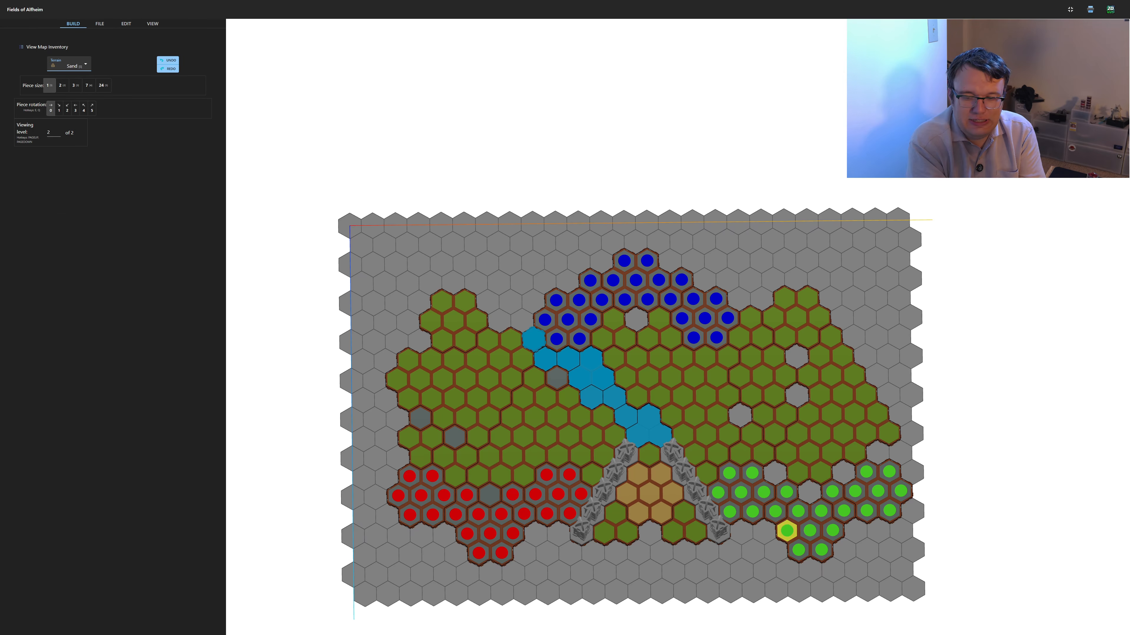
pyautogui.click(775, 472)
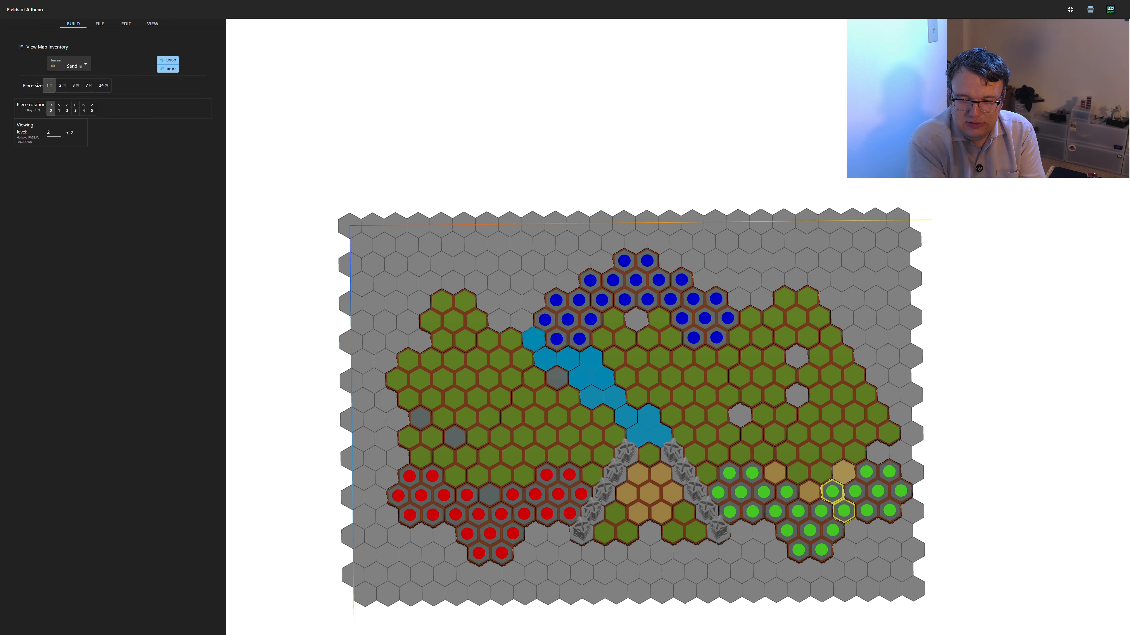
pyautogui.click(843, 472)
pyautogui.click(636, 318)
pyautogui.click(740, 415)
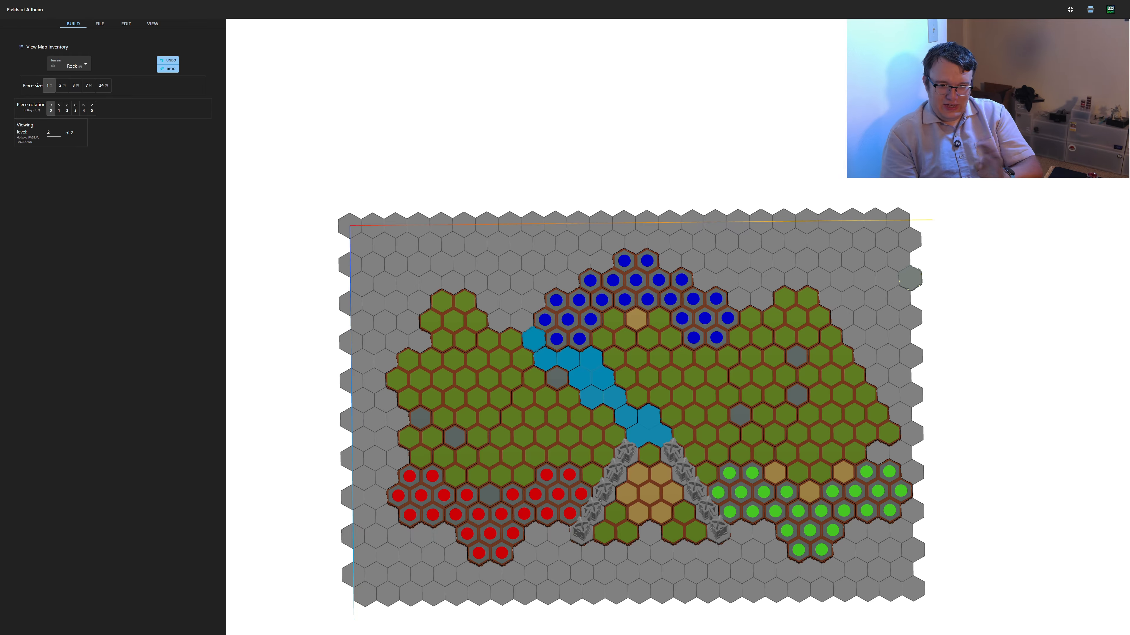
# Place one 24-hex Rock piece over the left grass area and another, rotated to 3, over the right grass area
pyautogui.click(71, 66)
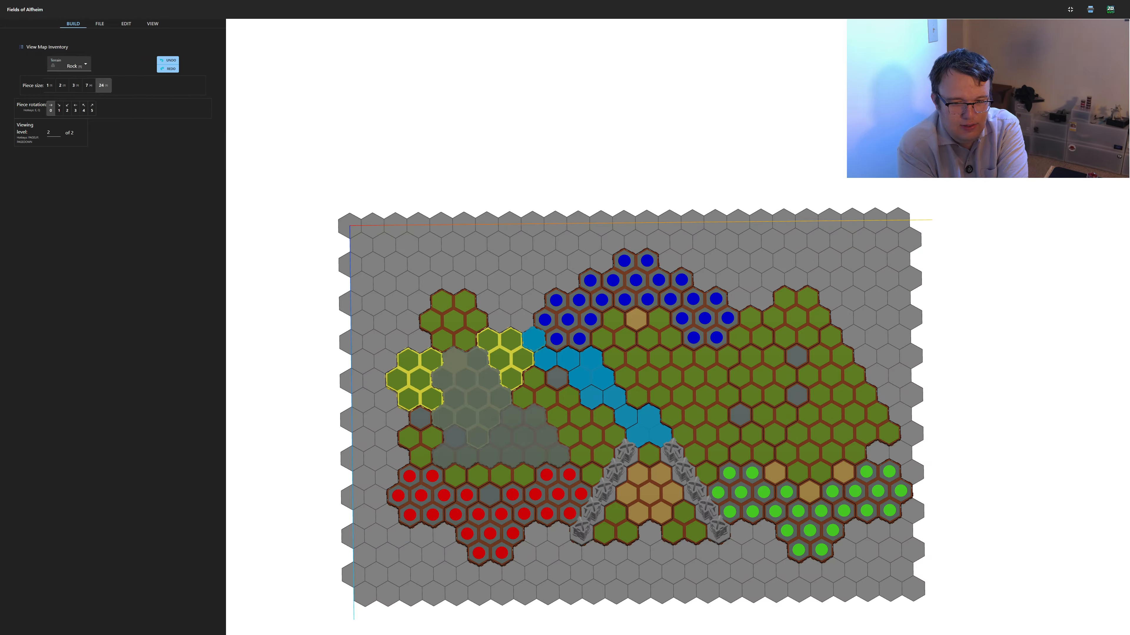
pyautogui.click(453, 358)
pyautogui.press('q')
pyautogui.press('q')
pyautogui.press('q')
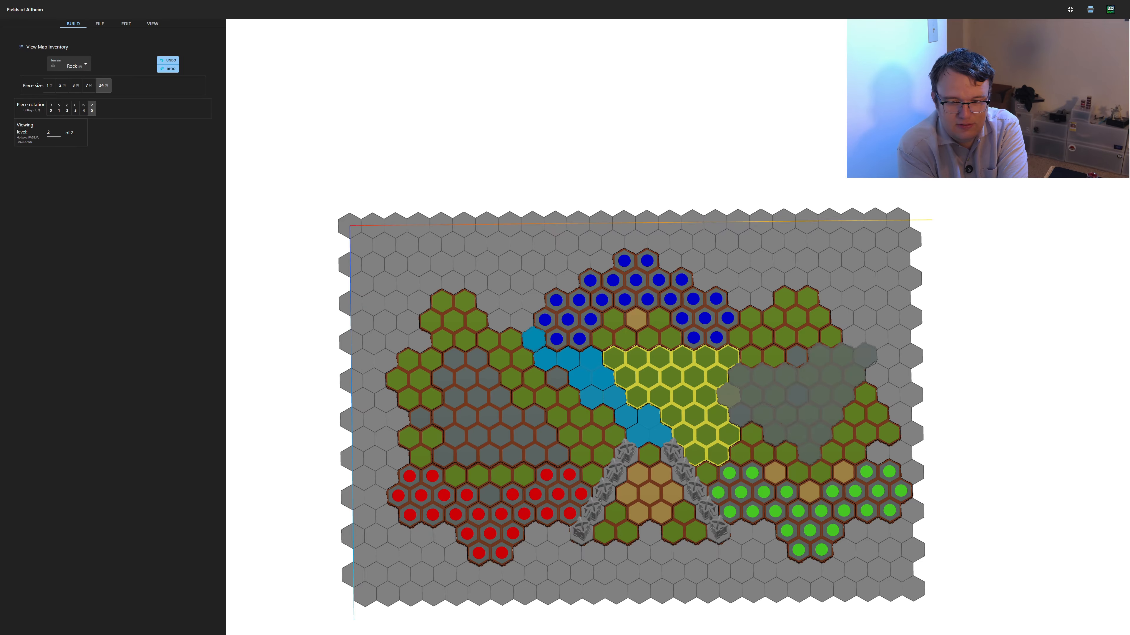
pyautogui.click(887, 356)
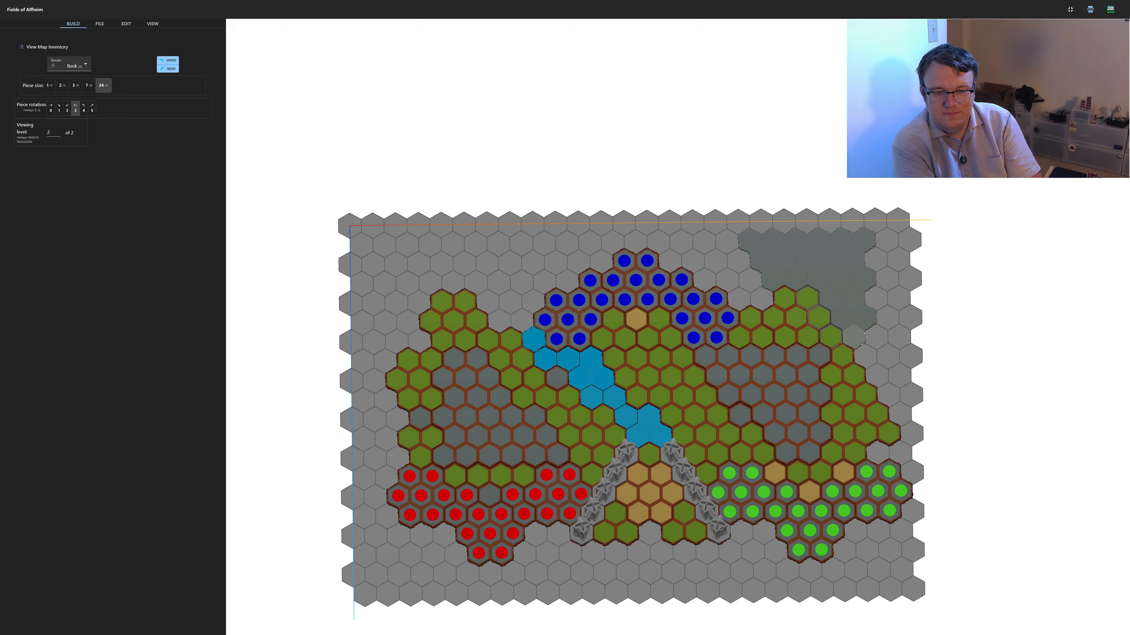
# Place a 7-hex Grass piece on top of each of the two 24-hex Rock pieces
pyautogui.click(71, 65)
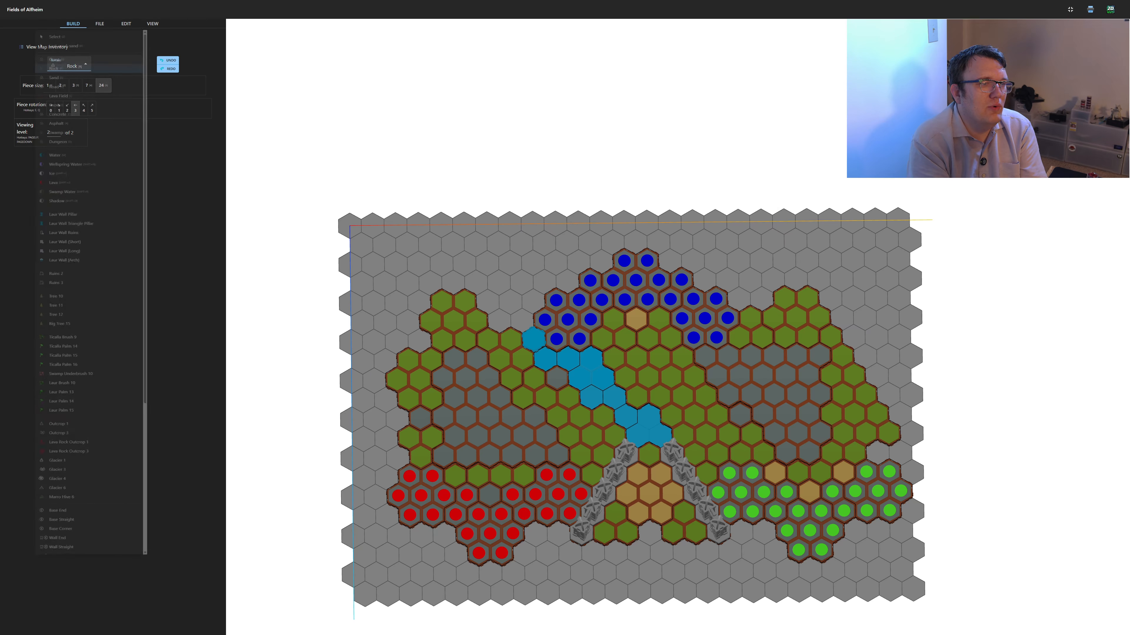
pyautogui.click(67, 57)
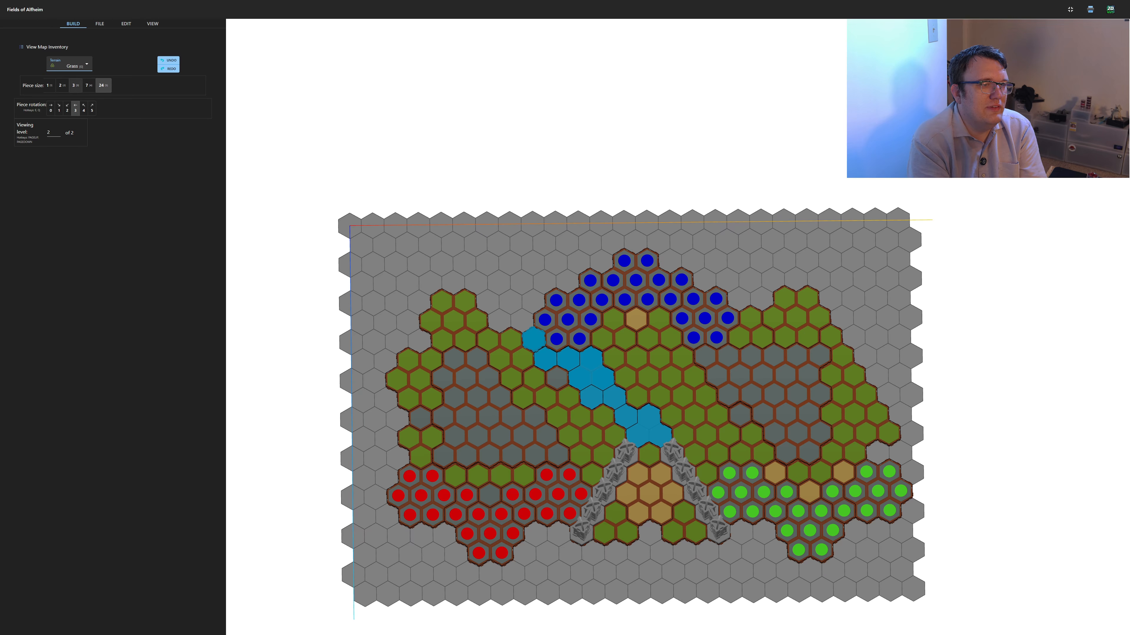
pyautogui.press('4')
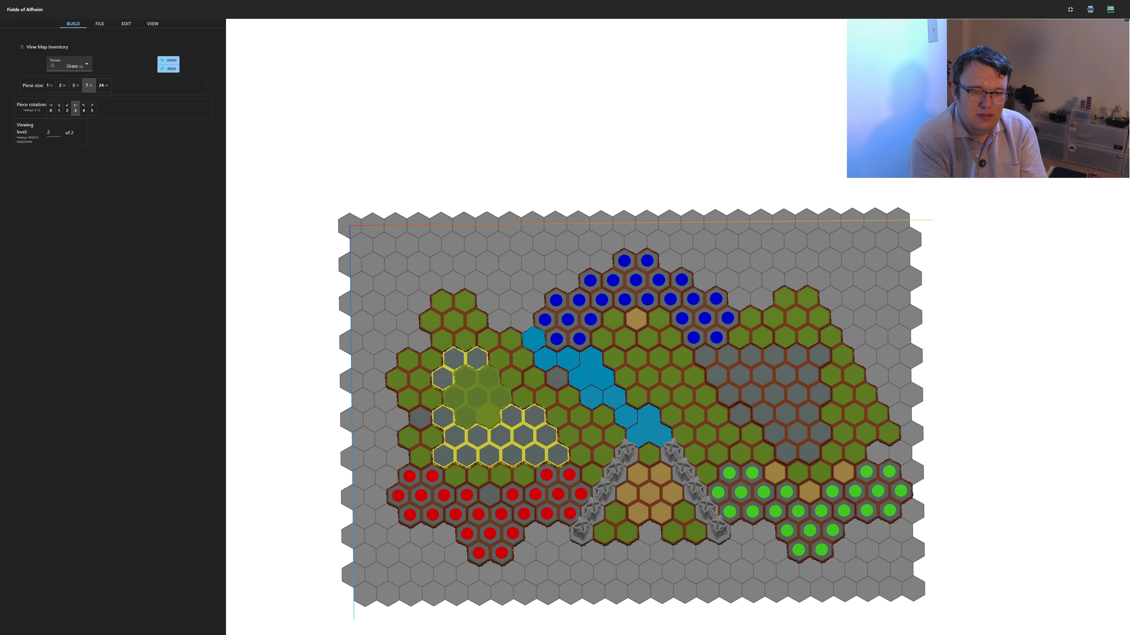
pyautogui.click(477, 396)
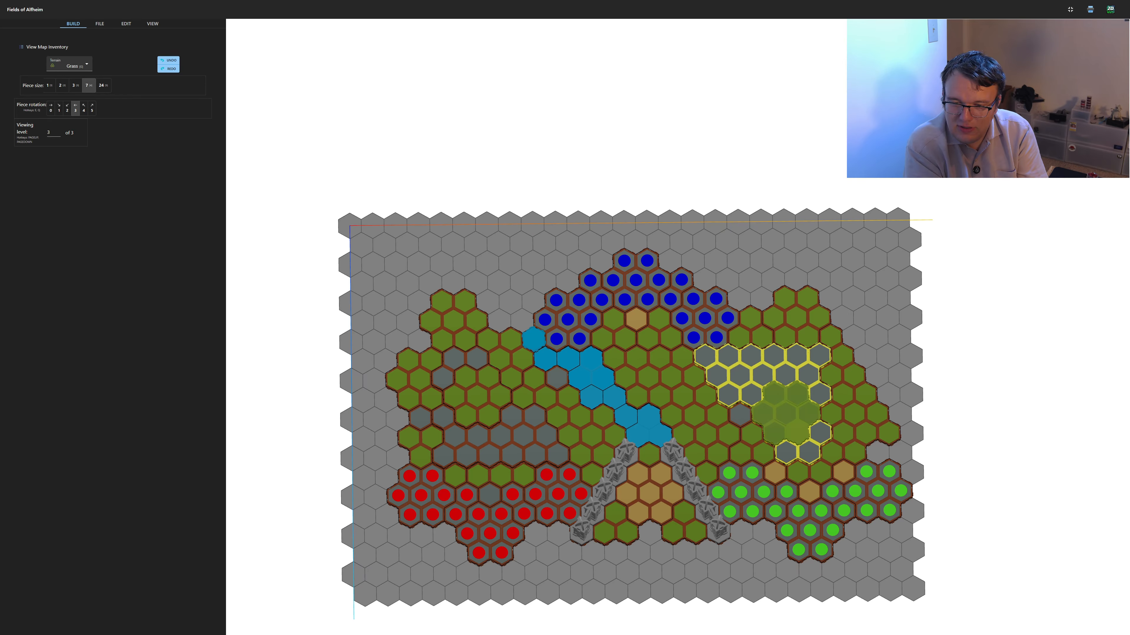
pyautogui.click(785, 414)
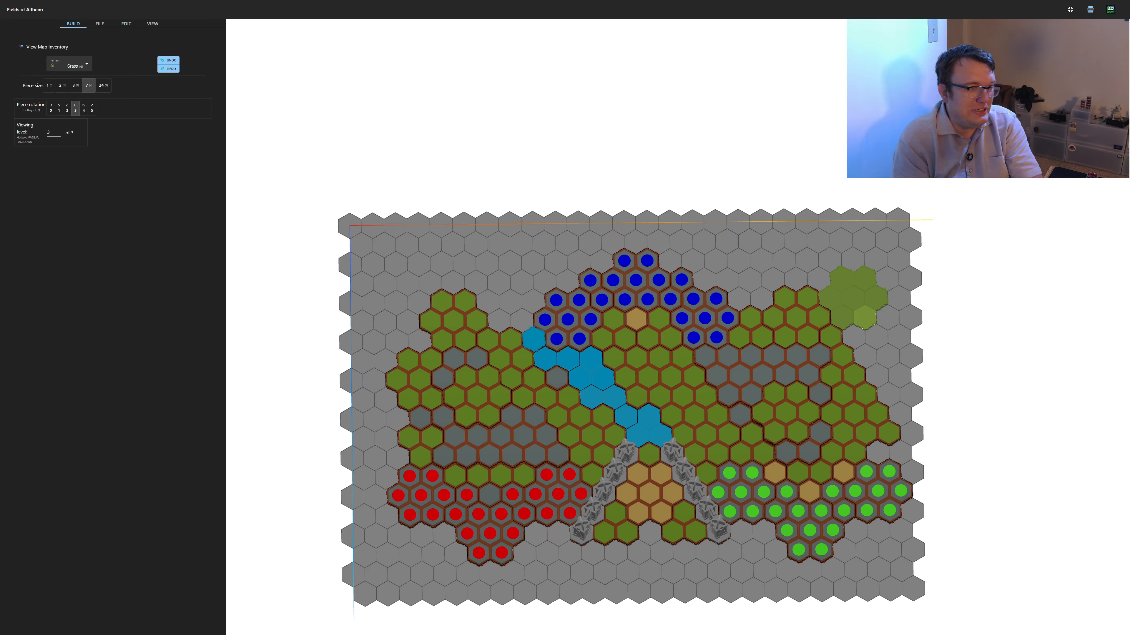
# Place a Tree 10 on each raised grass piece, and Ticalla Brush 9 once in the left area and twice in the right area
pyautogui.click(489, 376)
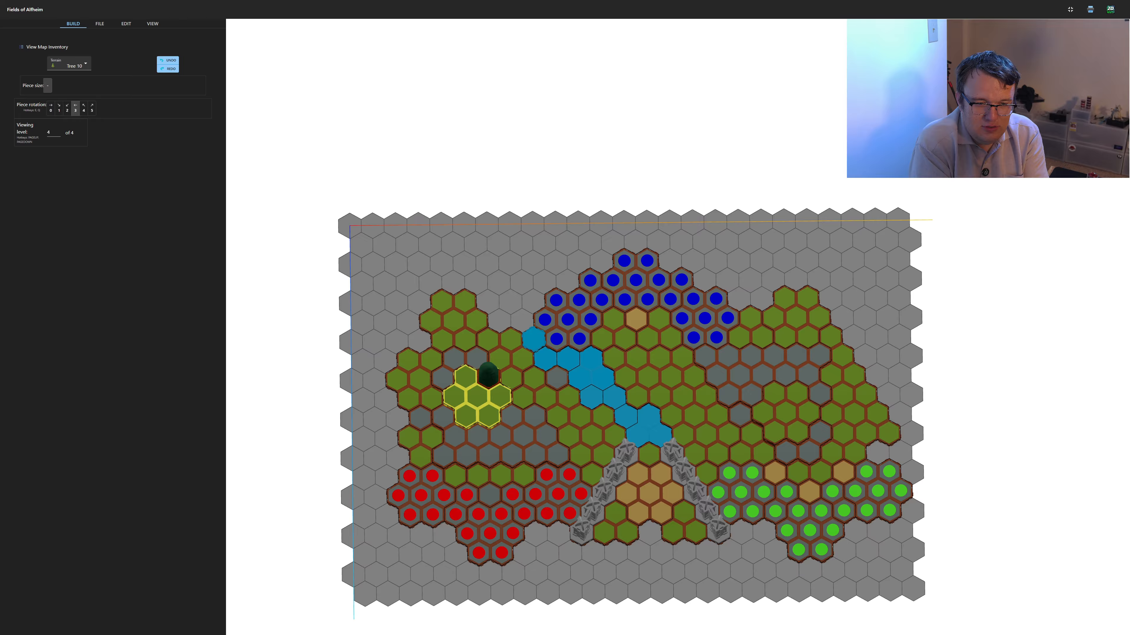
pyautogui.click(774, 429)
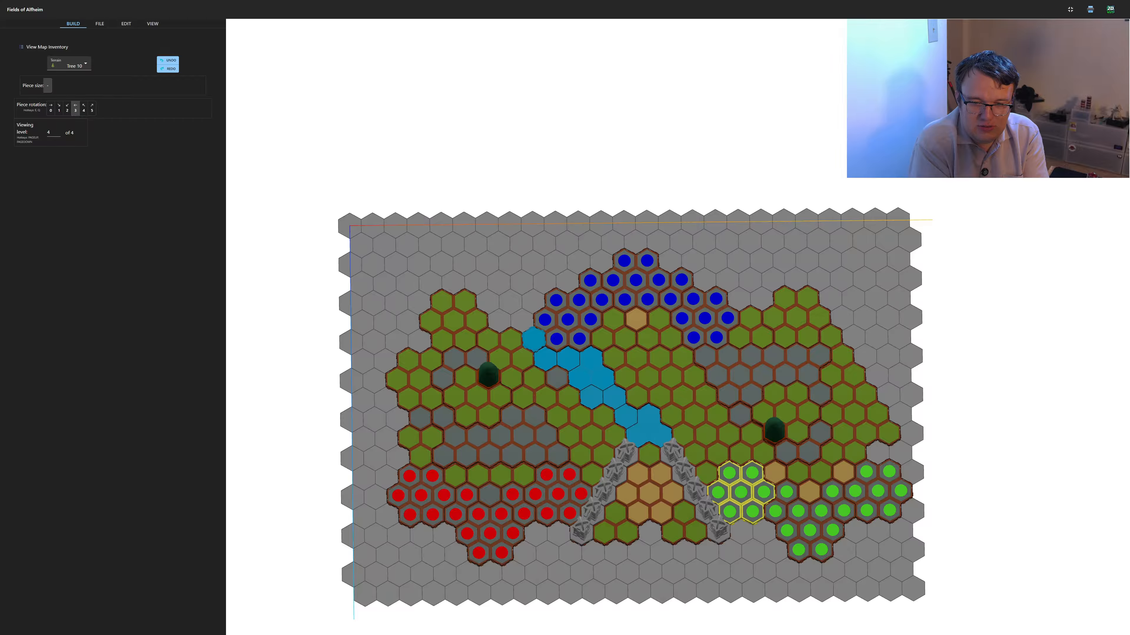
pyautogui.click(69, 64)
pyautogui.click(69, 379)
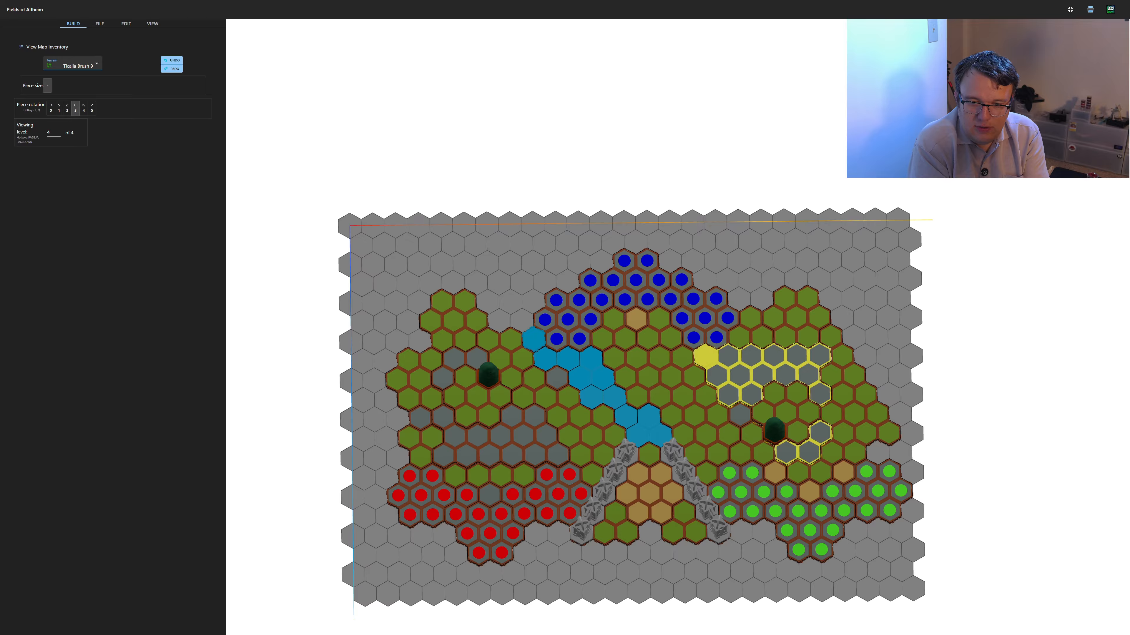
pyautogui.click(806, 331)
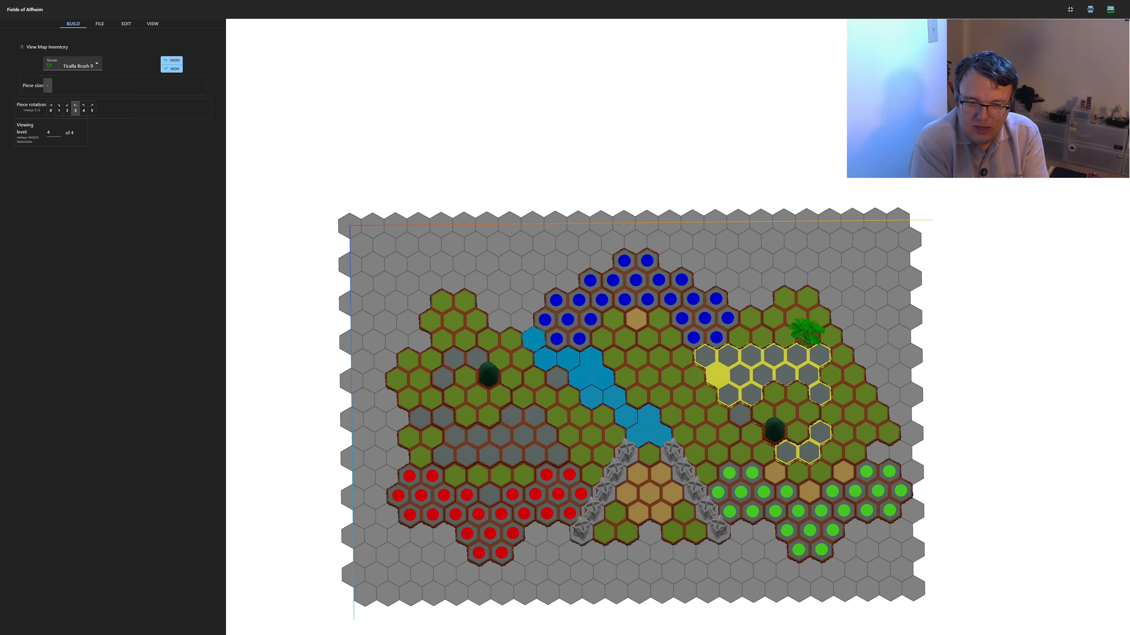
pyautogui.click(429, 435)
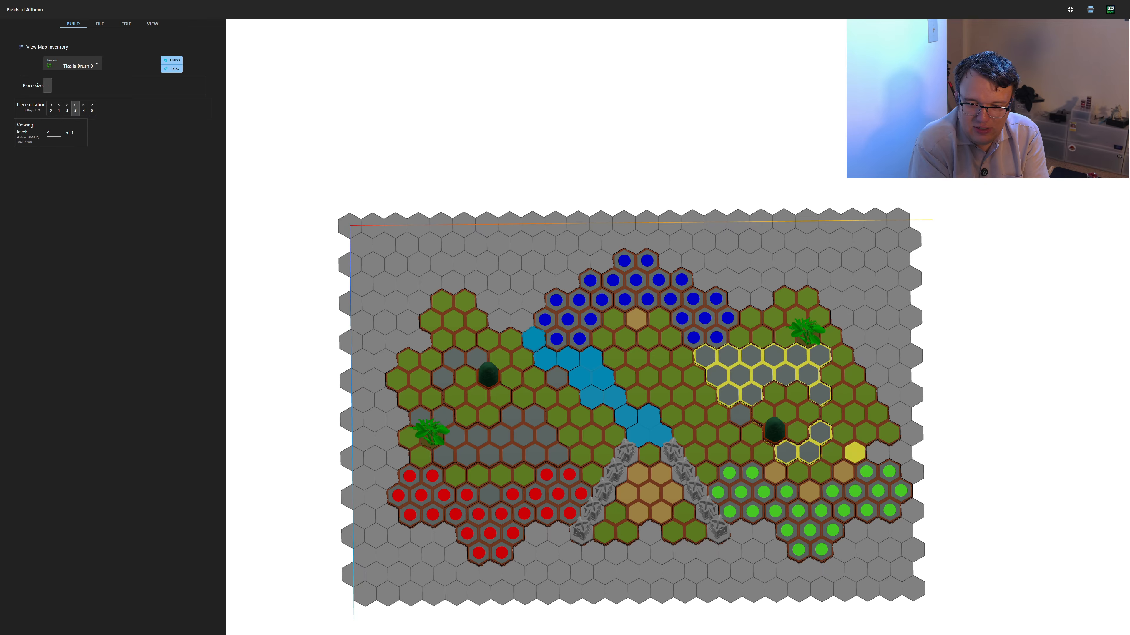
pyautogui.click(829, 409)
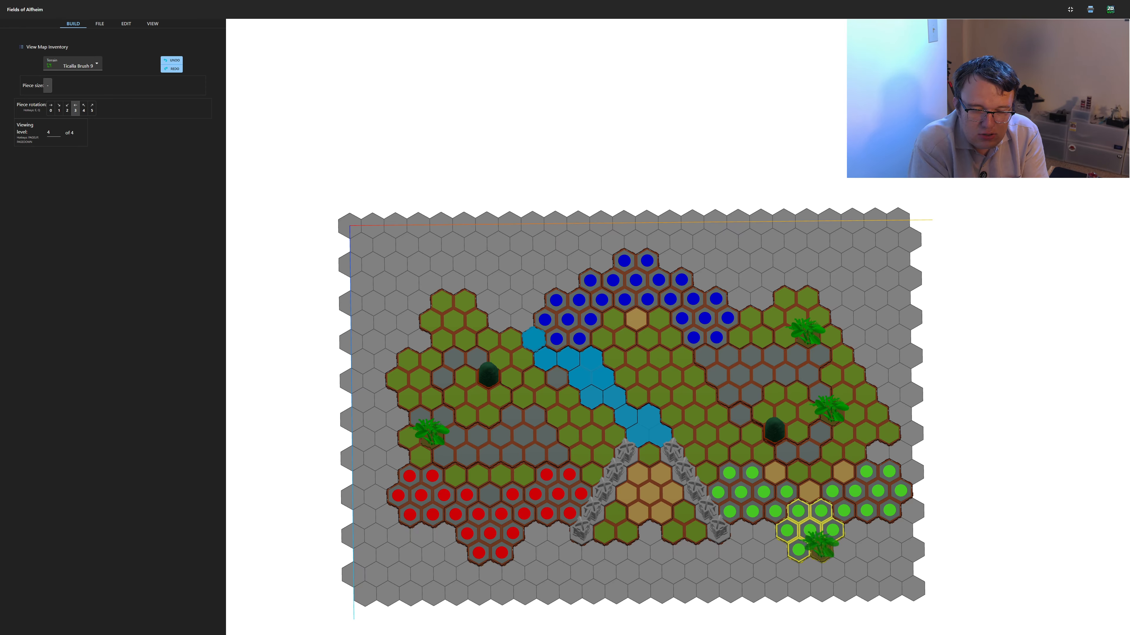
# Lay two 2-hex Road pieces around the lower edge of the left raised grass piece, rotated to form a curve
pyautogui.click(73, 65)
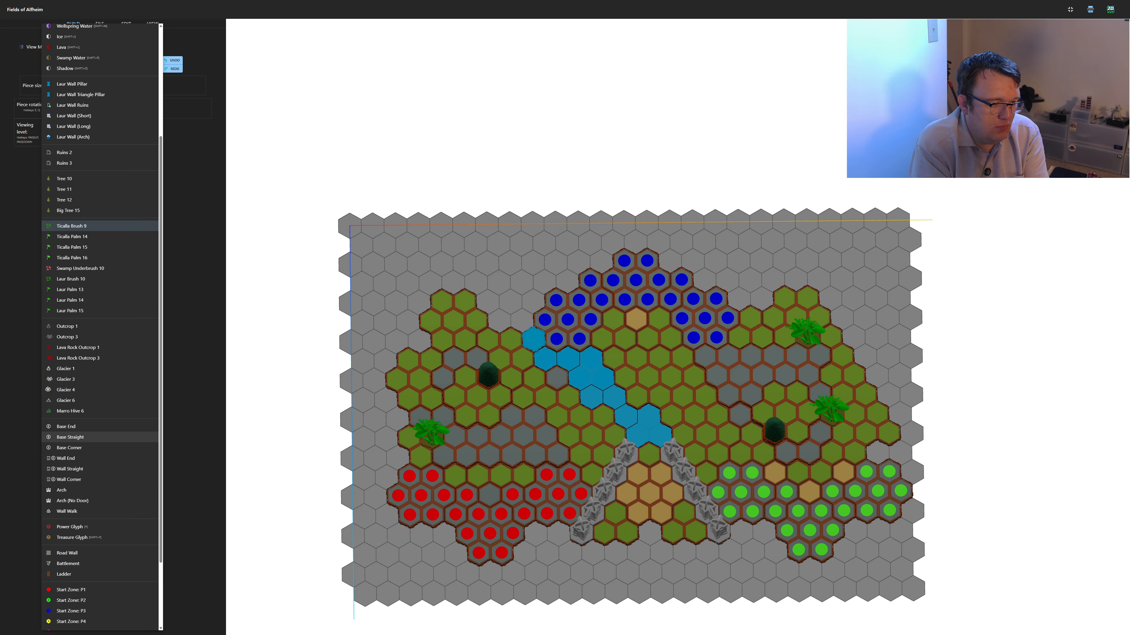
pyautogui.scroll(3, 71, 470)
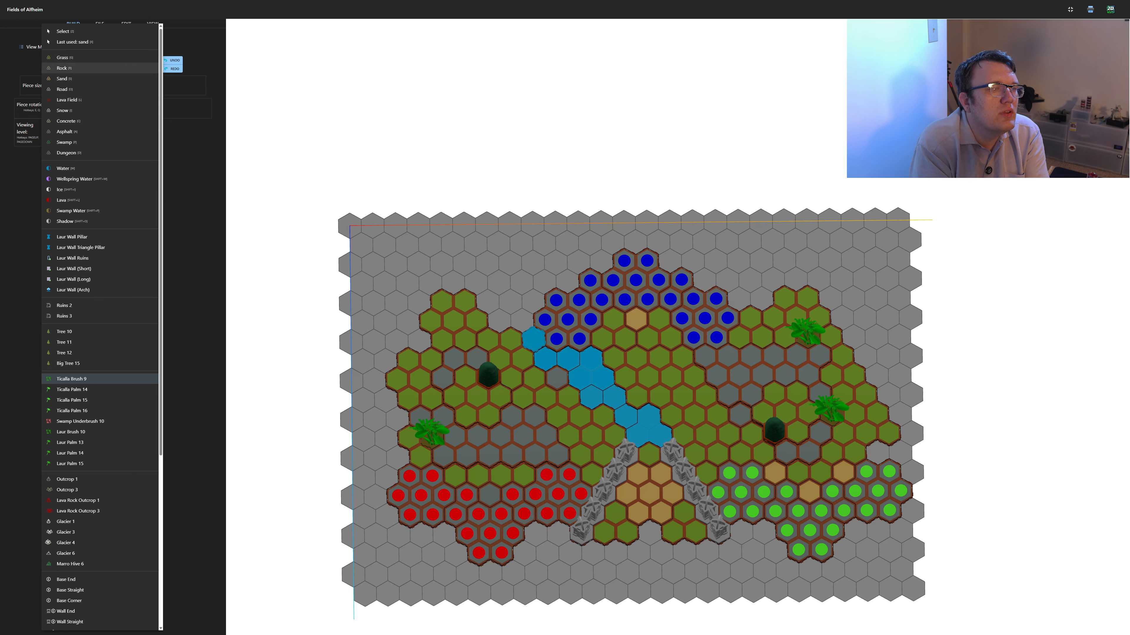
pyautogui.click(63, 90)
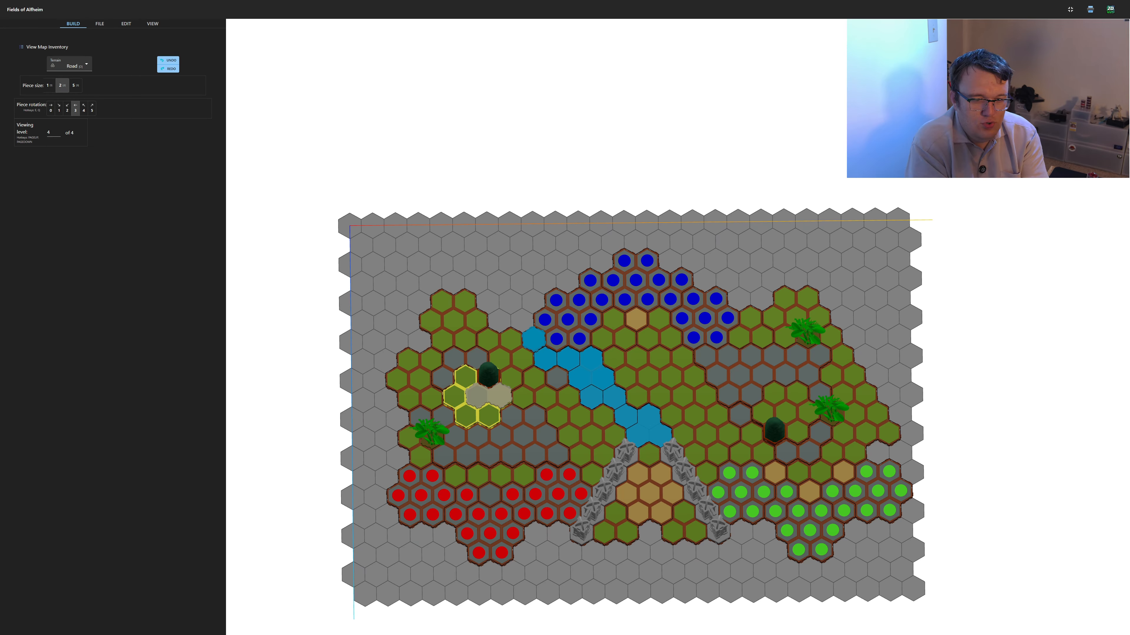
pyautogui.press('q')
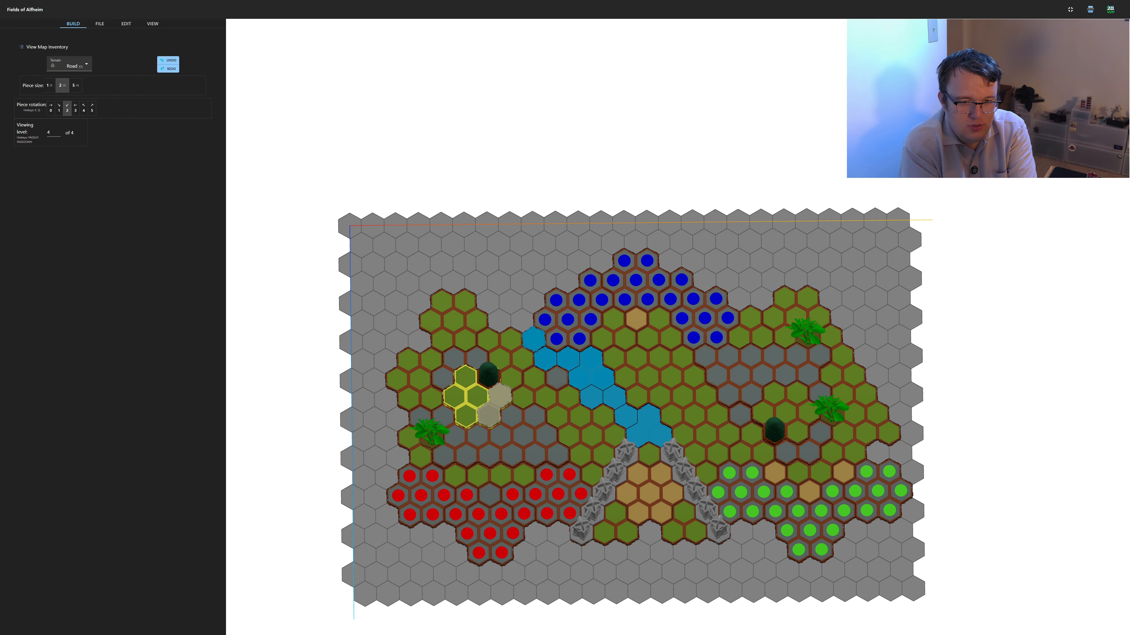
pyautogui.press('q')
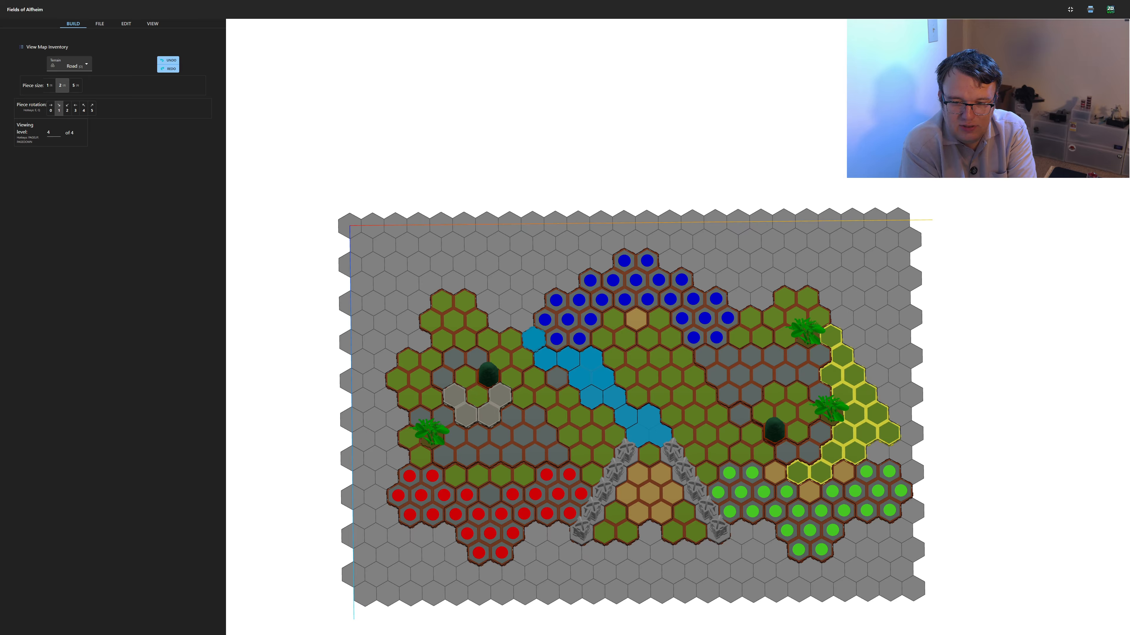
# Lay two 2-hex Road pieces around the upper edge of the right raised grass piece, using rotations 5 and 1
pyautogui.press('q')
pyautogui.press('q')
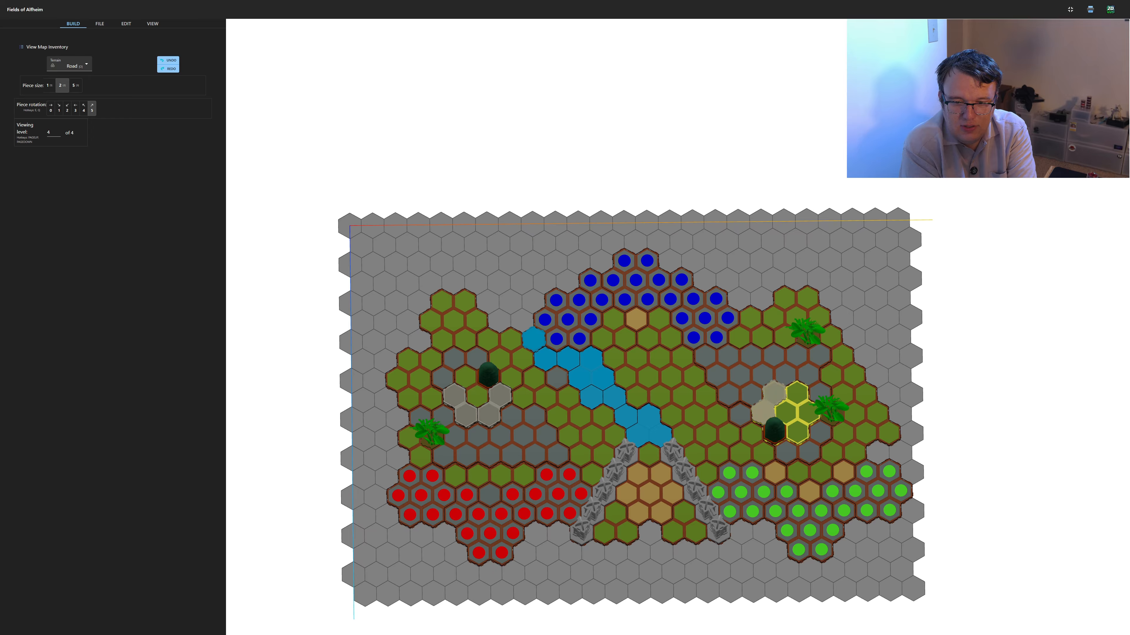
pyautogui.press('q')
pyautogui.press('q')
pyautogui.press('q')
pyautogui.press('q')
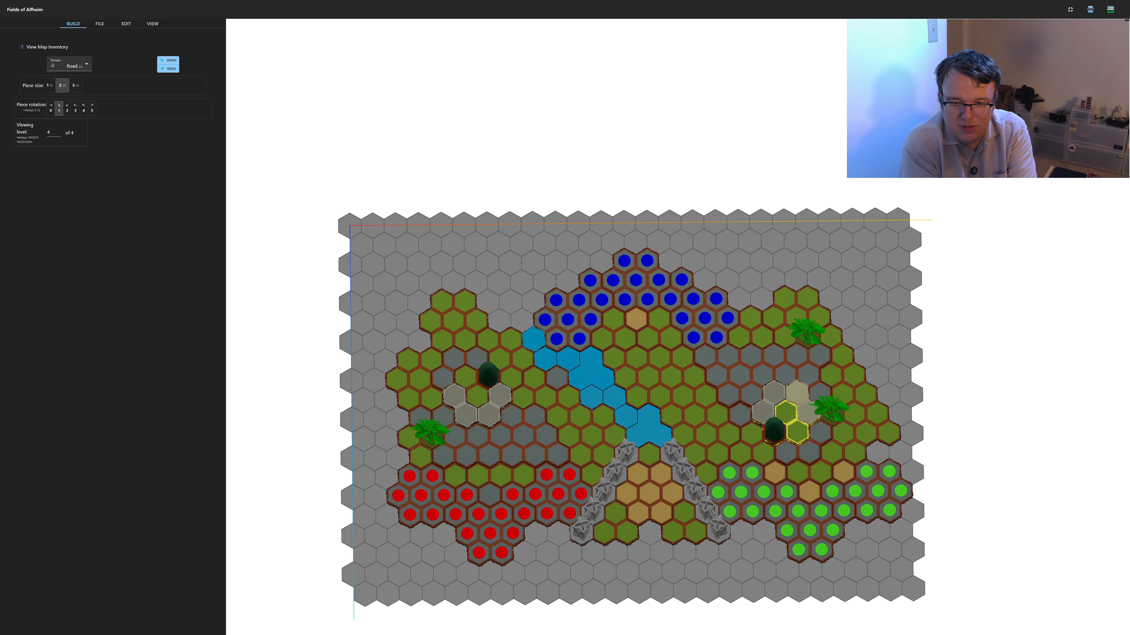
pyautogui.click(797, 393)
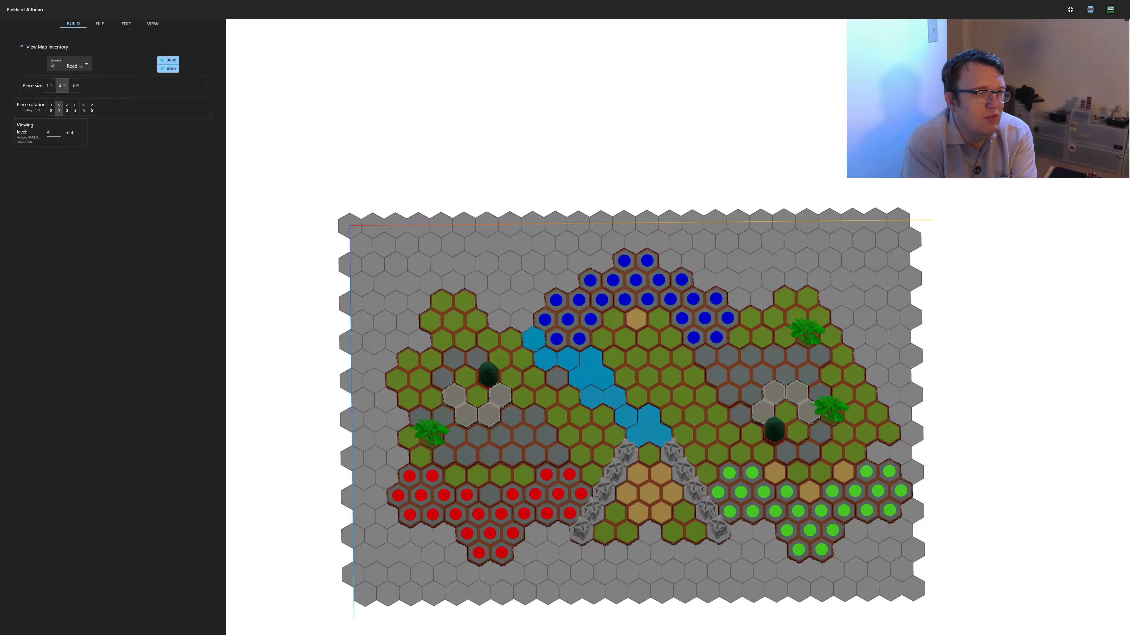
# Choose the Battlement piece and place one on the upper-right edge of the left hill's rightmost road hex
pyautogui.click(70, 65)
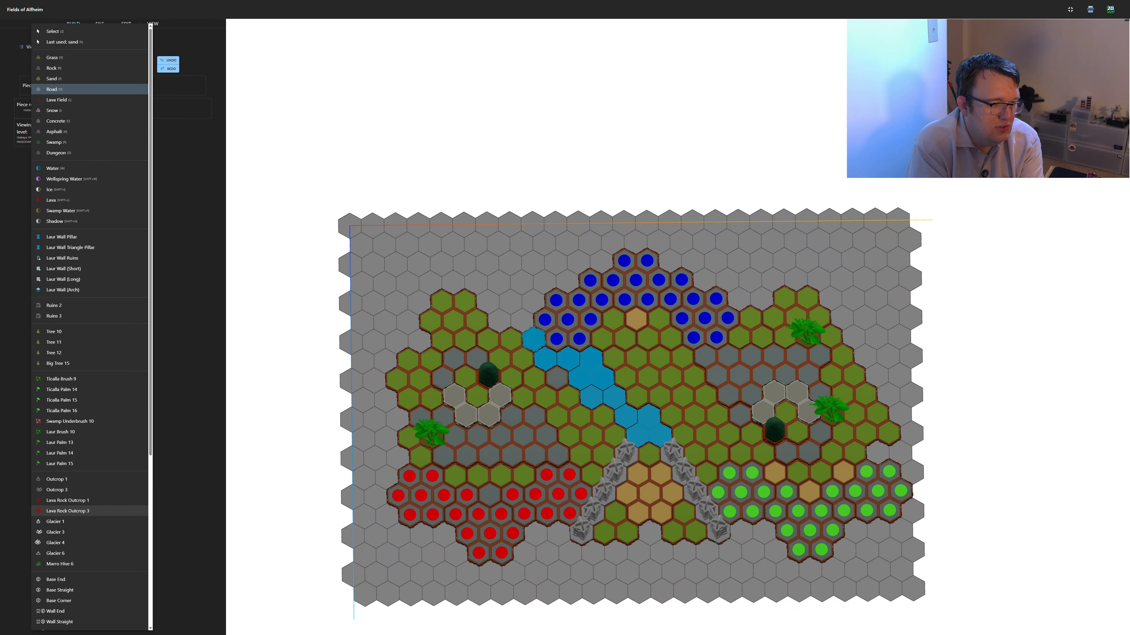
pyautogui.scroll(-2, 76, 345)
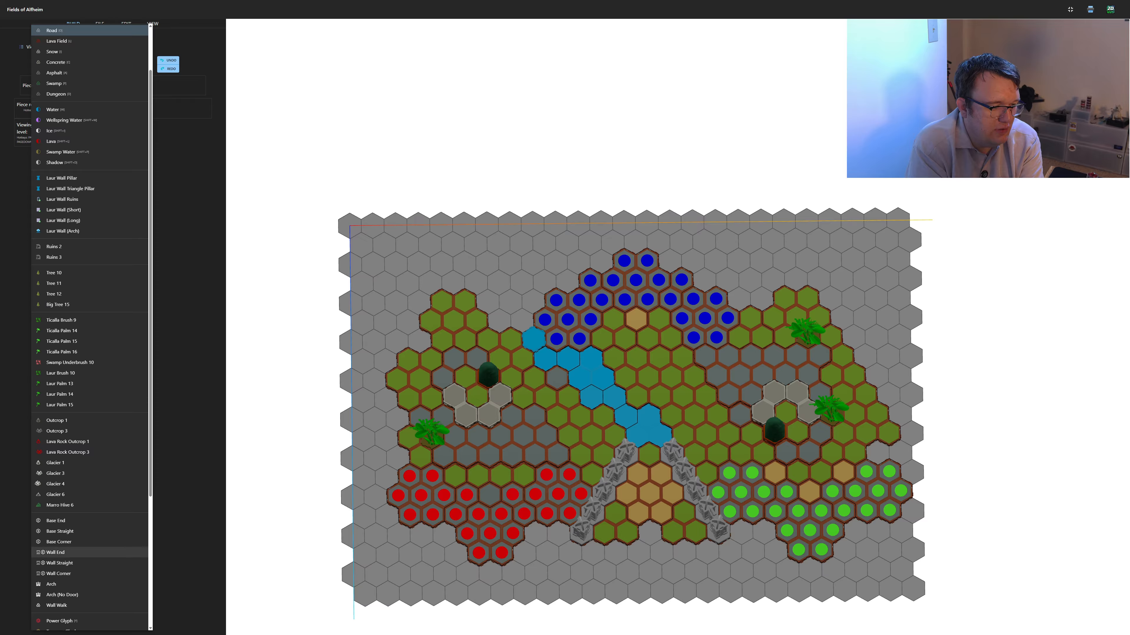
pyautogui.click(76, 595)
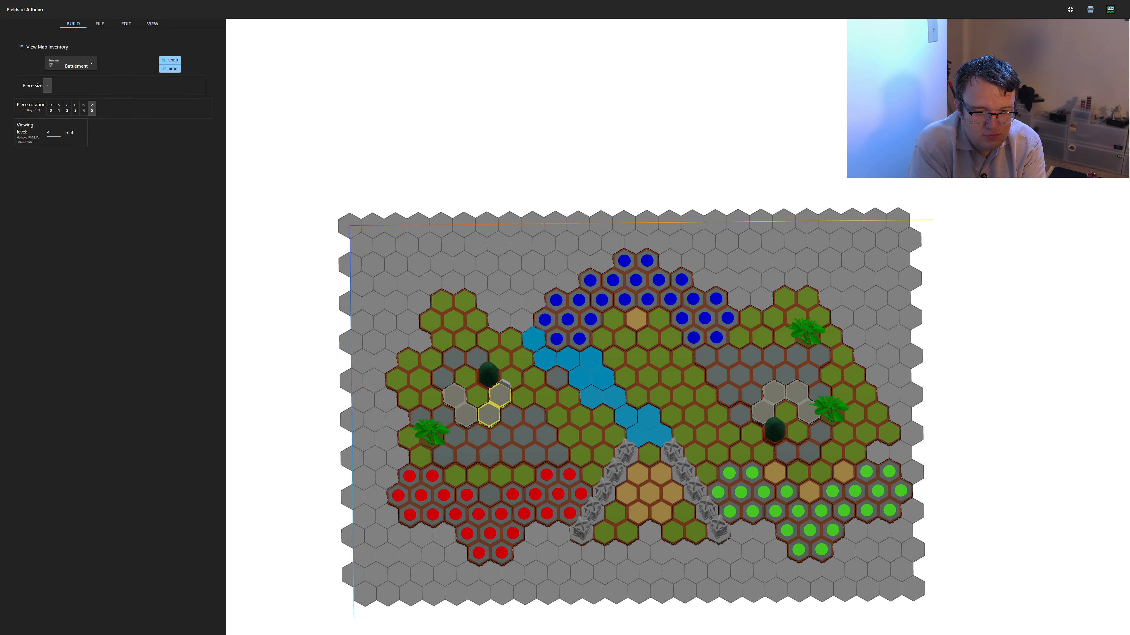
pyautogui.press('q')
# Rotate the Battlement through its orientations and place one on the right edge of the left hill's rightmost road hex
pyautogui.press('q')
pyautogui.scroll(3, 678, 331)
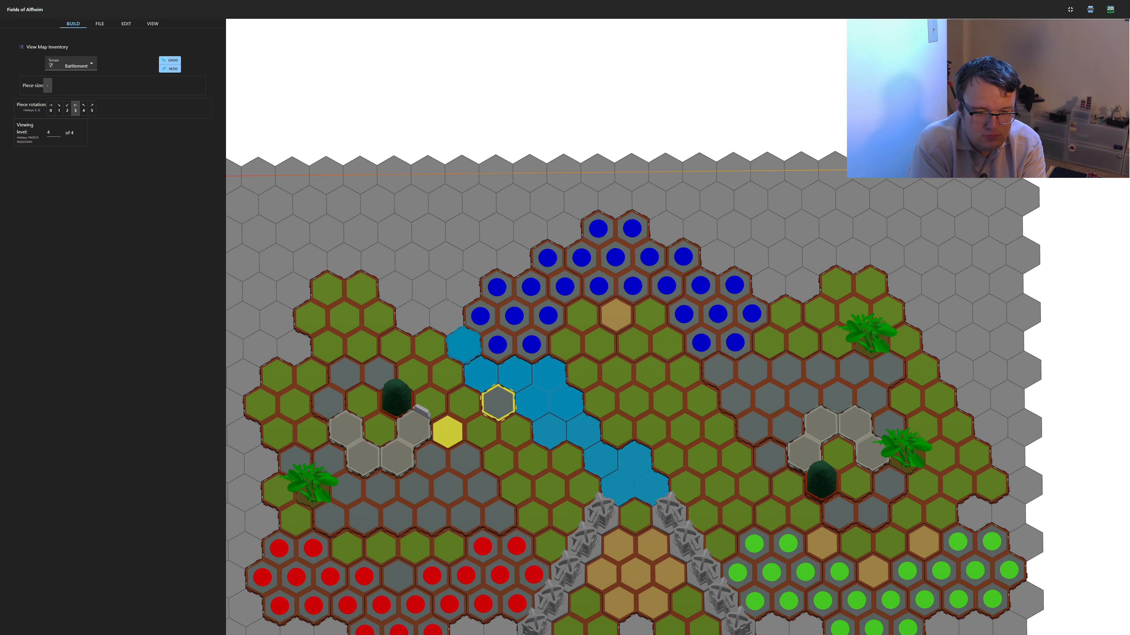
pyautogui.press('q')
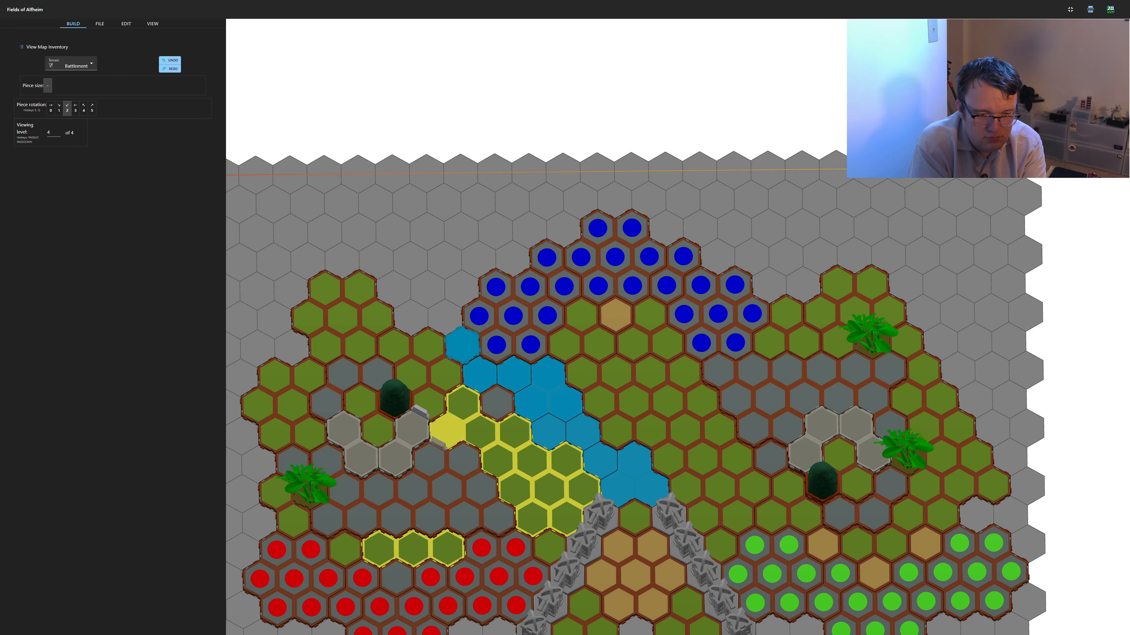
pyautogui.press('q')
pyautogui.press('q')
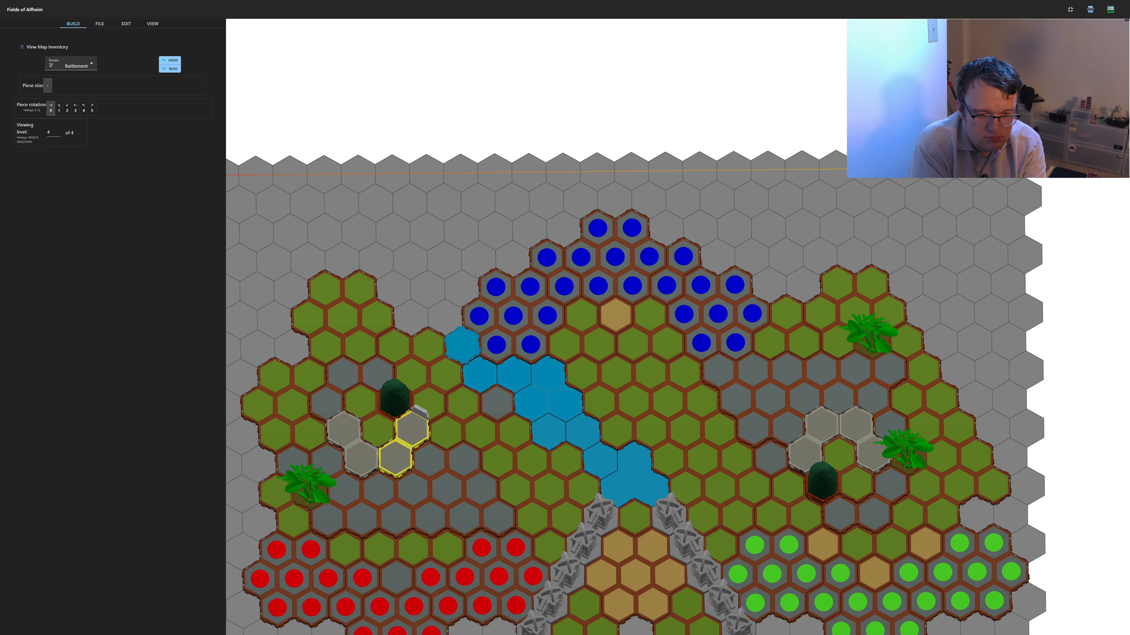
pyautogui.press('q')
pyautogui.press('q')
pyautogui.press('q')
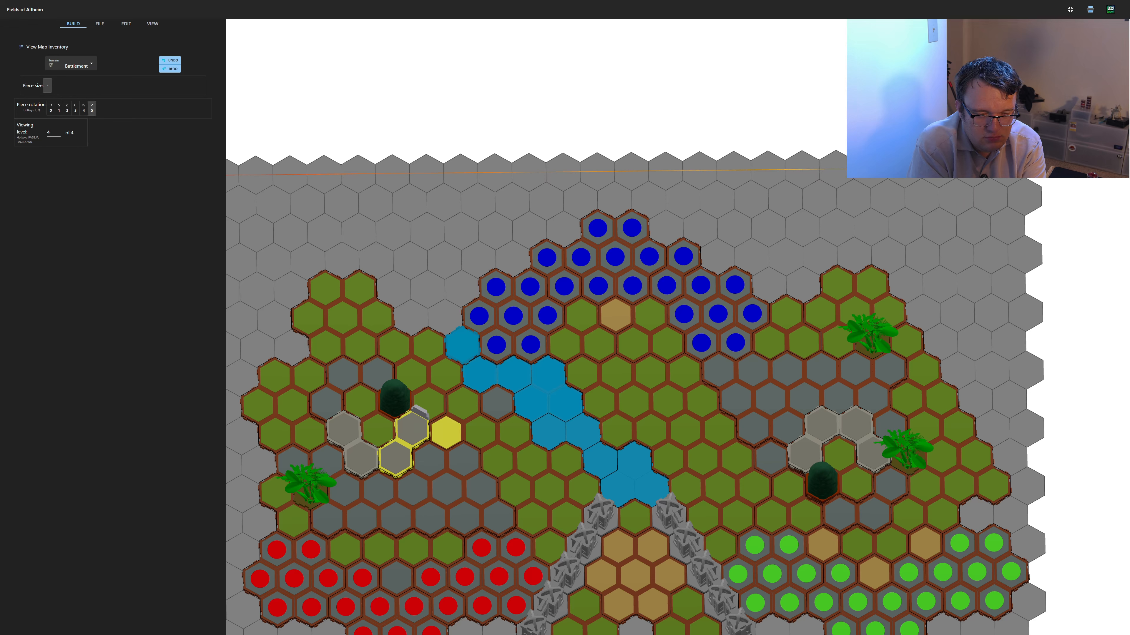
pyautogui.press('q')
pyautogui.press('q')
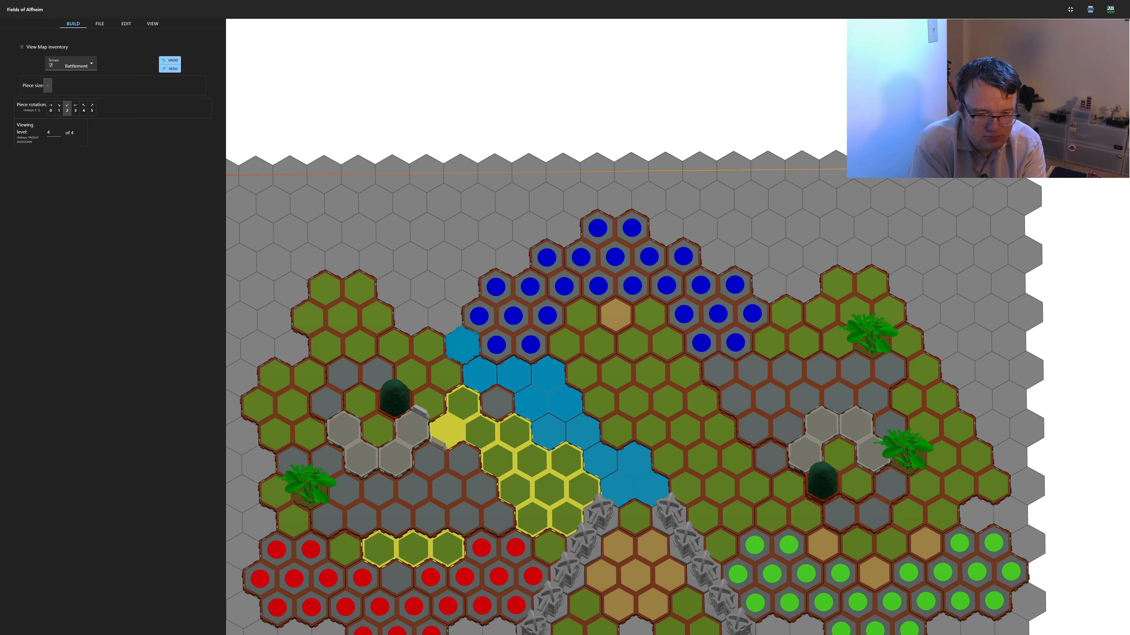
pyautogui.press('q')
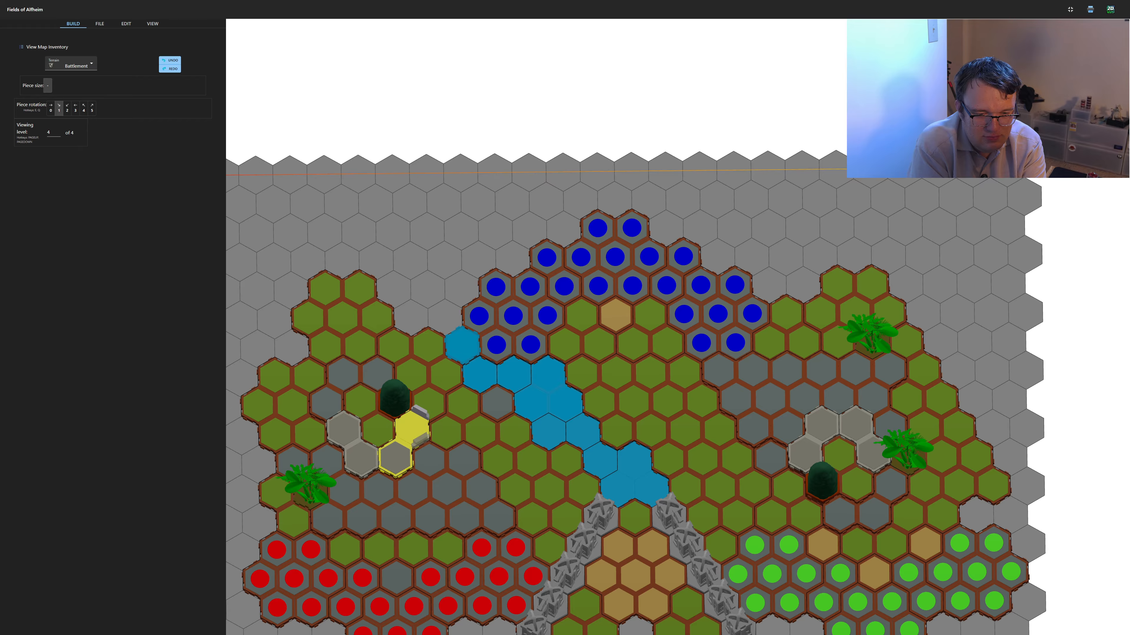
pyautogui.press('q')
pyautogui.press('q')
pyautogui.press('q')
# Continue the battlements along the outer edges of the left hill's lower-right road hex
pyautogui.press('q')
pyautogui.press('q')
pyautogui.press('q')
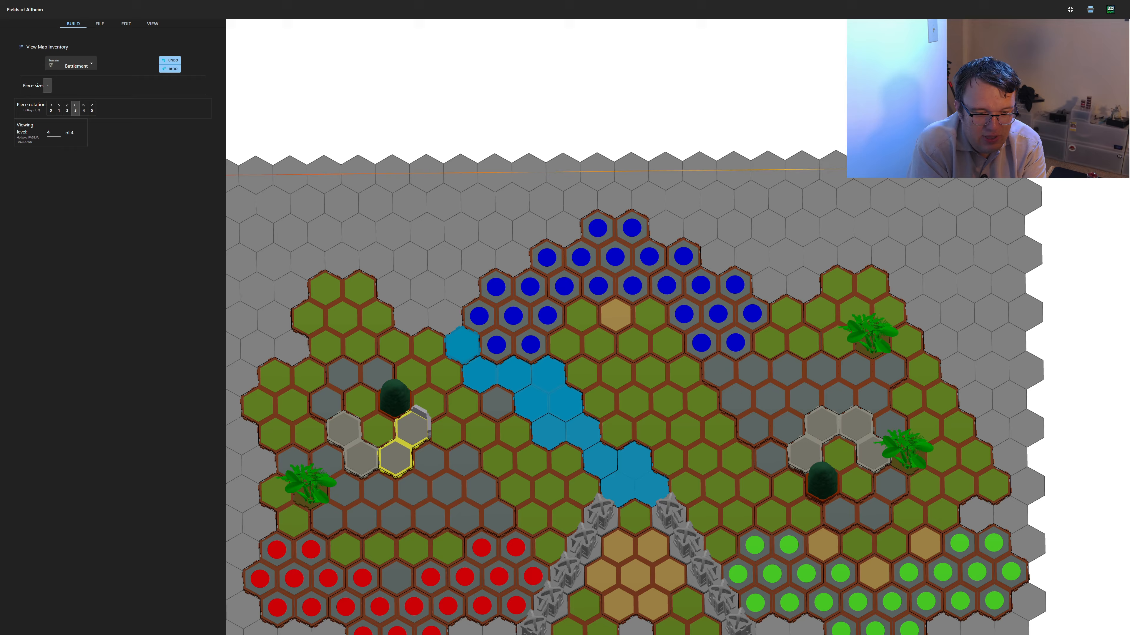
pyautogui.press('q')
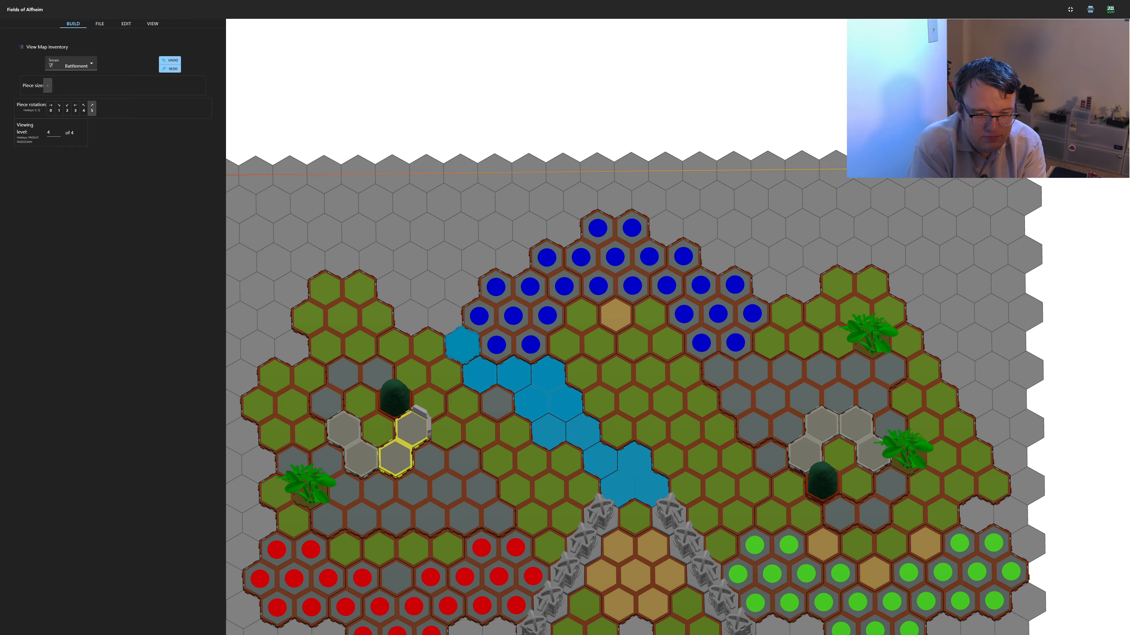
pyautogui.press('q')
pyautogui.press('q')
pyautogui.press('q')
# Complete the battlements along the remaining outer road edges of the left hill and around the right hill's road curve
pyautogui.press('q')
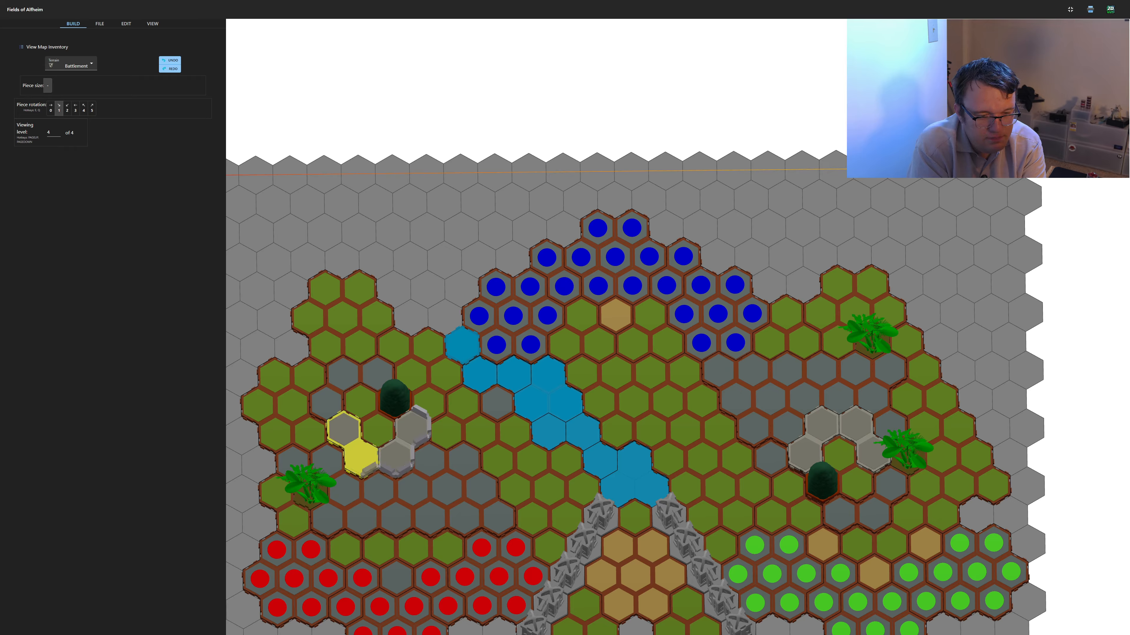
pyautogui.press('q')
pyautogui.press('q')
pyautogui.press('q')
pyautogui.press('q')
pyautogui.press('q')
pyautogui.click(360, 457)
pyautogui.press('q')
pyautogui.press('q')
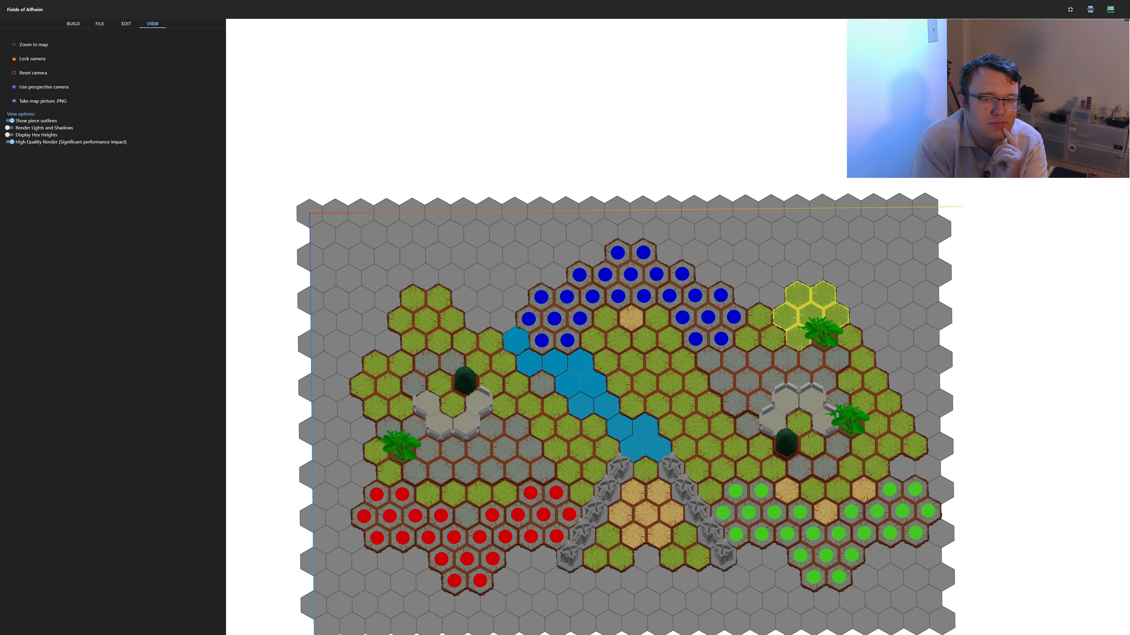
# Turn off High Quality Render and take a PNG picture of the whole map from an angled view
pyautogui.moveTo(812, 316); pyautogui.dragTo(768, 219)
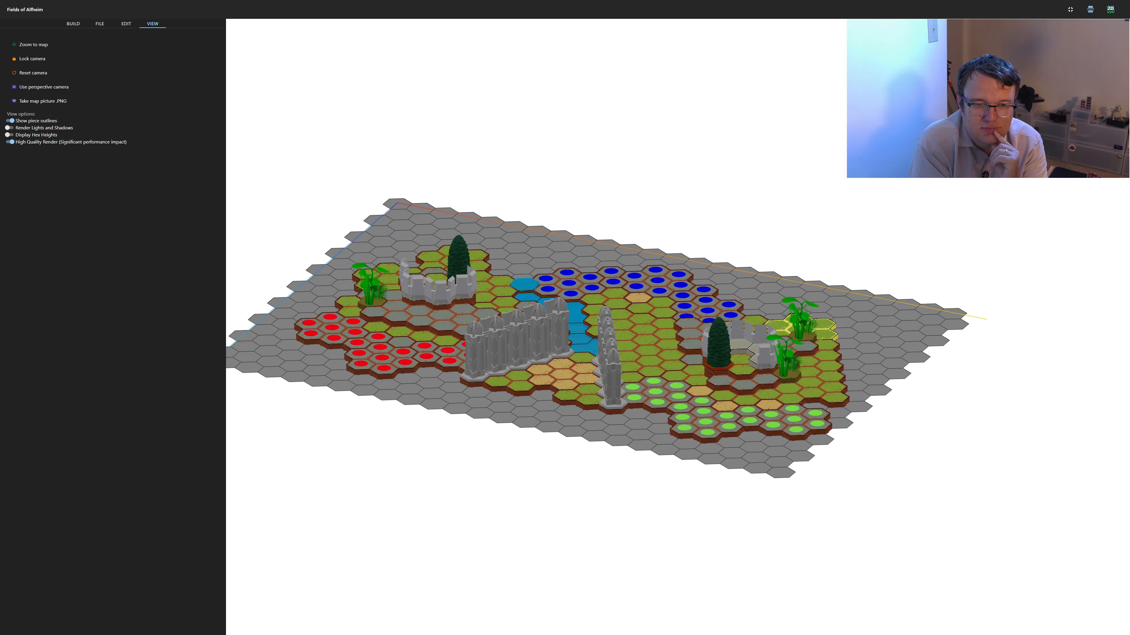
pyautogui.moveTo(694, 225); pyautogui.dragTo(735, 258)
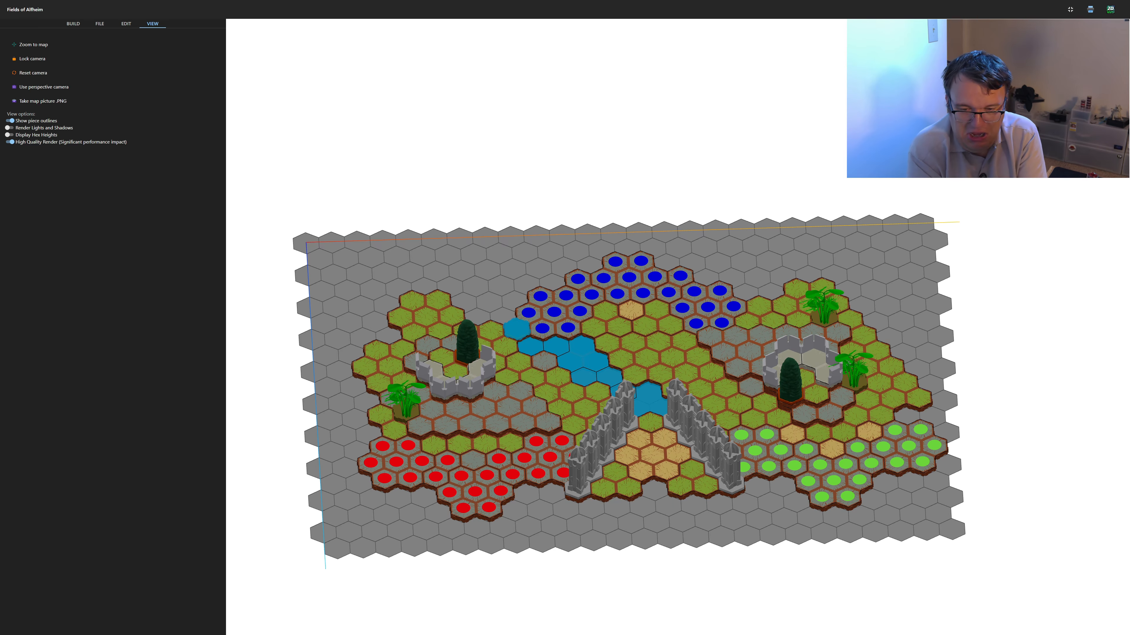
pyautogui.moveTo(742, 435); pyautogui.dragTo(708, 432)
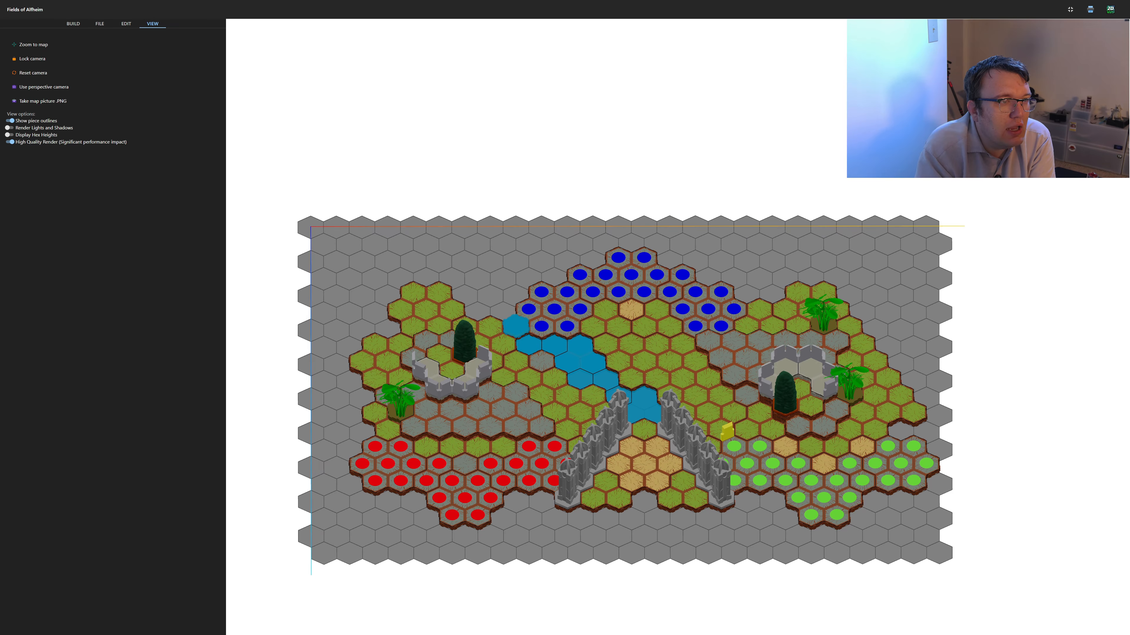
pyautogui.click(126, 23)
pyautogui.click(100, 23)
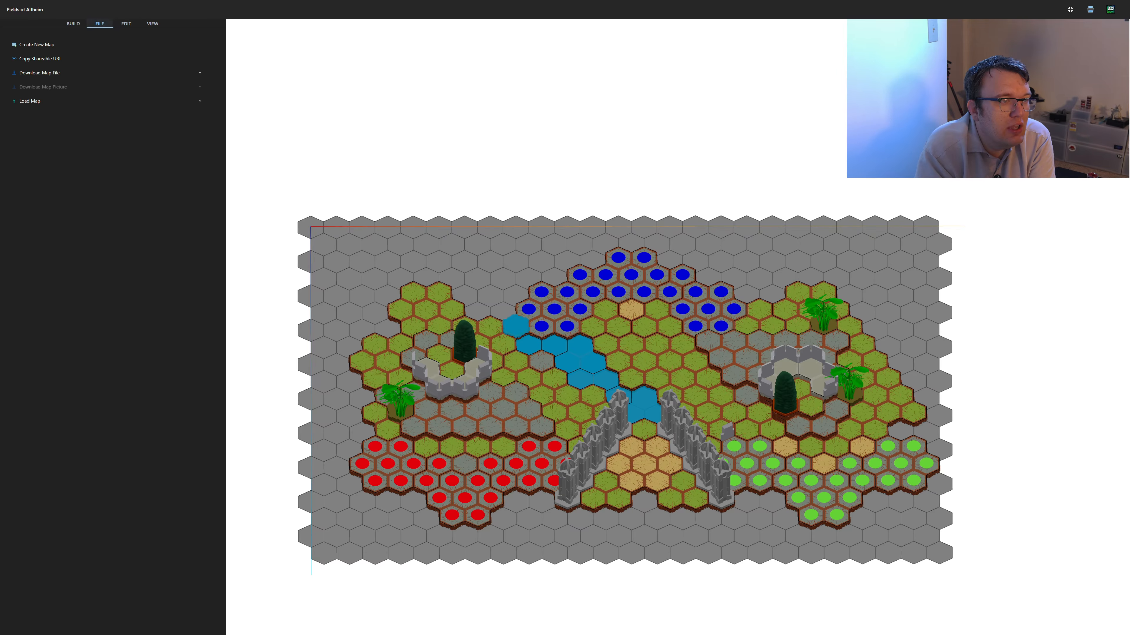
pyautogui.click(153, 23)
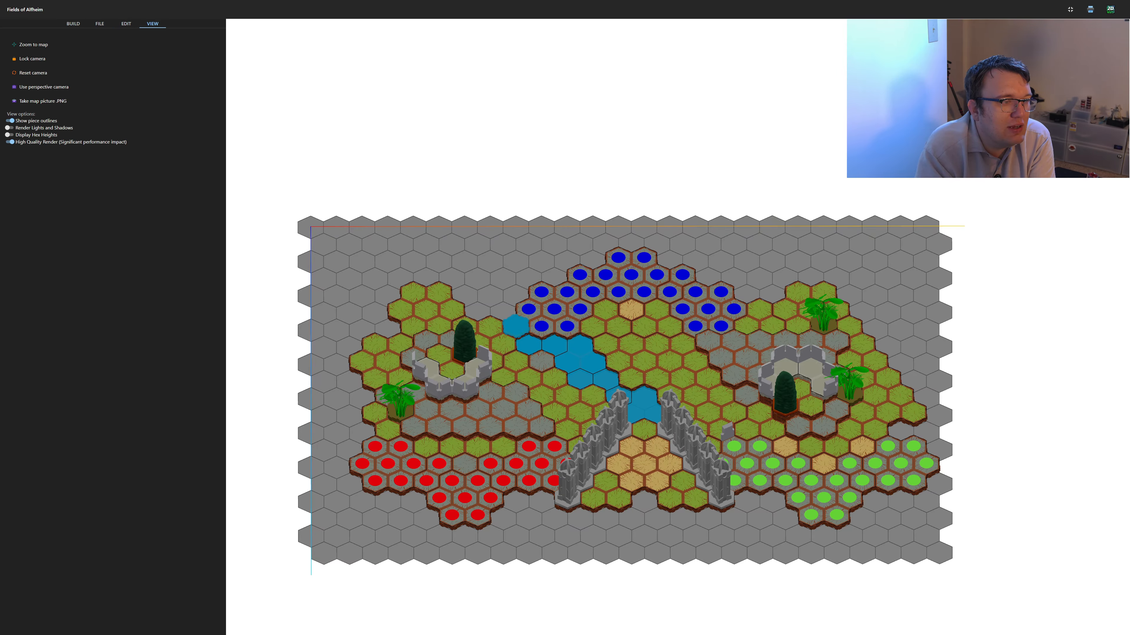
pyautogui.click(10, 142)
pyautogui.moveTo(579, 317); pyautogui.dragTo(615, 292)
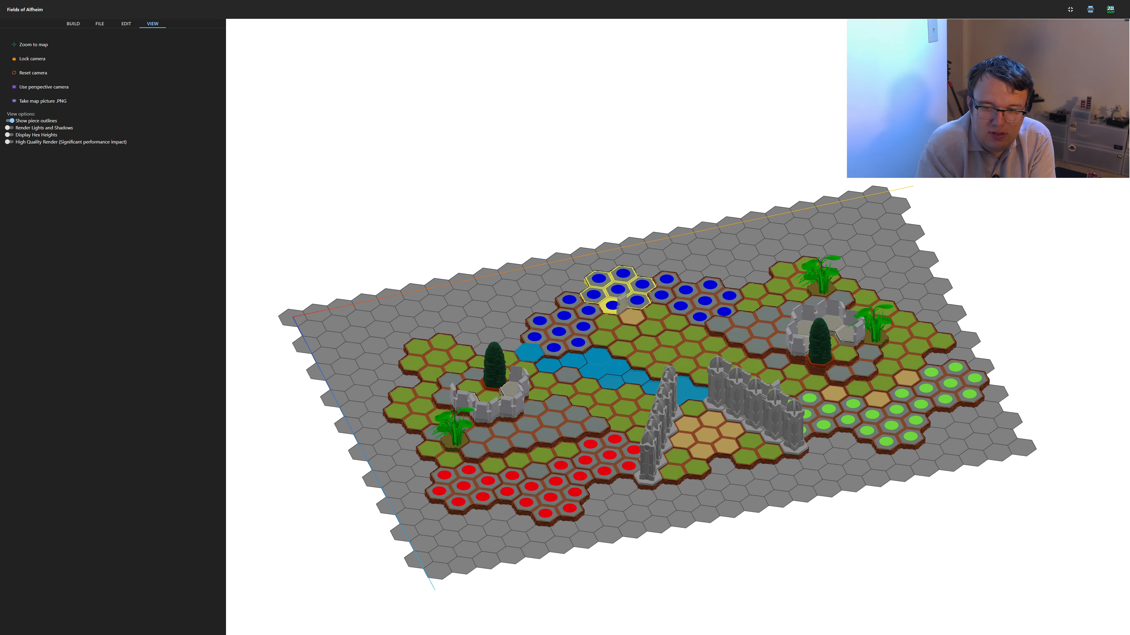
pyautogui.click(42, 101)
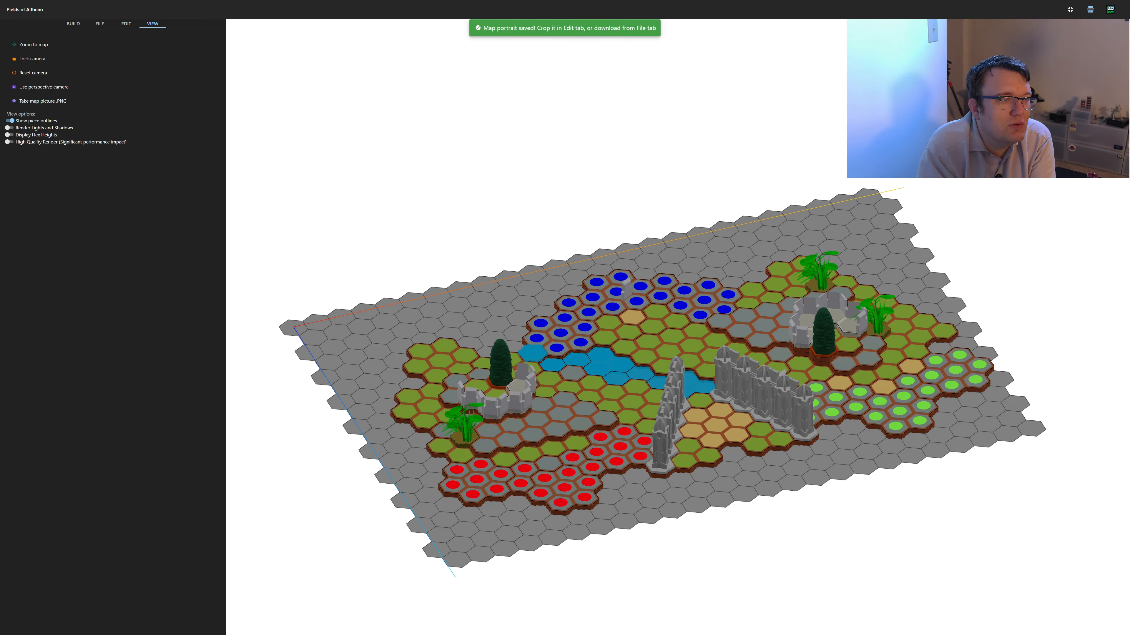
# Download the finished map as a .json file with the map picture included
pyautogui.click(126, 24)
pyautogui.click(100, 23)
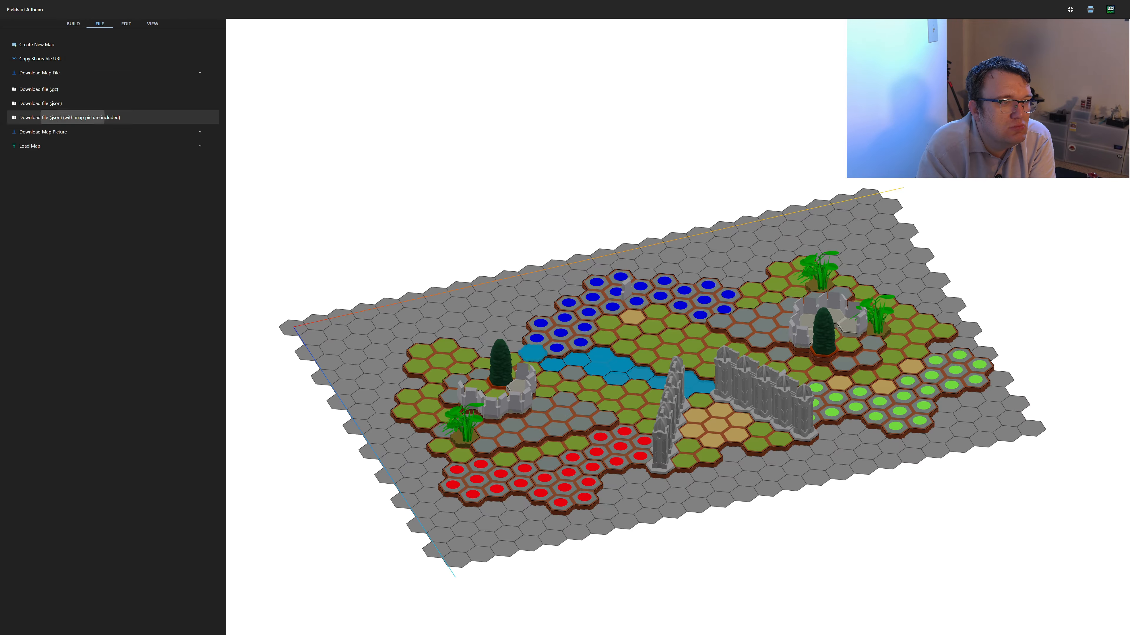
pyautogui.click(67, 117)
pyautogui.press('Return')
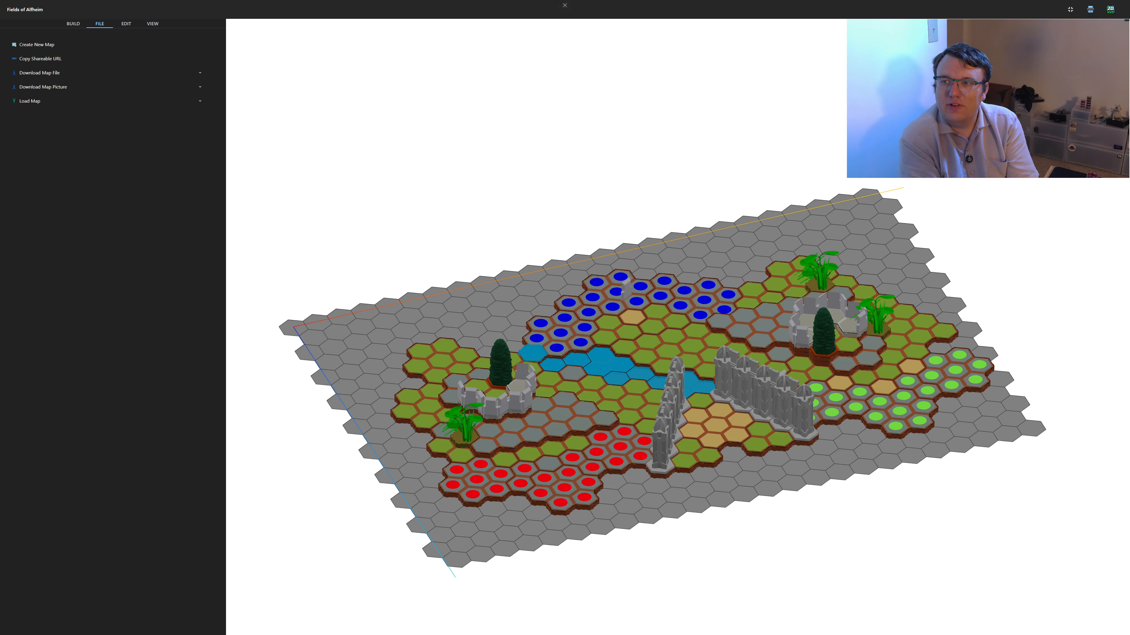
# Open the printable view of the map
pyautogui.click(1090, 9)
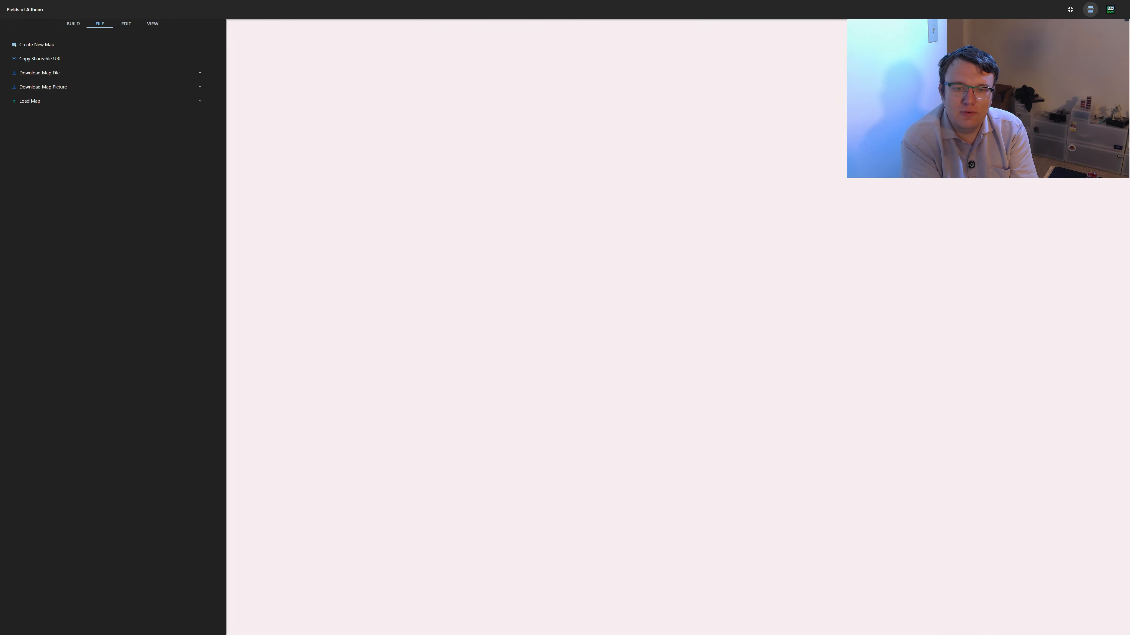